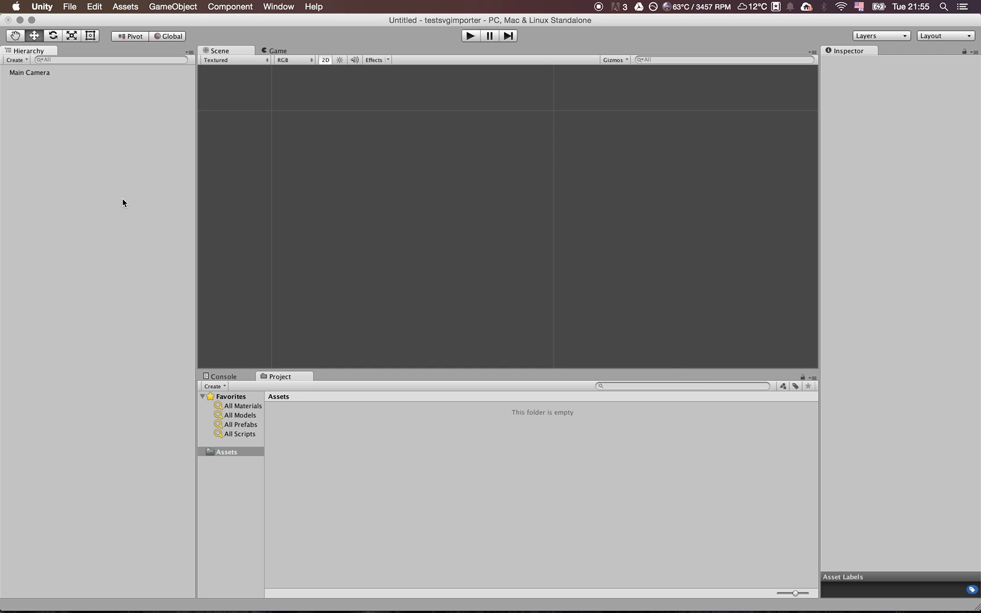
Check the installed Unity version in the About window and close it
left_click(50, 5)
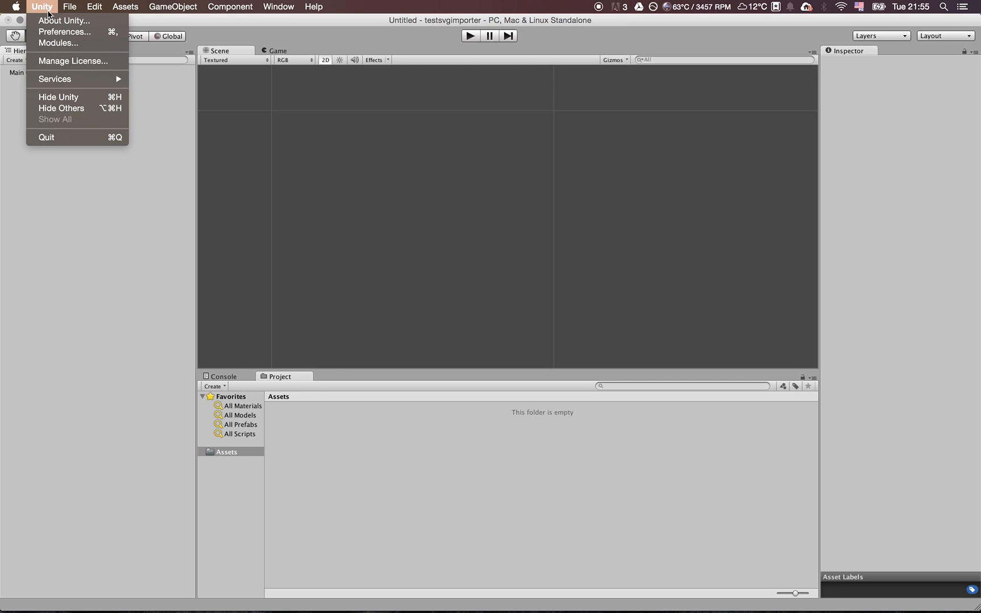
left_click(57, 20)
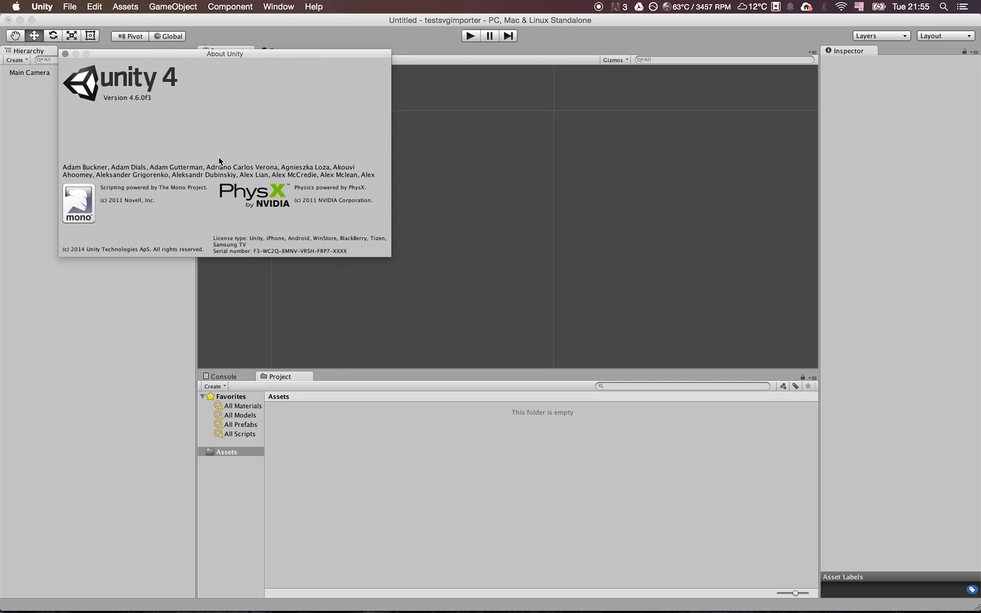
left_click(64, 52)
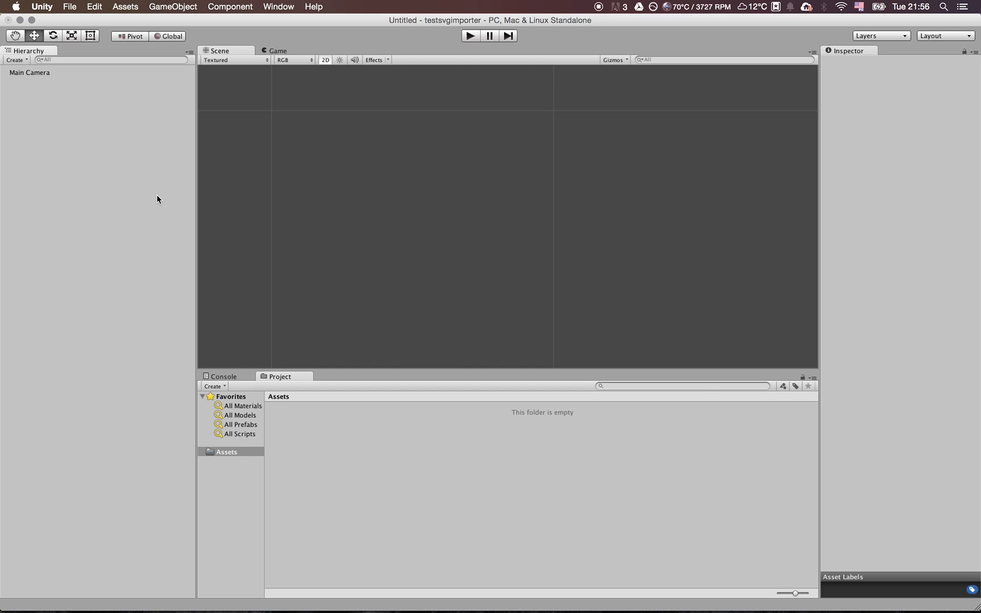
Switch to Finder and open svgimporter-v1-0-1.unitypackage from the SVG Importer folder for import into the Unity project
key("super+Tab")
key("super+Tab")
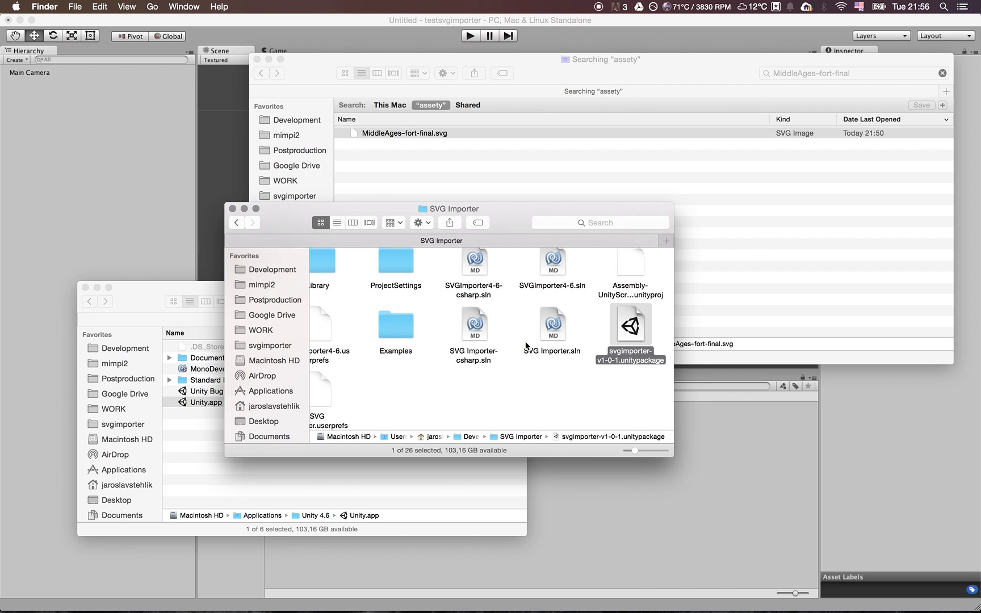
double_click(633, 328)
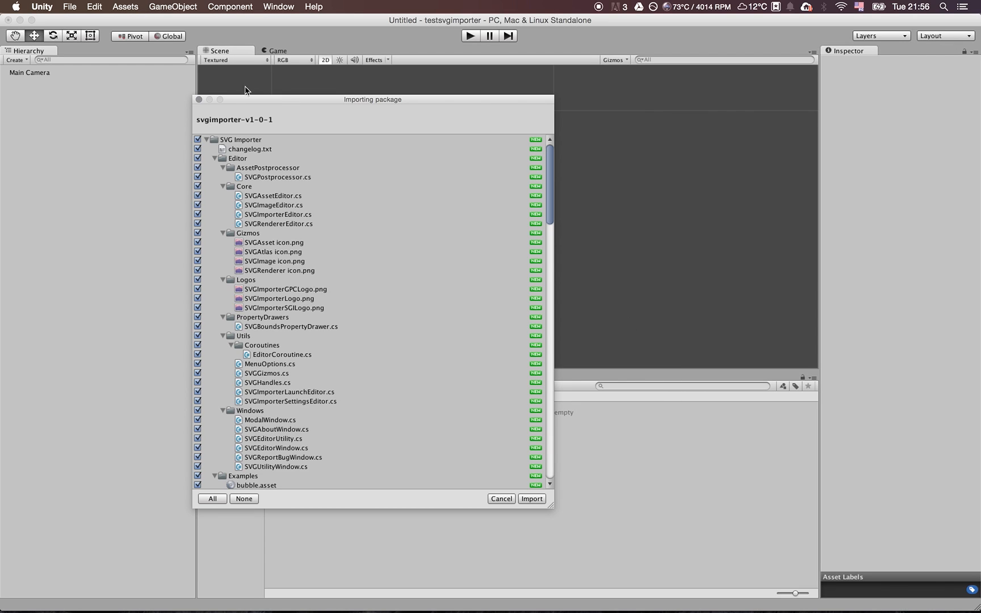
Exclude the Examples folder from the svgimporter-v1-0-1 package and import the remaining contents
left_click(206, 140)
left_click(206, 139)
left_click(215, 159)
left_click(215, 167)
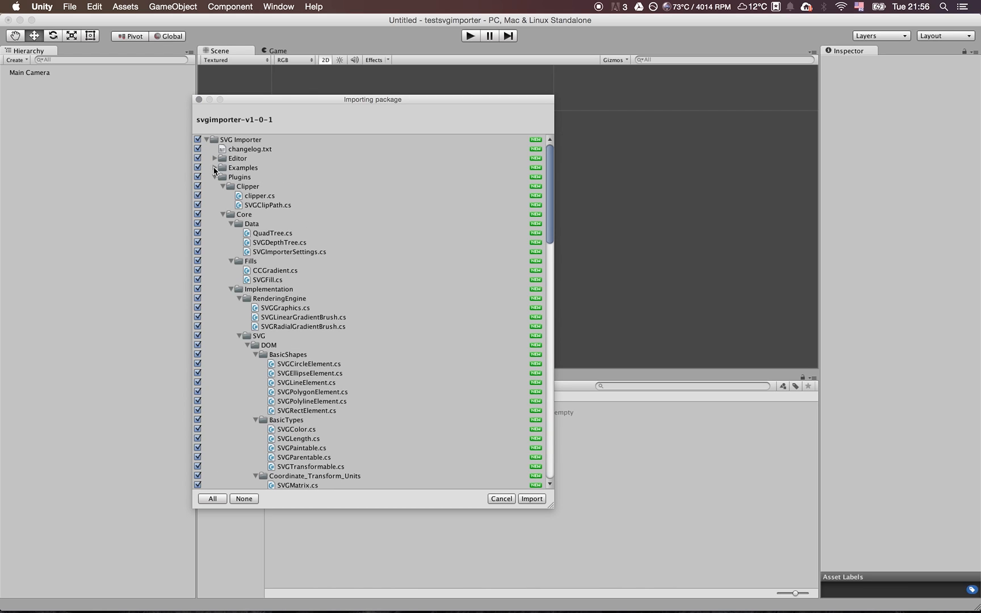
left_click(215, 177)
left_click(239, 167)
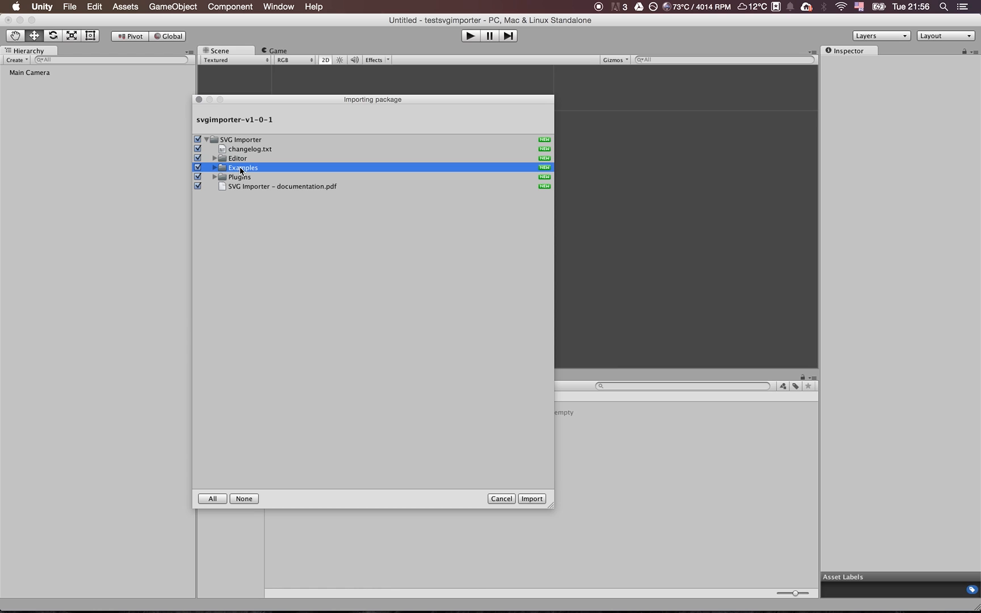
left_click(198, 168)
left_click(198, 168)
left_click(536, 498)
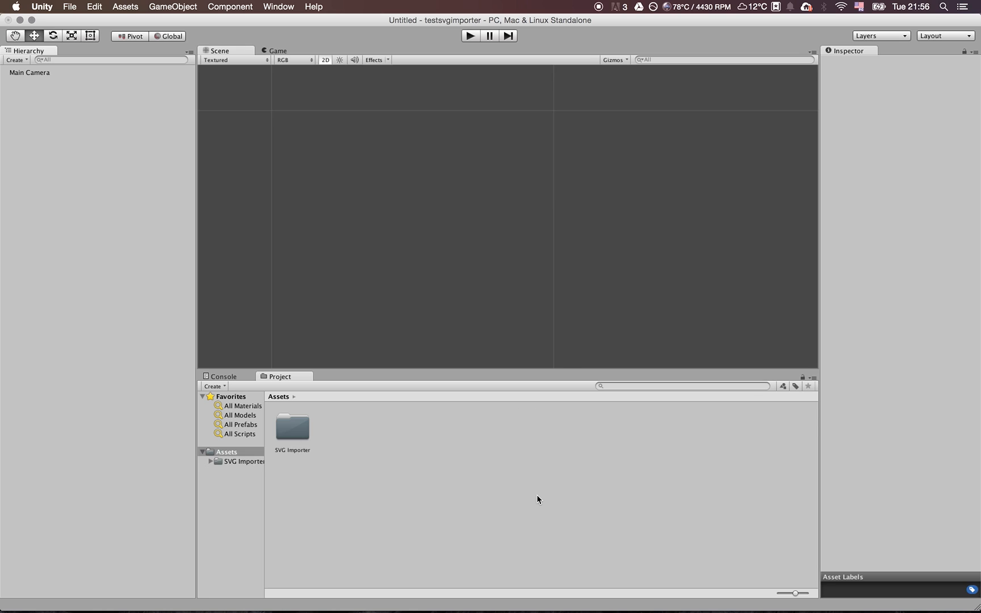
Inspect the imported Gizmos and SVG Importer folders in the project's assets, opening the SVG Importer folder
left_click(331, 431)
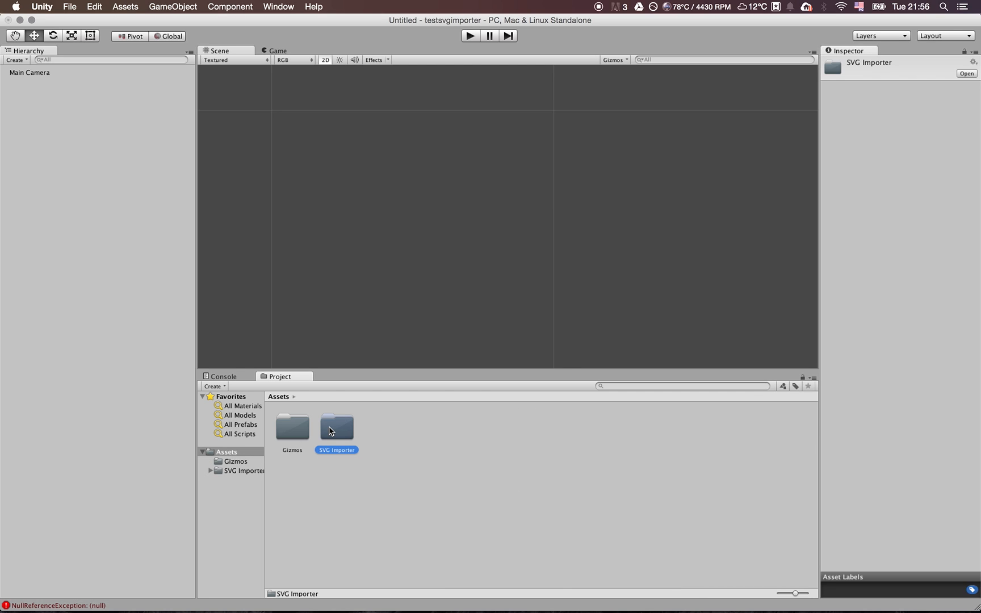
left_click(301, 428)
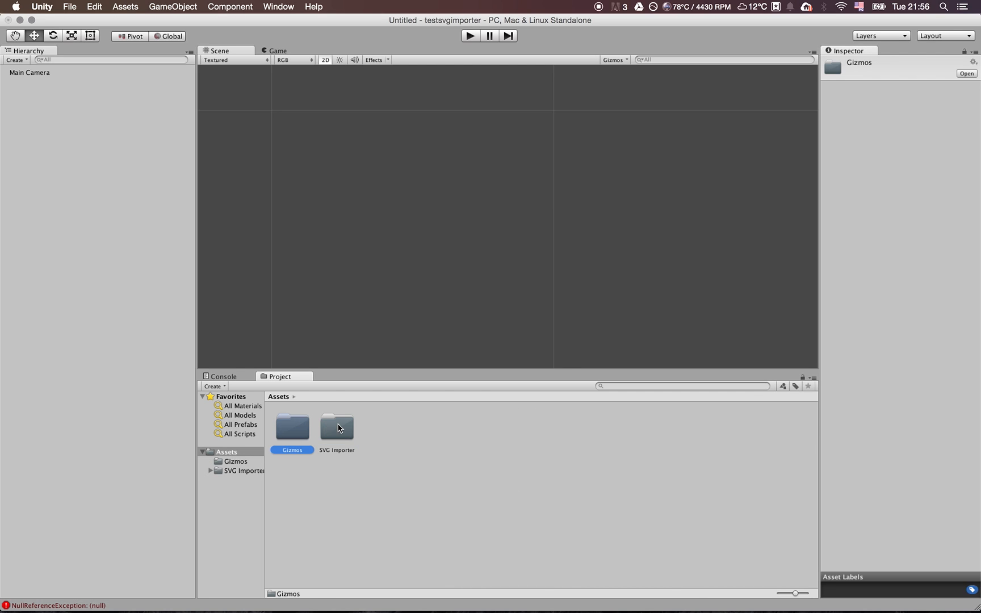
left_click(340, 429)
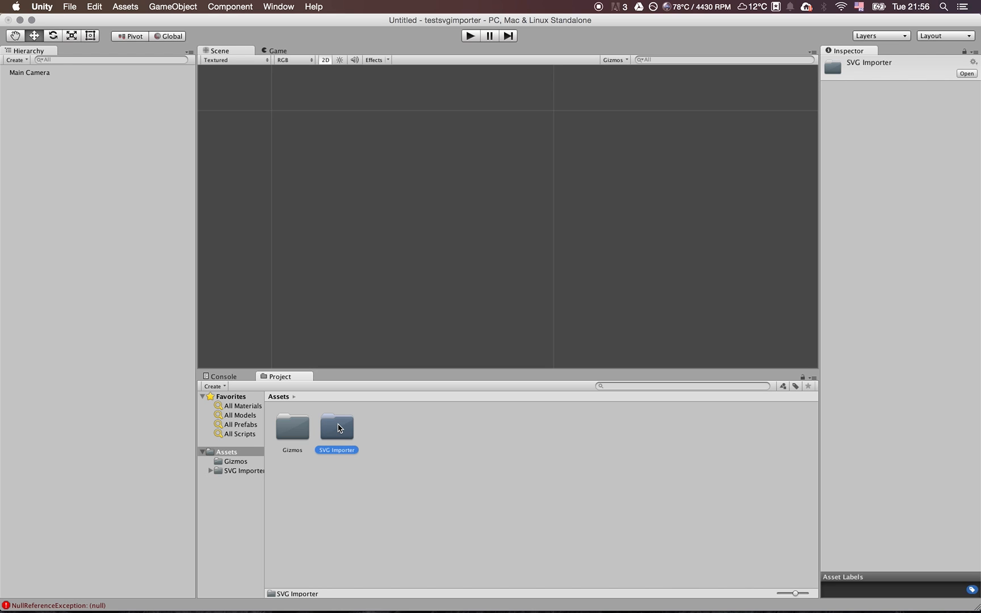
double_click(338, 429)
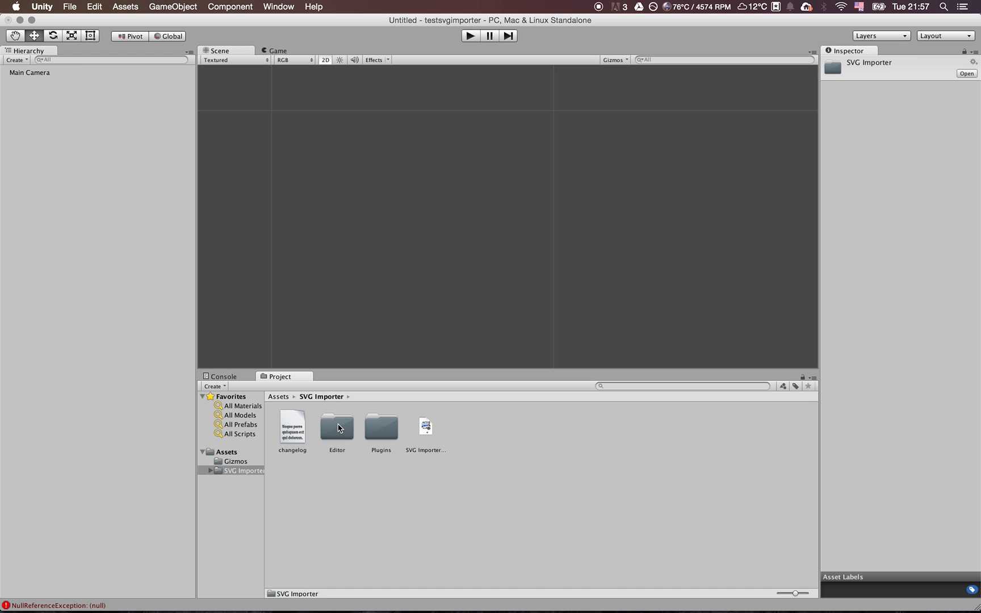
Import the assety folder from 2 Pohadka in Finder into the root Assets folder of the Unity project
left_click(227, 452)
key("super+Tab")
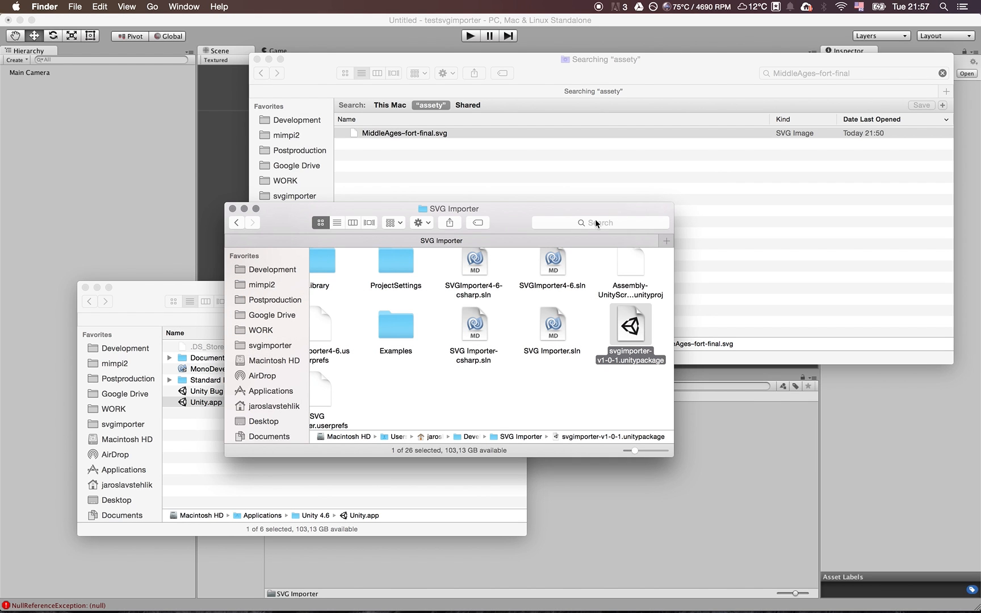
left_click(515, 372)
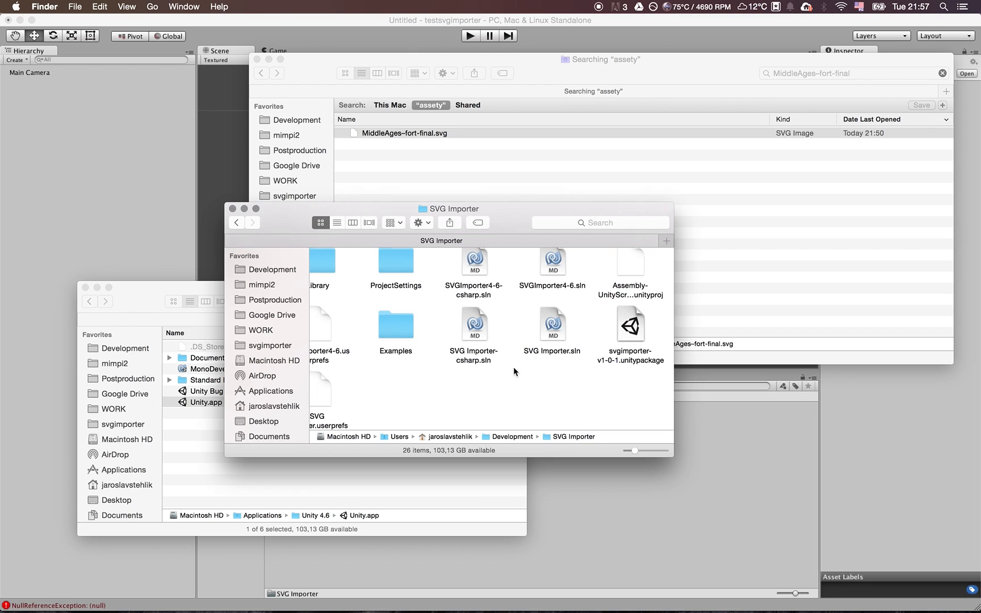
left_click(761, 202)
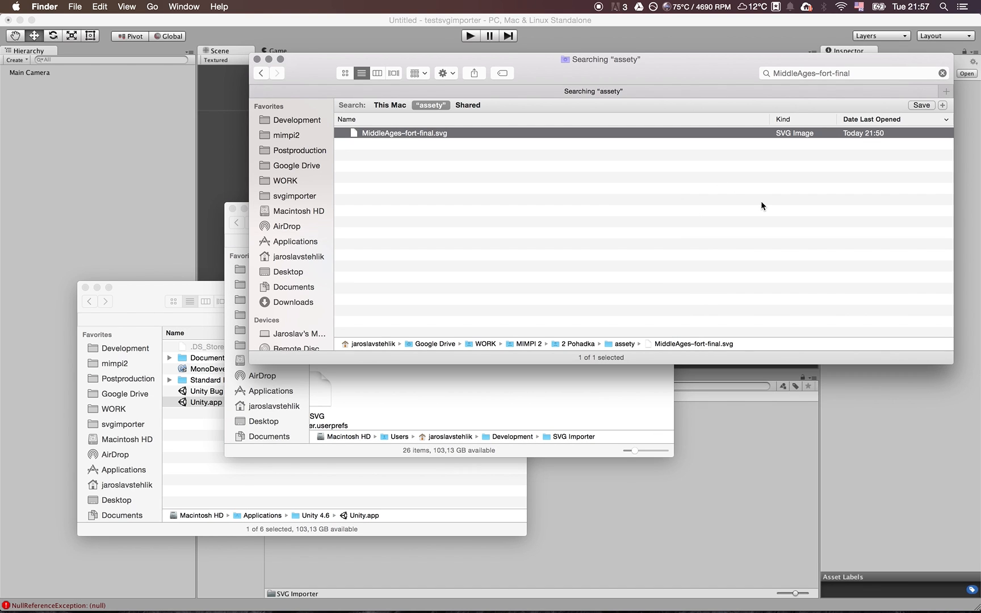
left_click(664, 214)
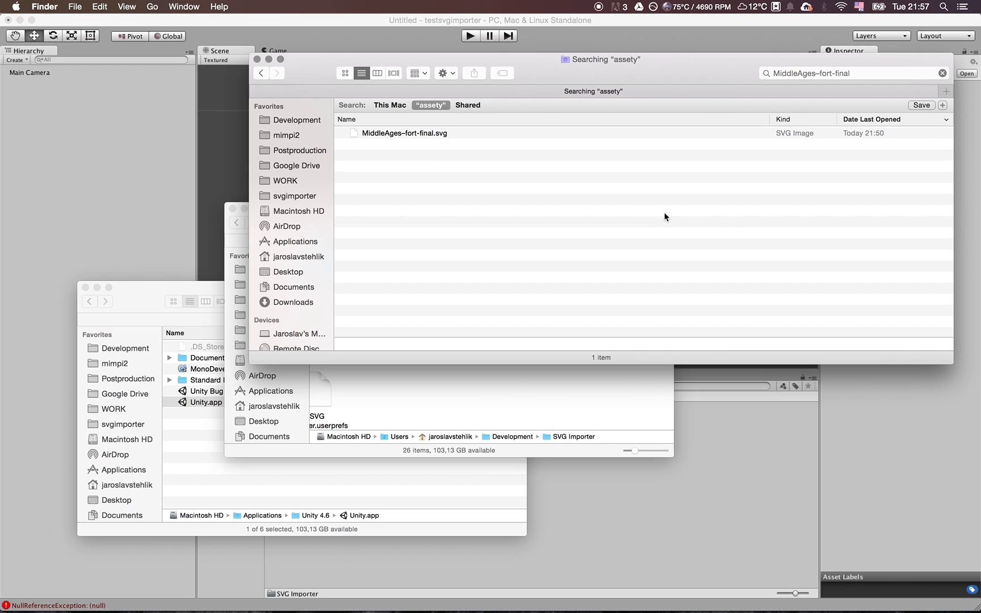
left_click(261, 74)
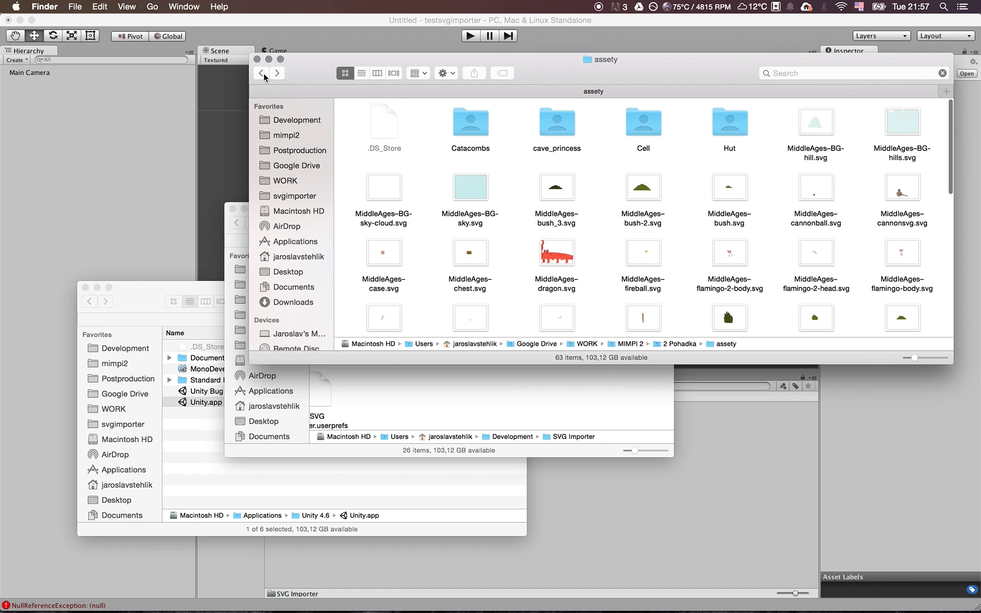
key("super+Up")
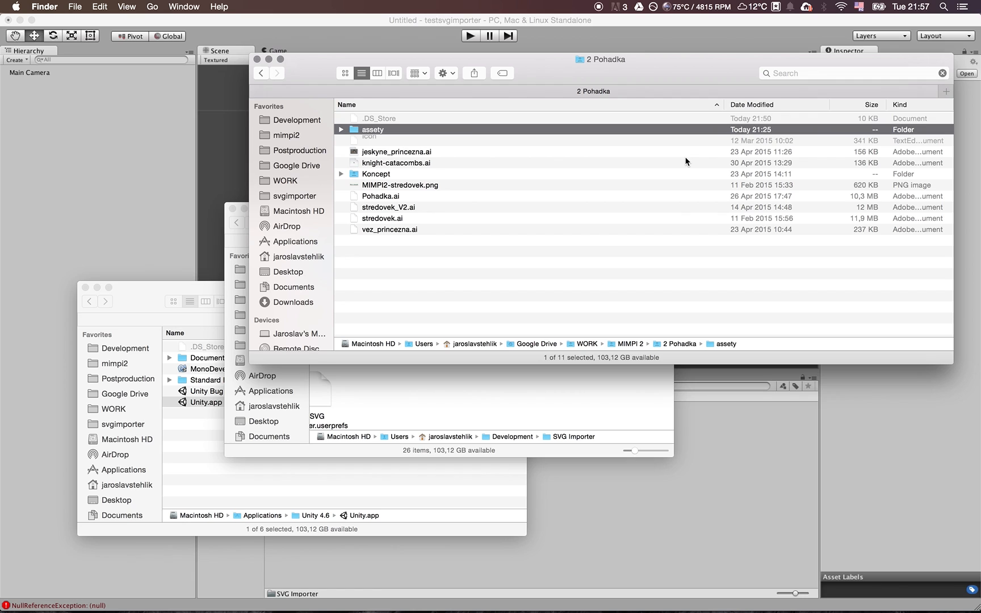
left_click(374, 132)
left_click_drag(375, 132, 440, 490)
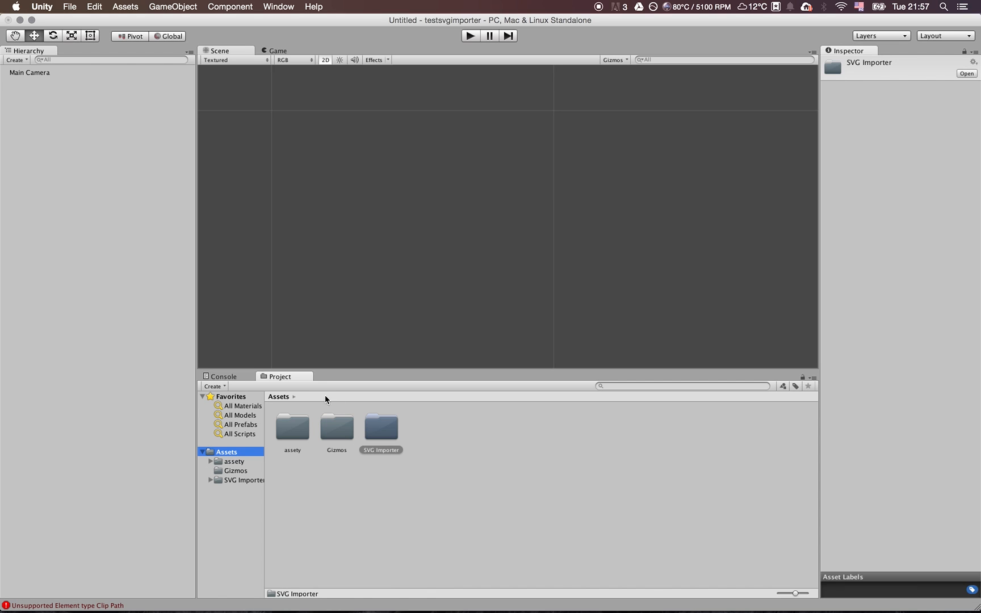
Examine the error entries in the Console and their stack traces after the SVG import
left_click(226, 376)
left_click(315, 467)
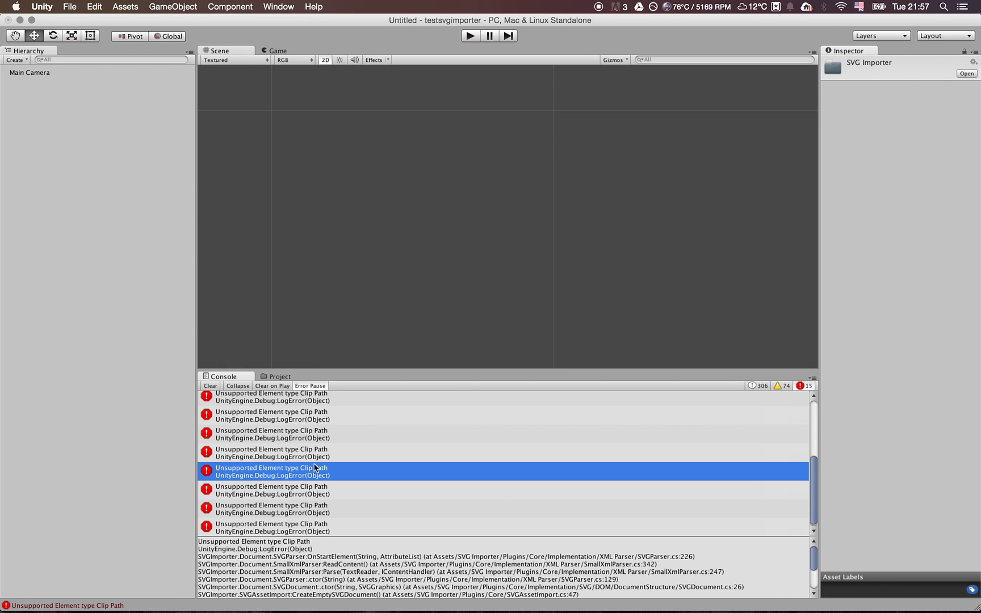
scroll(316, 466, "up", 5)
left_click(325, 397)
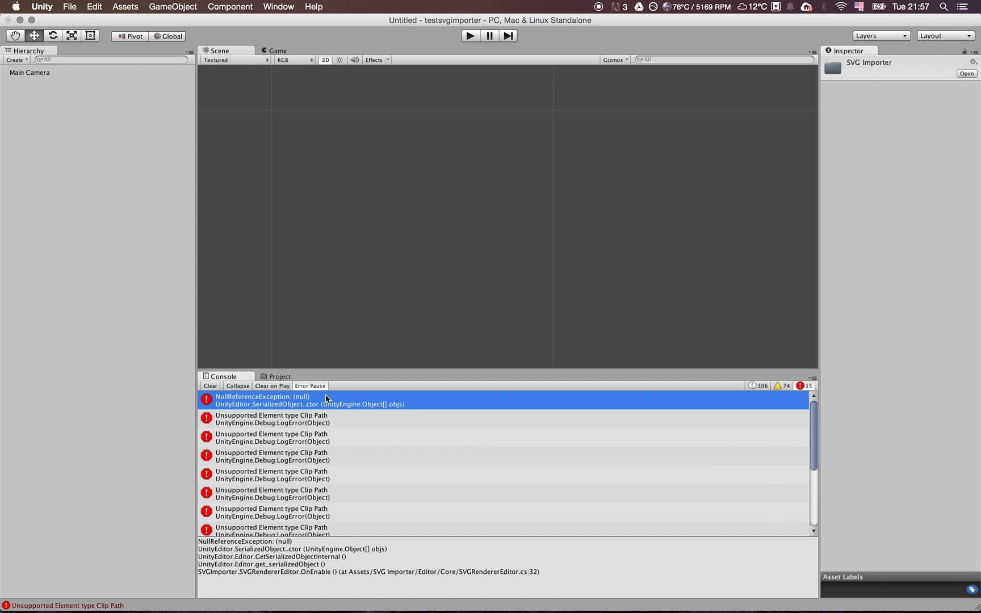
left_click(305, 421)
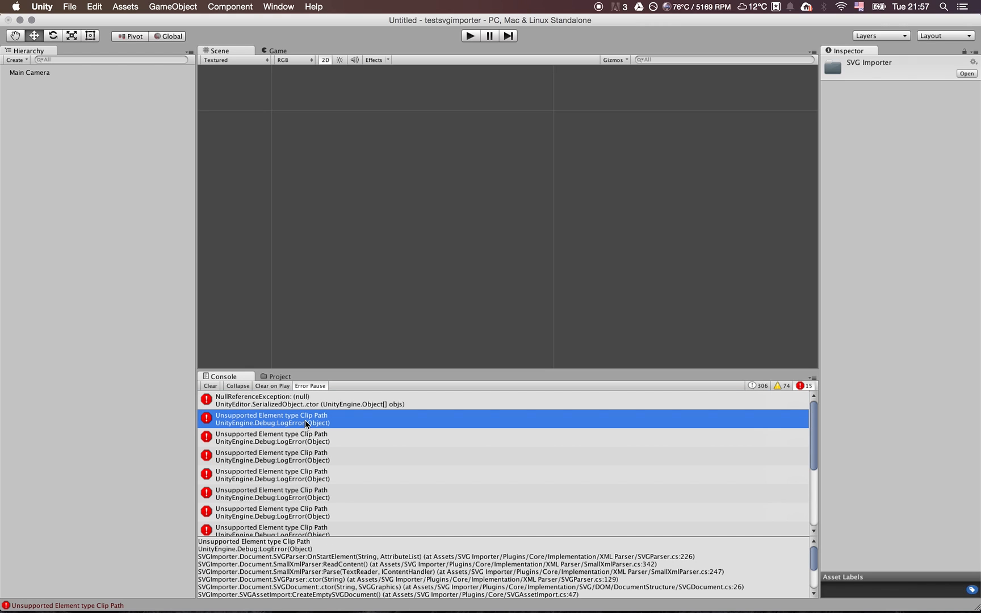
scroll(305, 423, "down", 5)
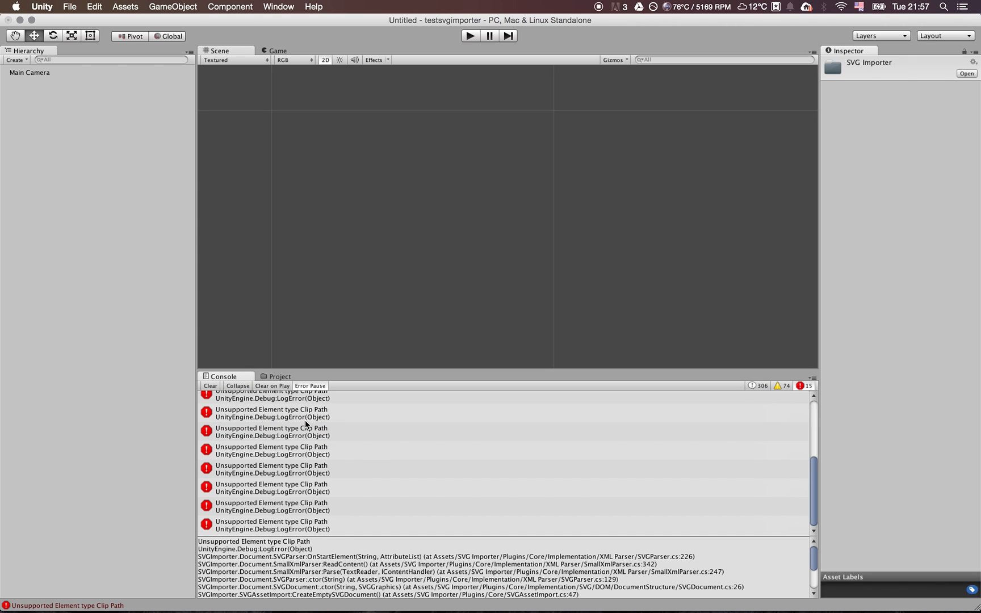
left_click(309, 431)
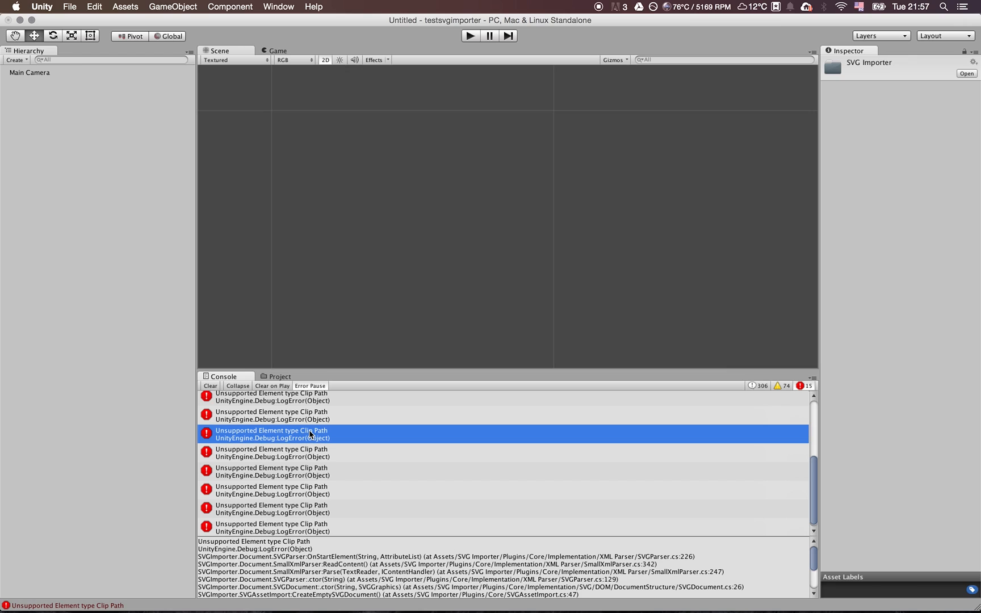
scroll(308, 430, "up", 5)
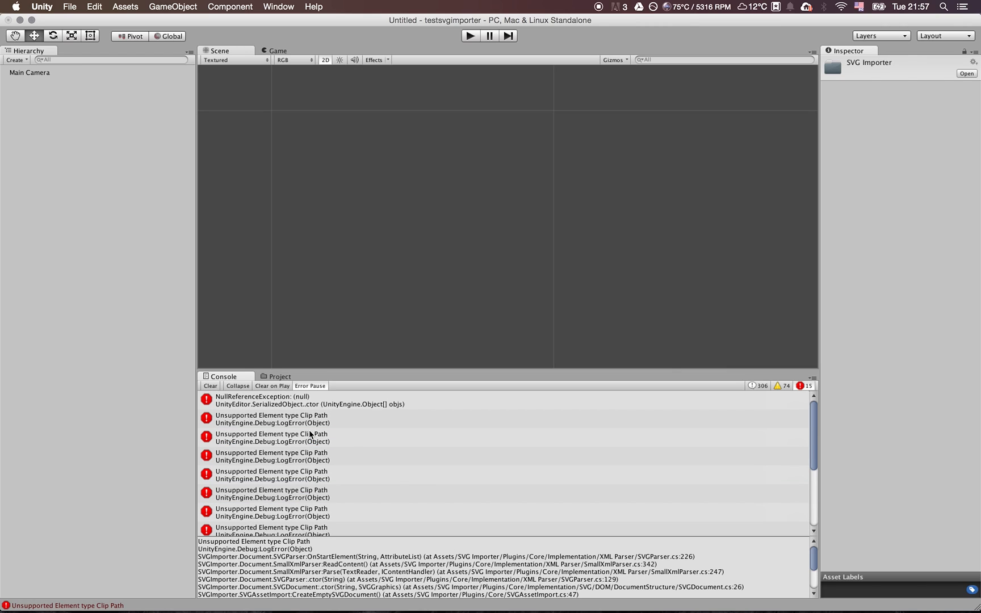
left_click(325, 418)
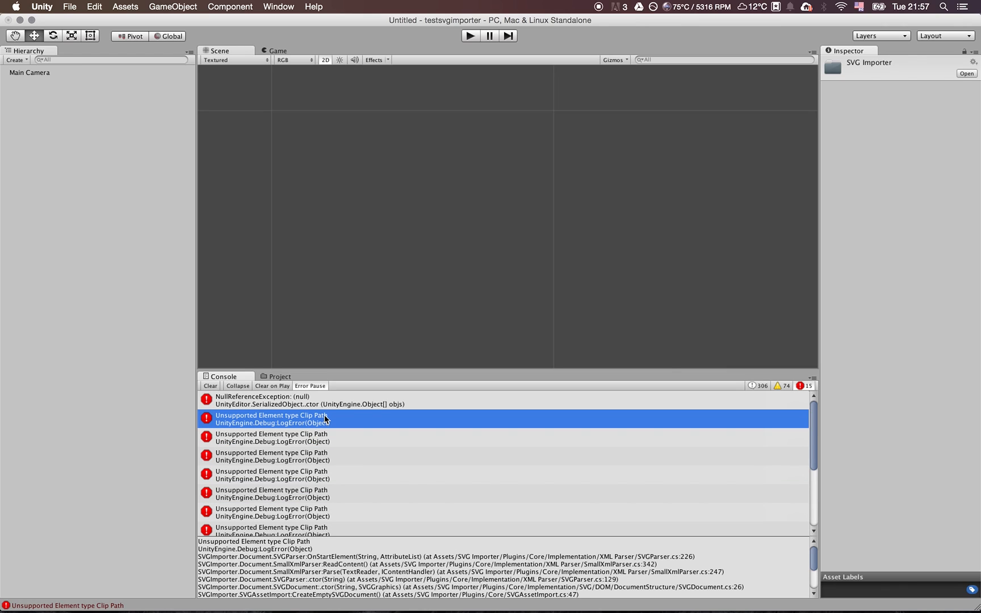
Switch to Finder, open the assety folder and preview MiddleAges-BG-hill.svg
key("super+Tab")
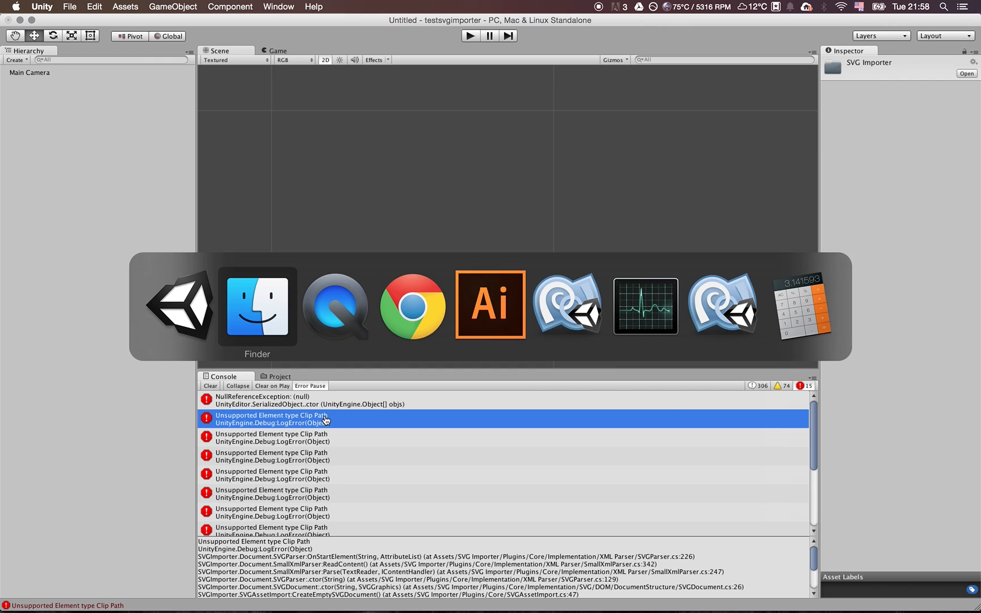
key("super+Down")
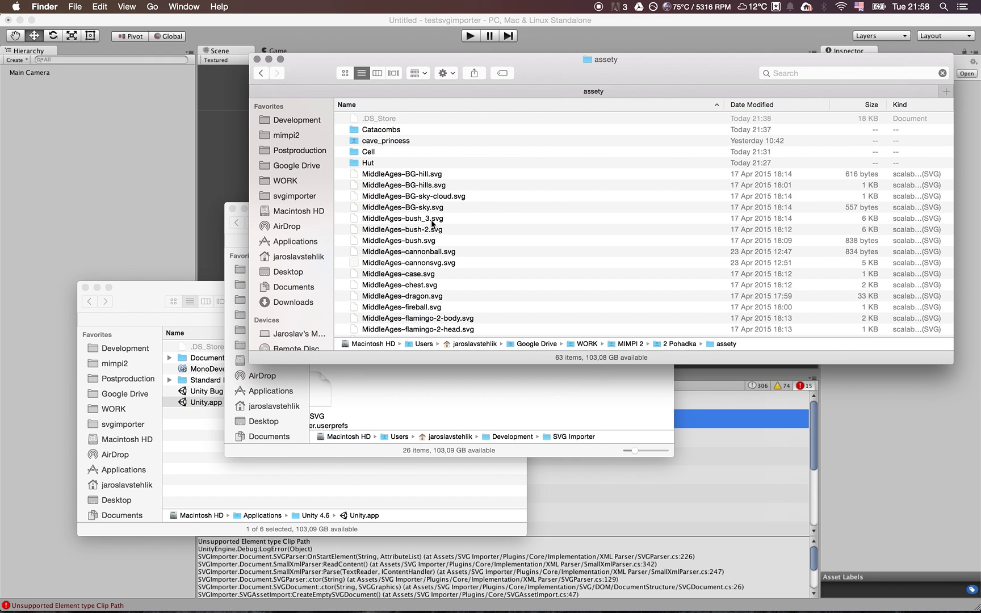
left_click(417, 174)
key("space")
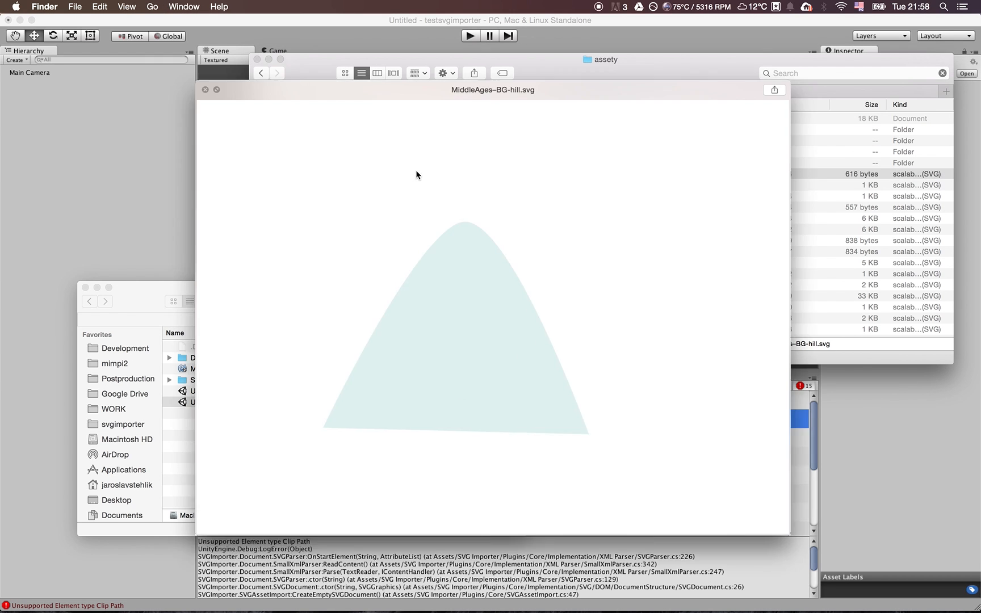
key("space")
Open MiddleAges-BG-hill.svg in Sublime Text 2 and examine its SVG source code
right_click(417, 174)
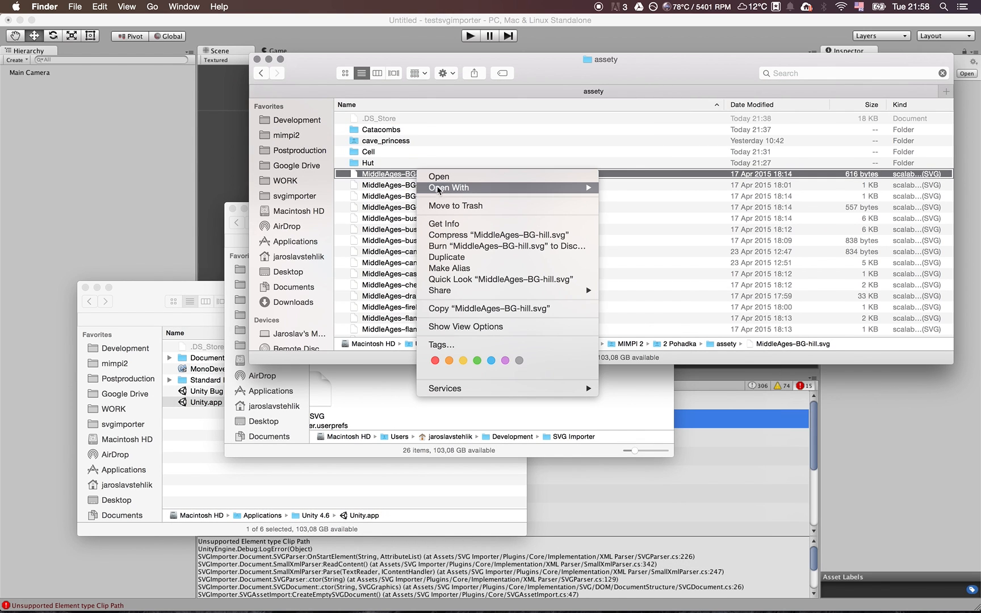
mouse_move(488, 188)
left_click(633, 279)
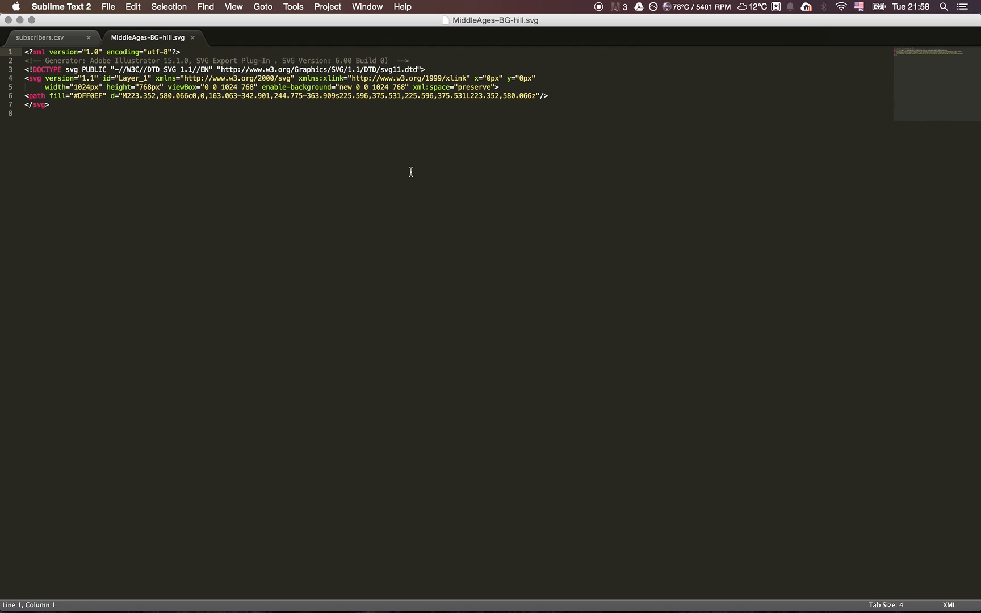
left_click(157, 78)
left_click(162, 88)
Return to Unity, recheck the first Clip Path errors in the Console, and go back to the assety folder in Finder
key("super+Tab")
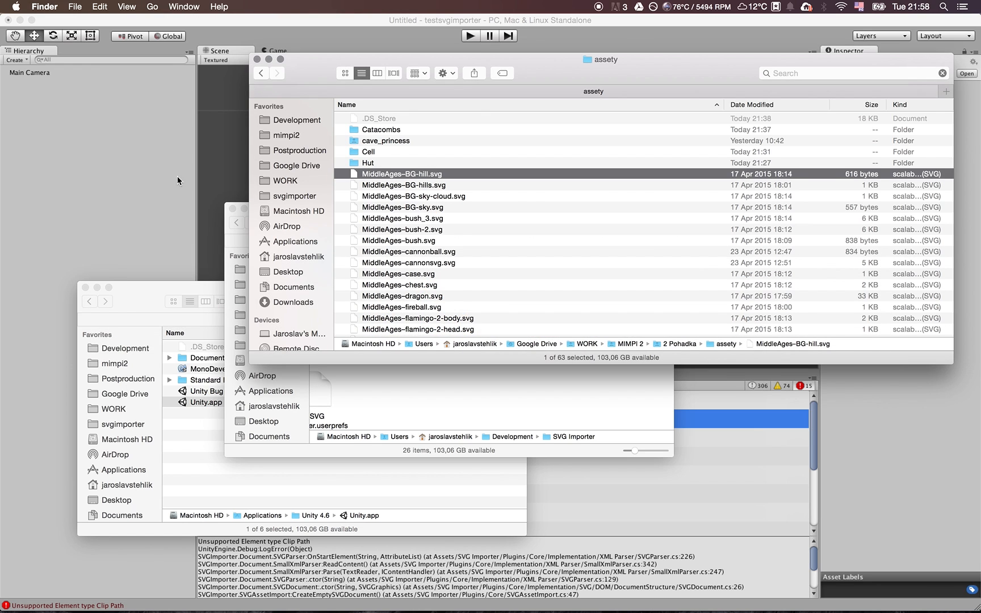
left_click(137, 224)
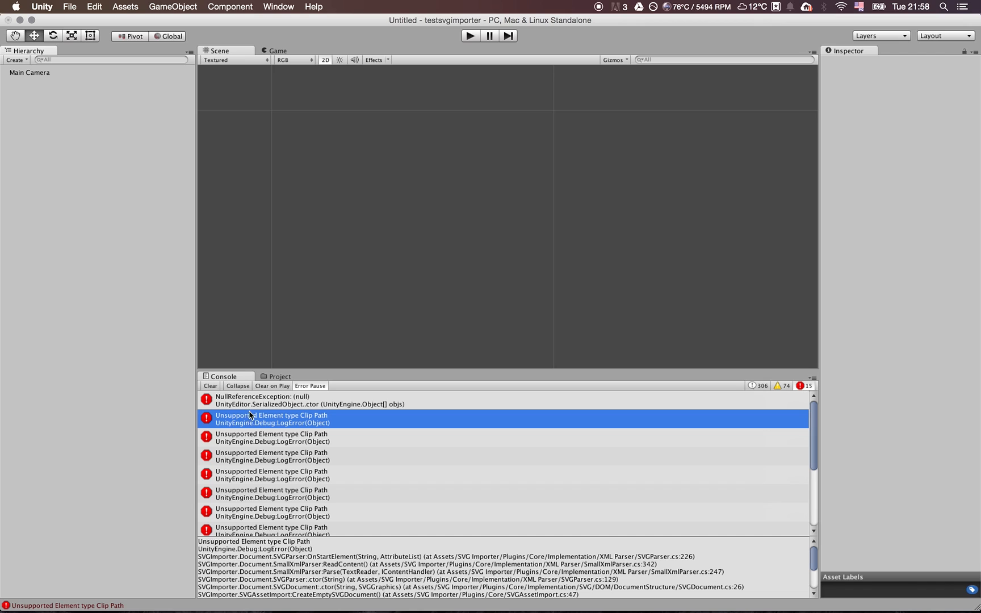
left_click(298, 442)
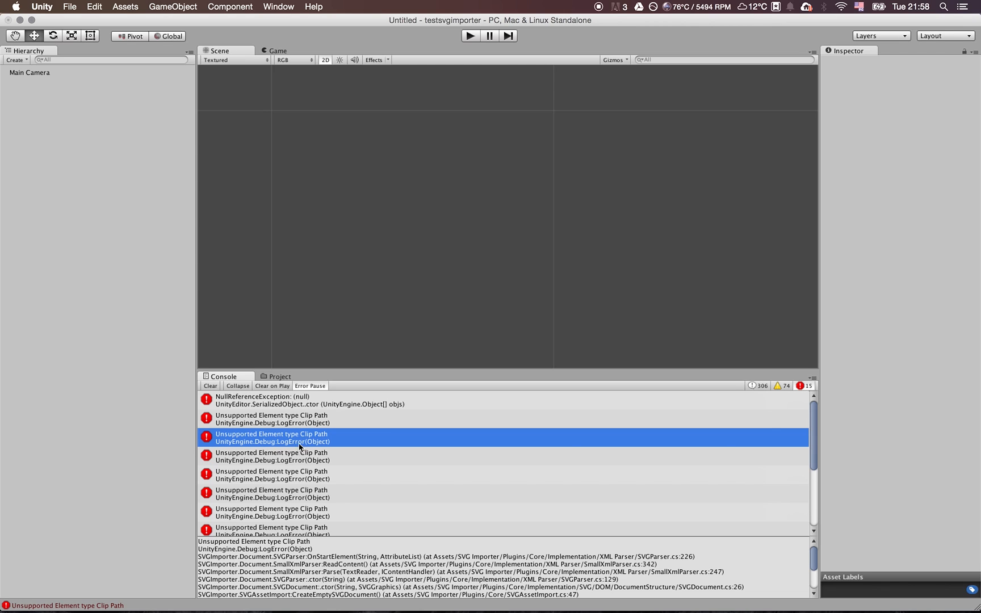
left_click(326, 418)
key("super+Tab")
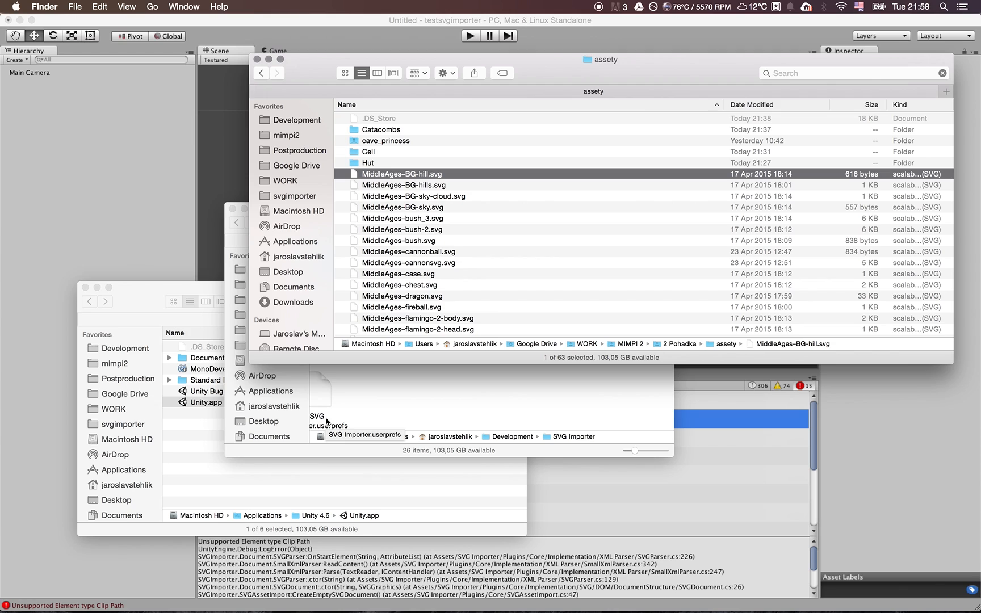
Switch to Unity and open the assety folder among the project's assets
key("super+Tab")
left_click(305, 442)
left_click(319, 428)
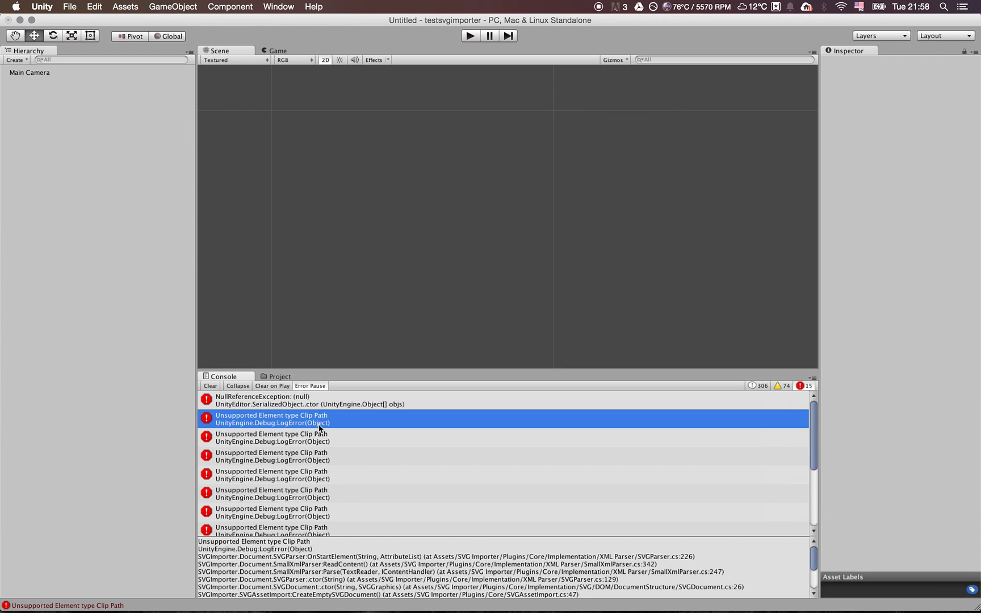
left_click(275, 376)
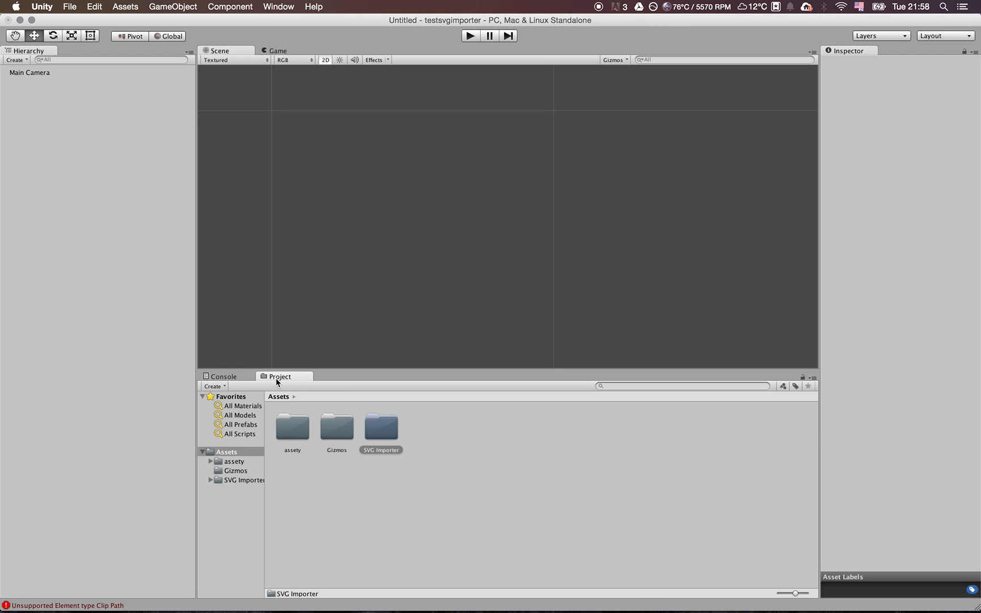
left_click(317, 500)
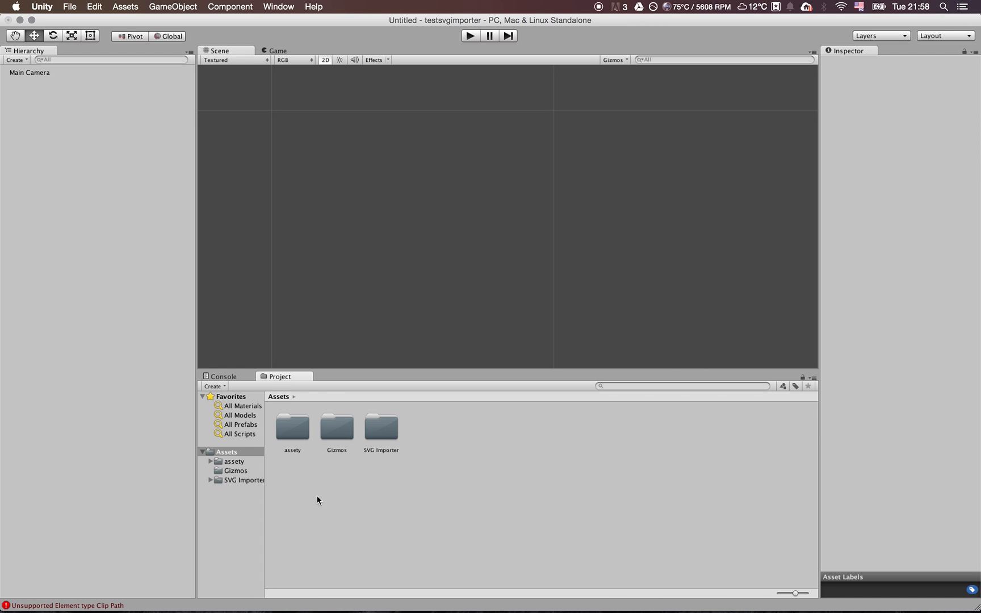
double_click(300, 426)
Go through the imported SVG assets one by one from MiddleAges-BG-hills to MiddleAges-fort-final, checking their previews and import settings
left_click(515, 430)
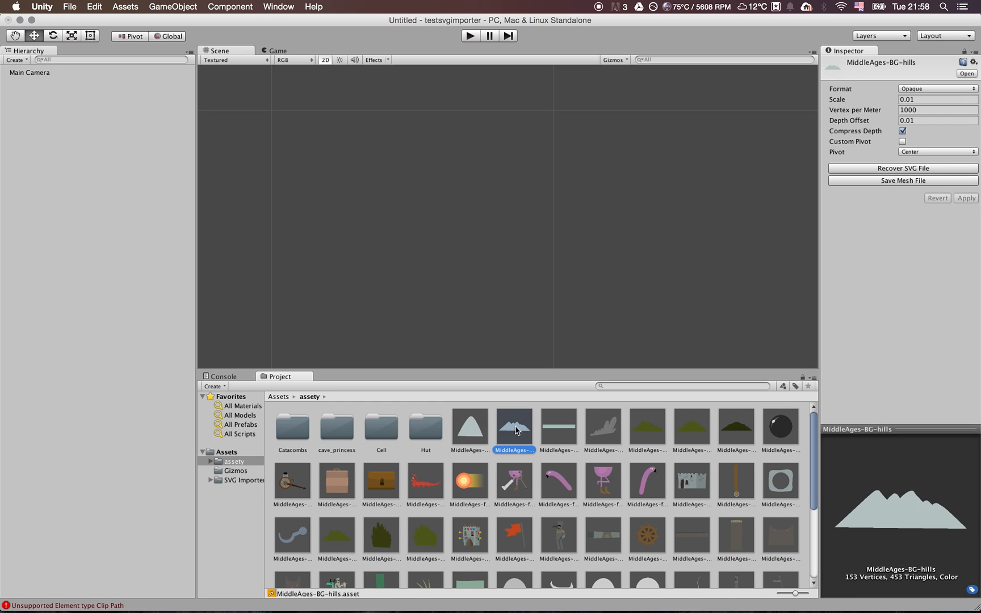
key("Left")
key("Right")
key("Right")
key("Right")
key("Right")
key("Right")
key("Right")
key("Right")
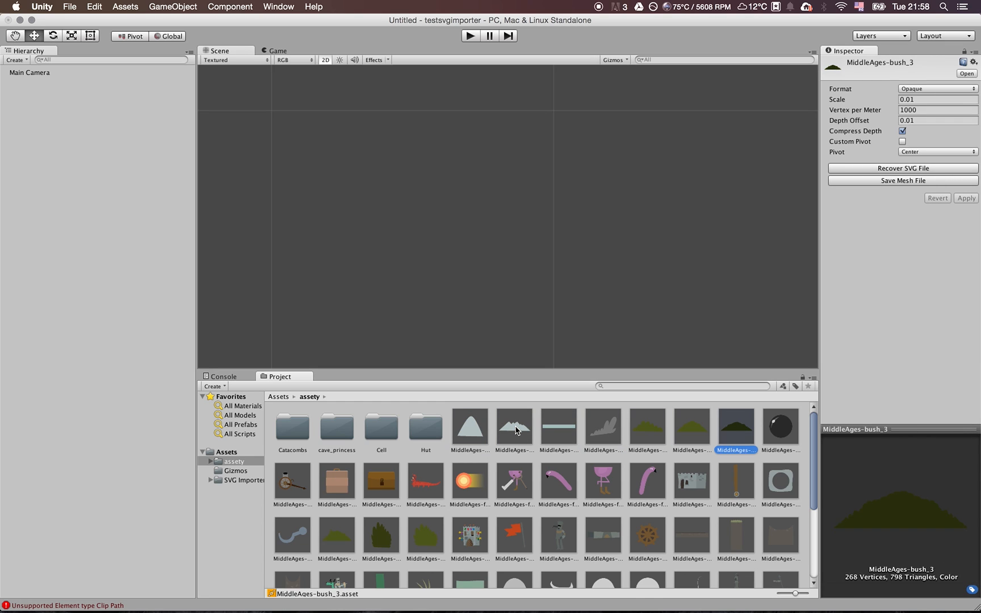
key("Down")
key("Left")
key("Left")
key("Left")
key("Left")
key("Left")
key("Left")
key("Left")
key("Left")
key("Left")
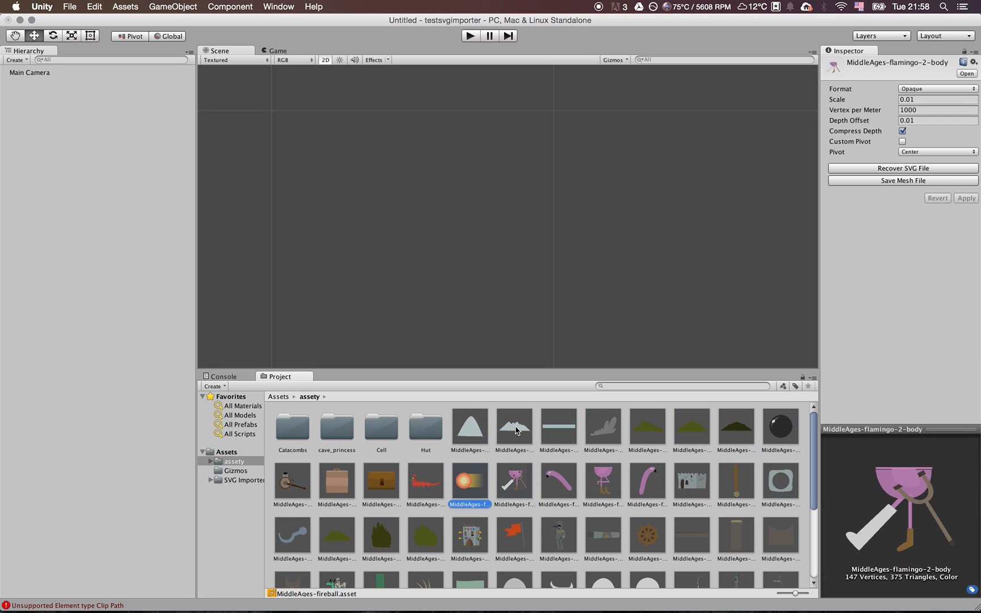
key("Left")
key("Left")
key("Down")
key("Right")
key("Right")
key("Right")
key("Right")
key("Right")
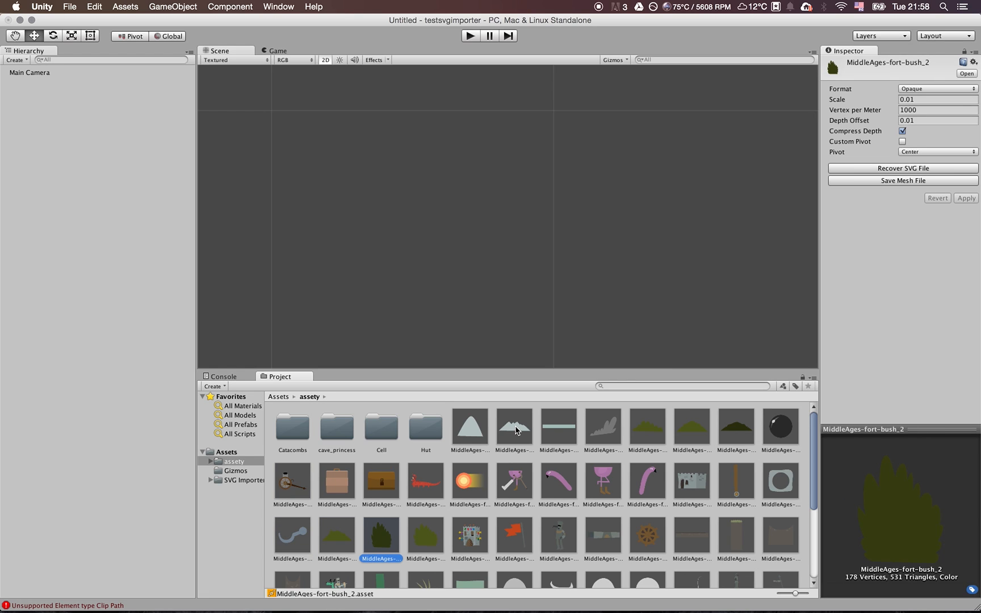
key("Left")
scroll(515, 449, "down", 5)
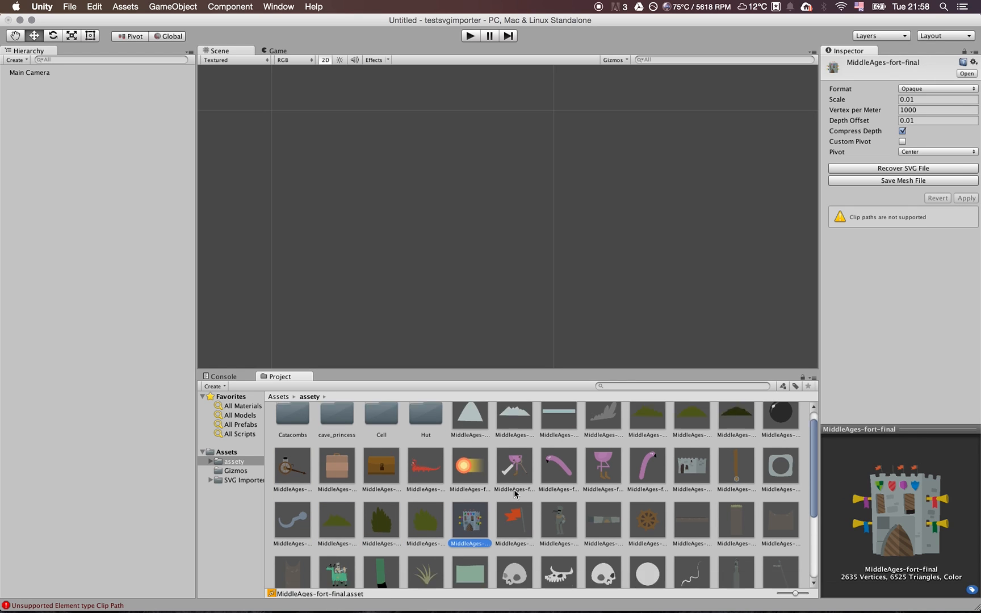
scroll(507, 480, "up", 4)
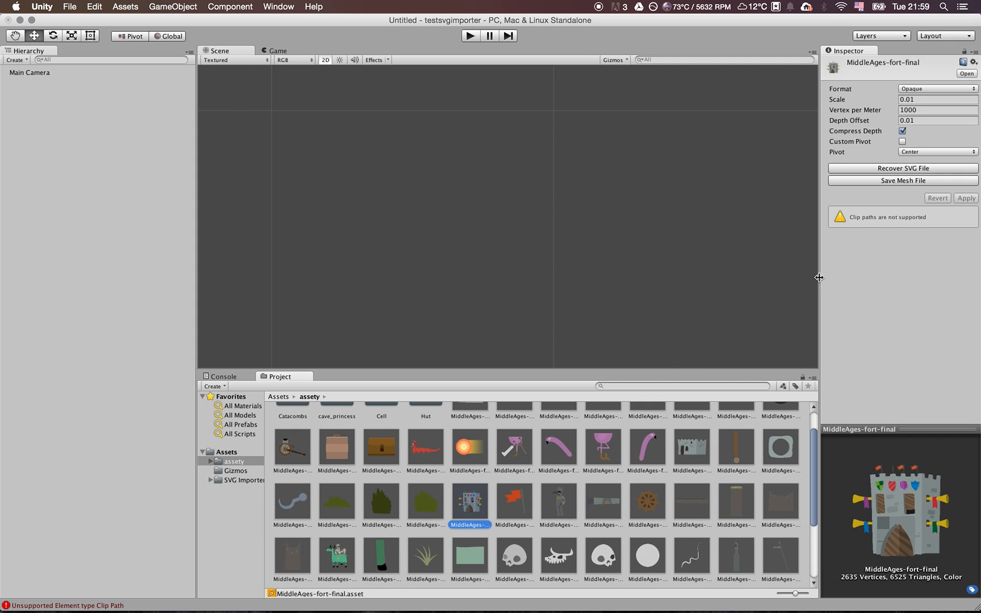
Widen the Inspector slightly and look through the remaining imported assets in the assety folder
left_click_drag(818, 277, 805, 277)
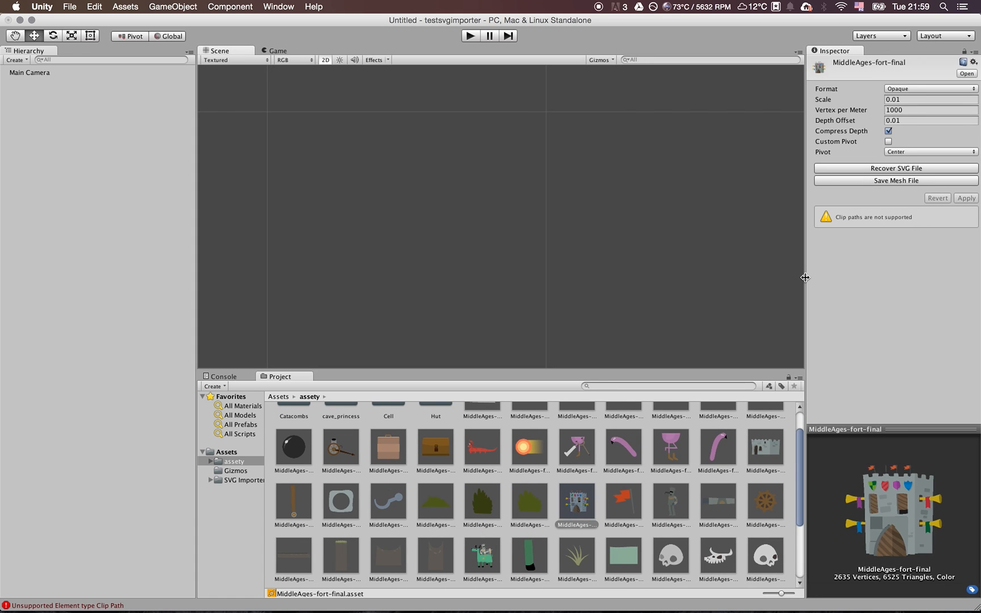
scroll(443, 507, "down", 5)
scroll(443, 507, "up", 4)
scroll(442, 506, "down", 5)
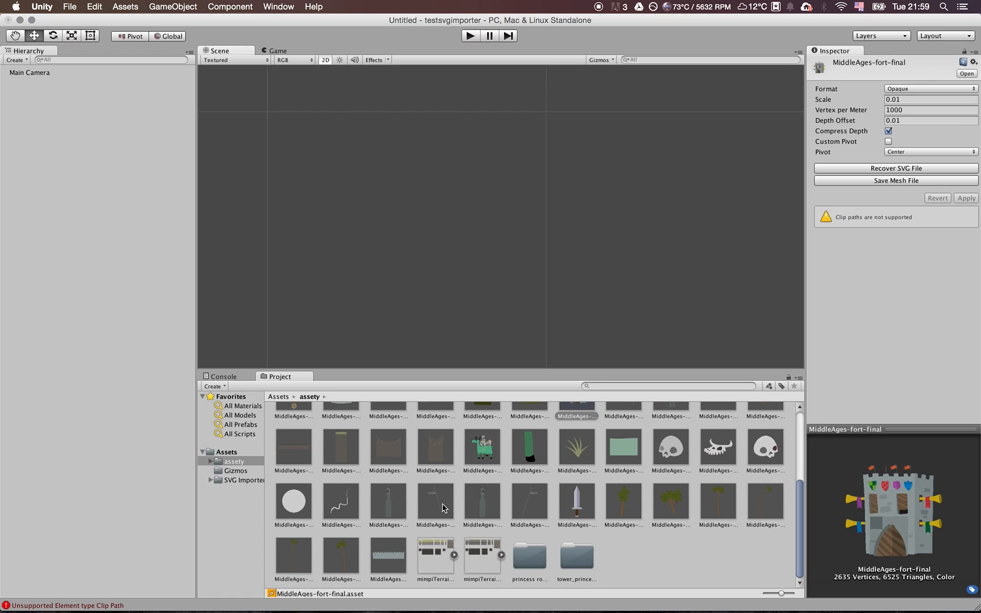
scroll(442, 507, "up", 4)
scroll(443, 507, "down", 5)
scroll(443, 507, "up", 4)
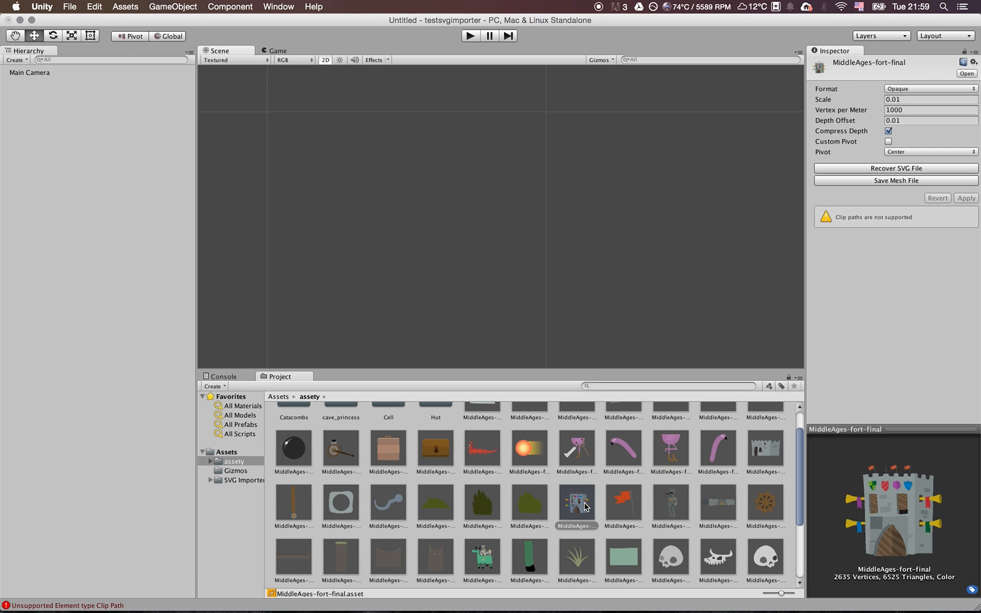
Enlarge the Inspector preview of MiddleAges-fort-final in height and width
left_click_drag(884, 430, 894, 280)
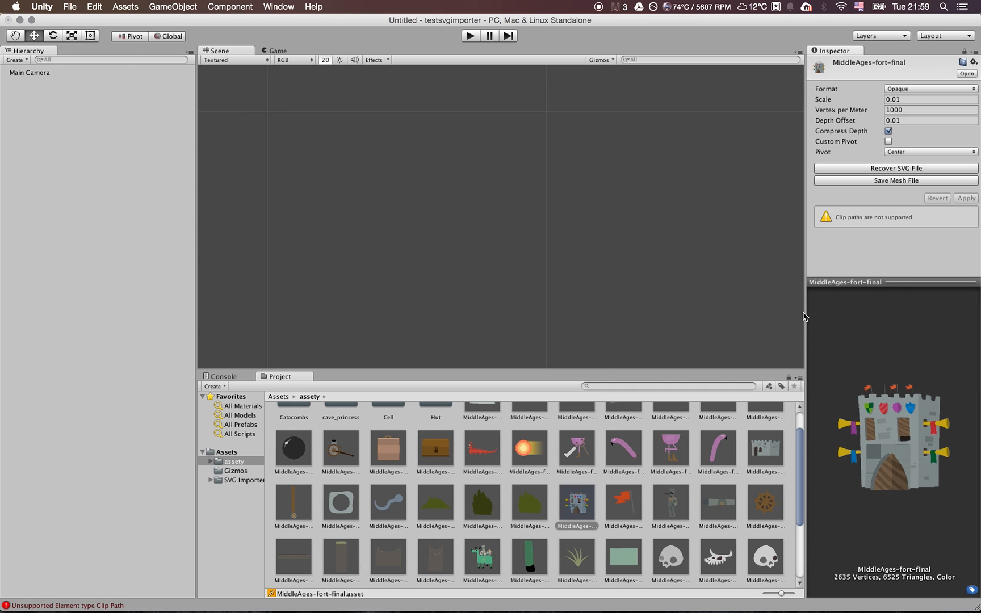
left_click_drag(806, 311, 756, 311)
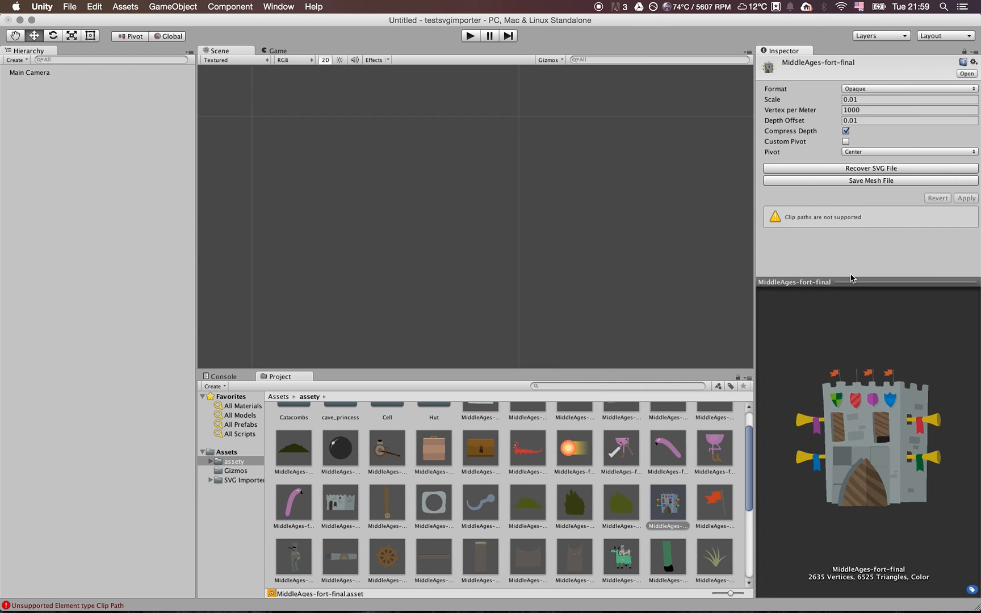
left_click_drag(852, 281, 851, 290)
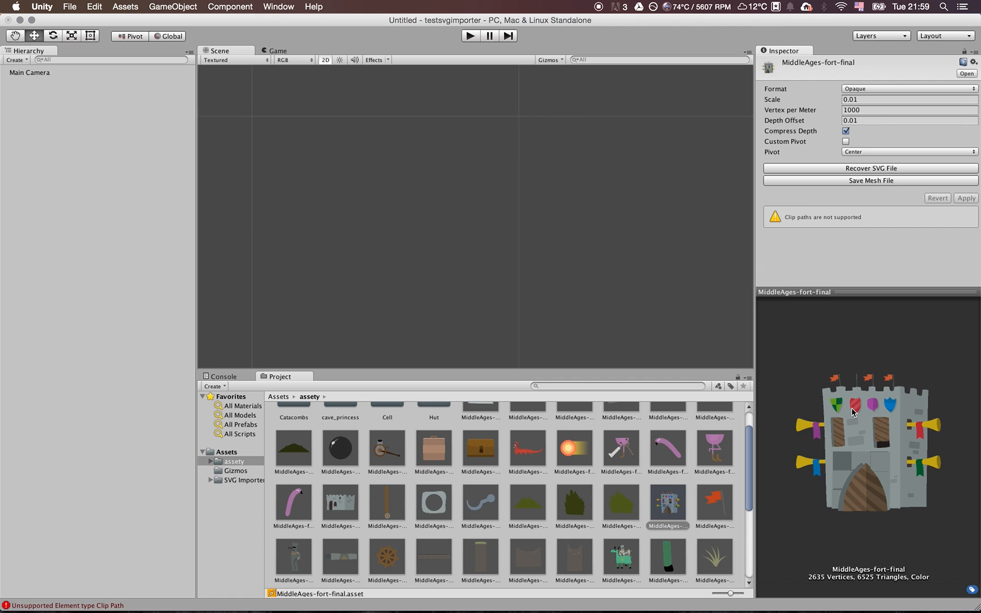
Copy the name of the MiddleAges-fort-final asset in the Unity project
key("super+Tab")
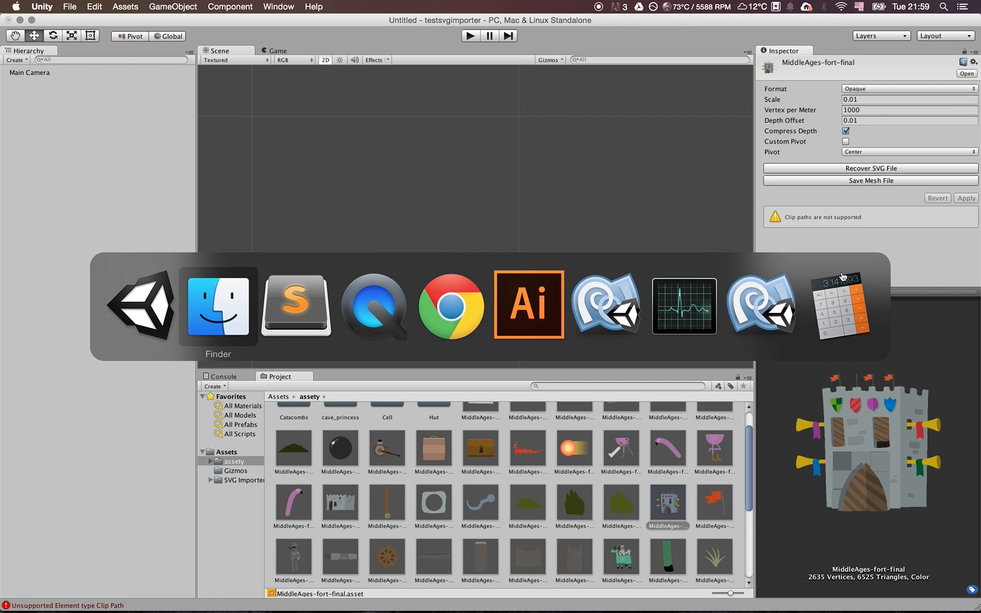
left_click(230, 312)
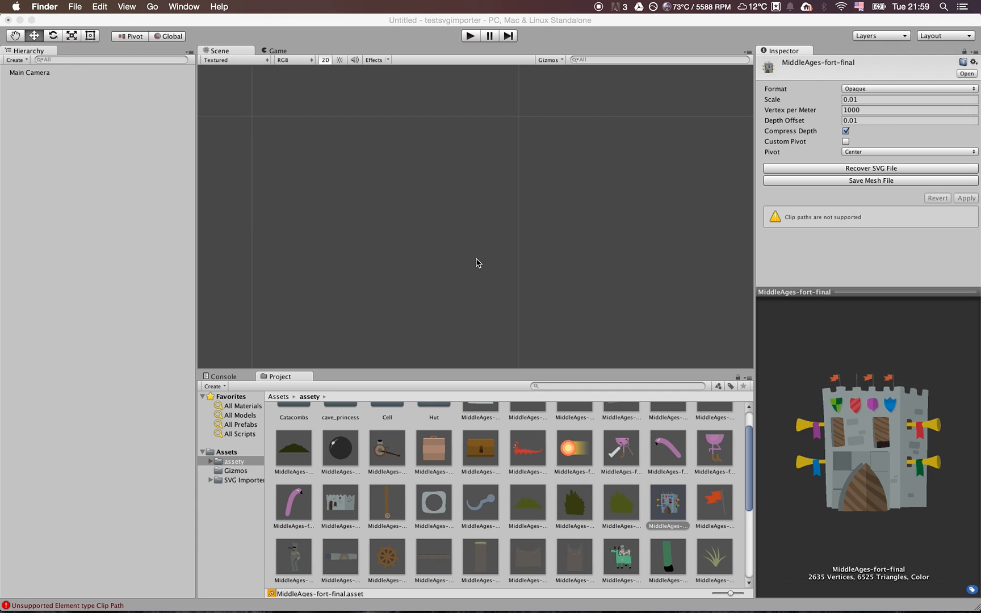
key("super+Tab")
scroll(554, 475, "down", 2)
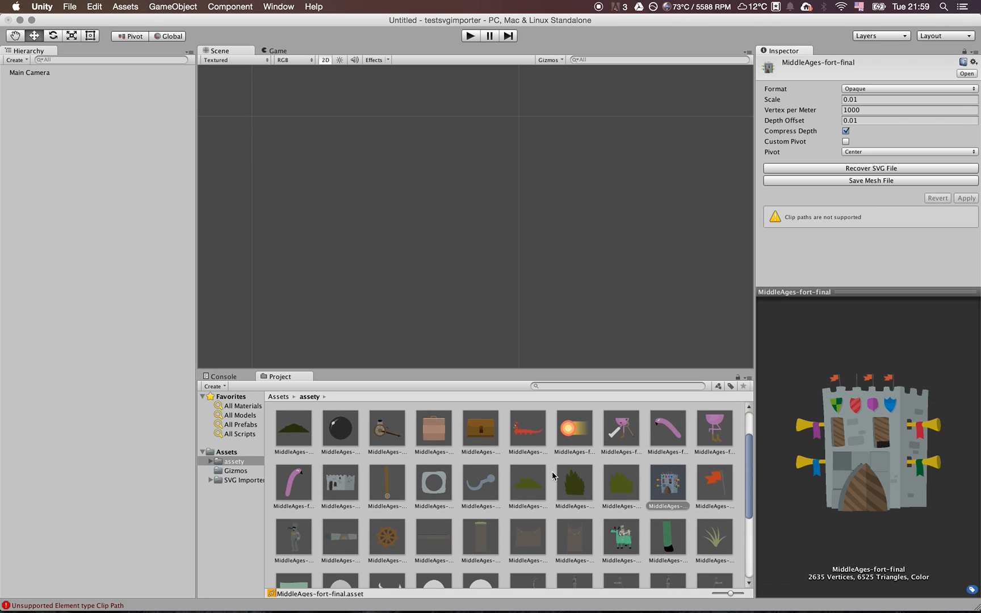
left_click(670, 499)
left_click(670, 505)
key("super+c")
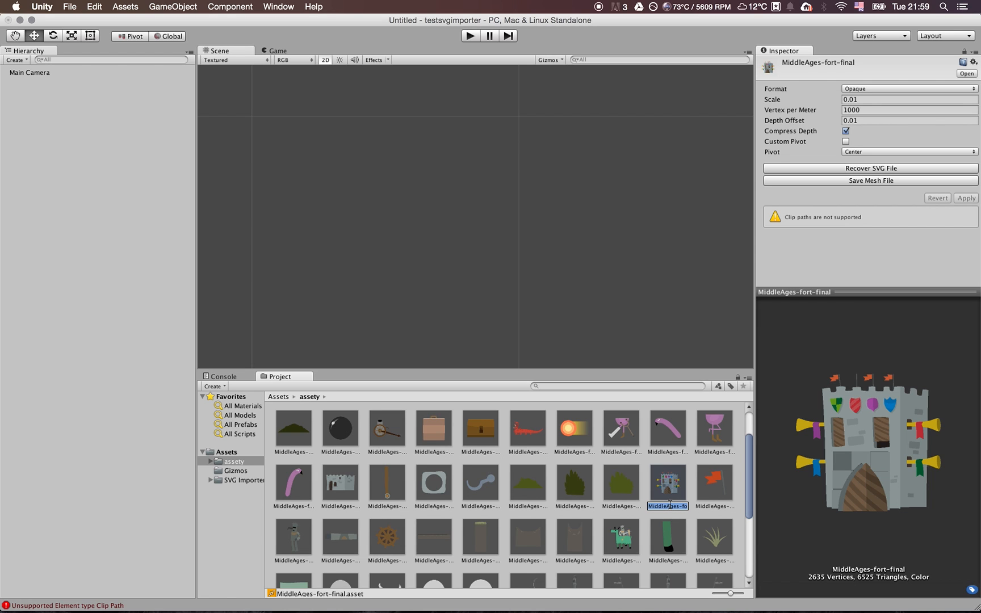
Switch to Finder and search the assety folder for MiddleAges-fort-final
left_click(506, 603)
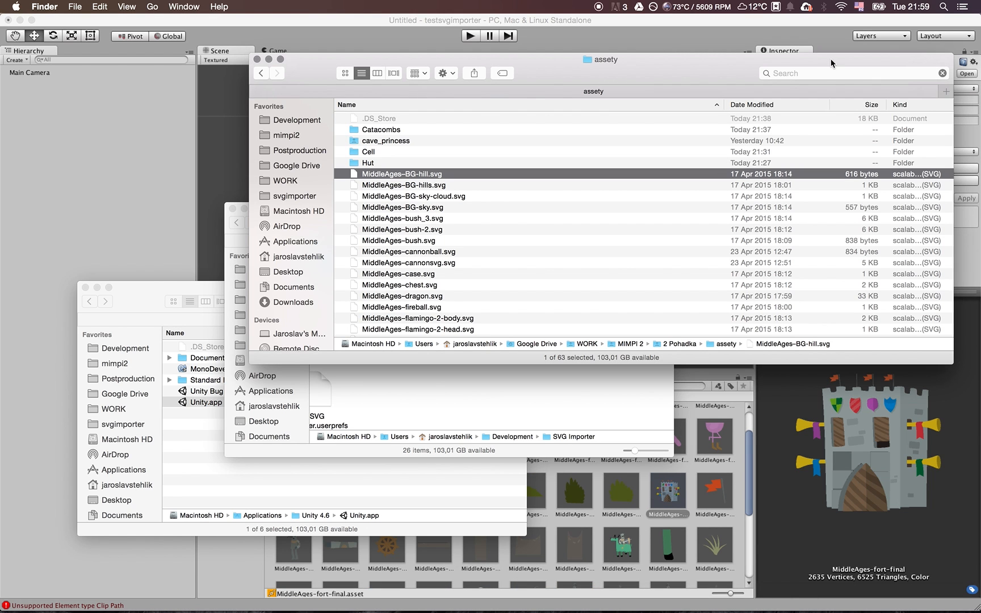
left_click(819, 75)
key("super+v")
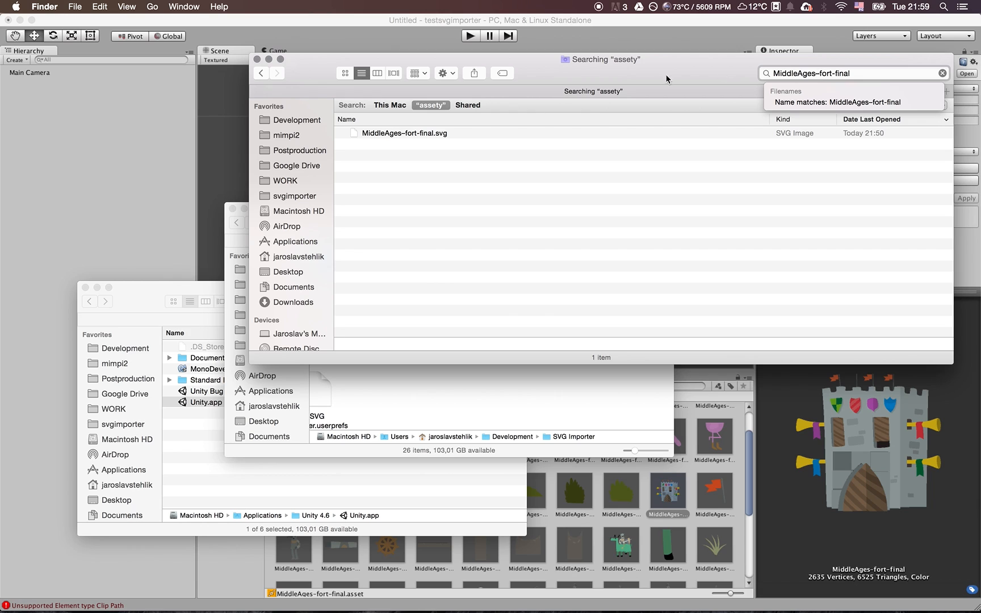
Open MiddleAges-fort-final.svg in Illustrator and compare its artwork with the asset preview in Unity
double_click(432, 132)
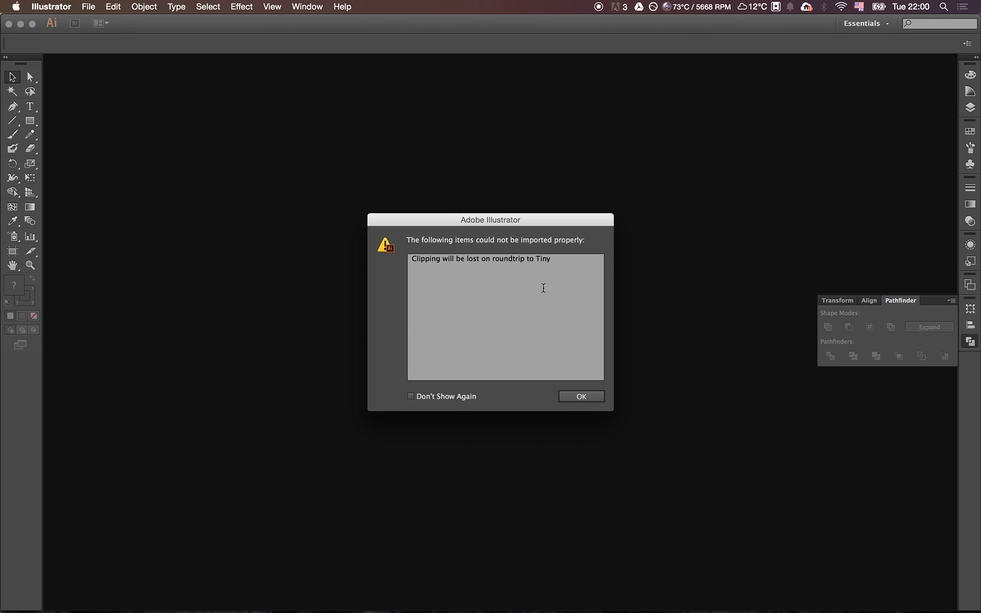
left_click(583, 396)
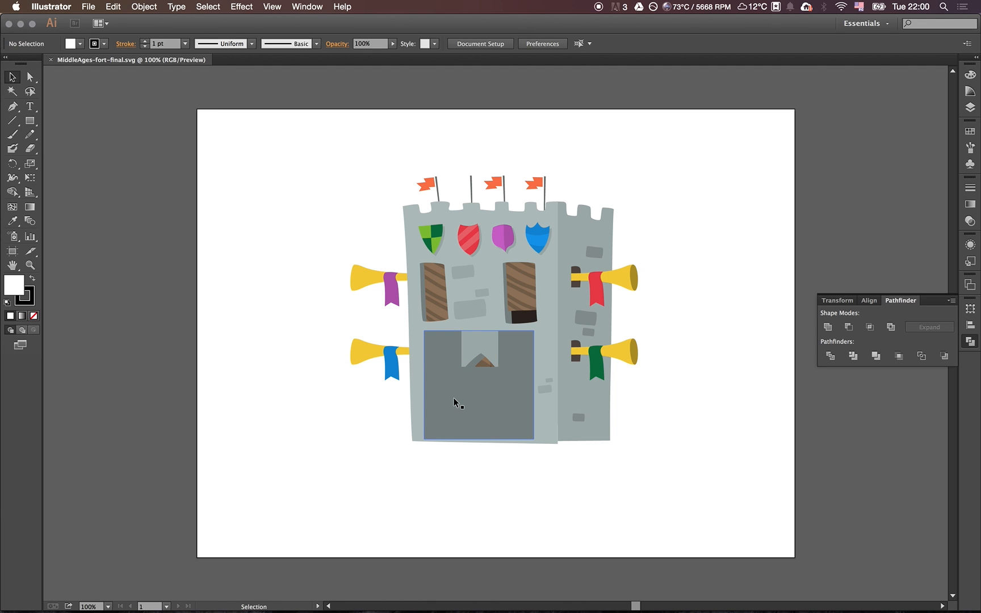
key("super+Tab")
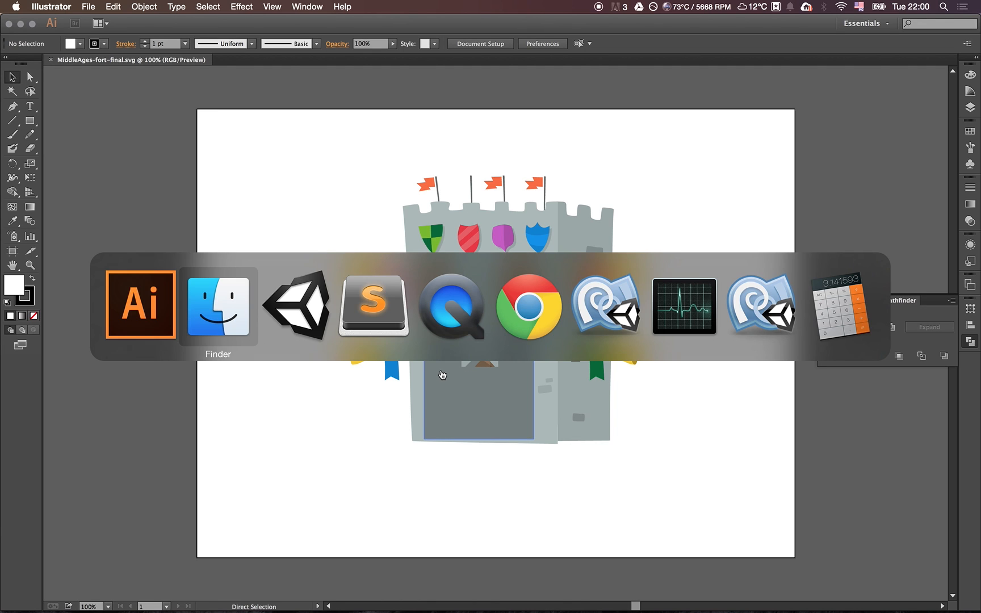
key("super+Tab")
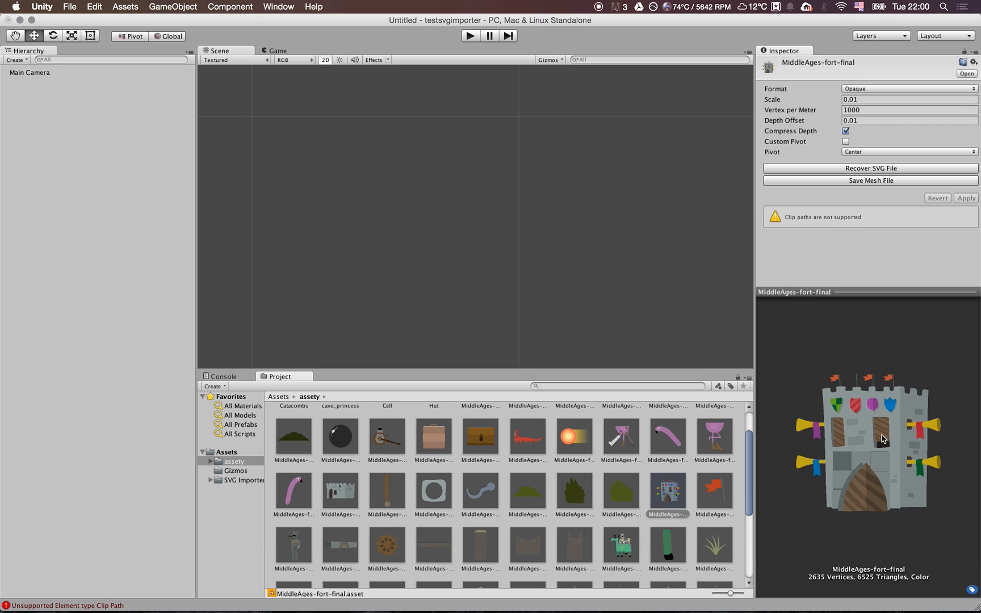
key("super+Tab")
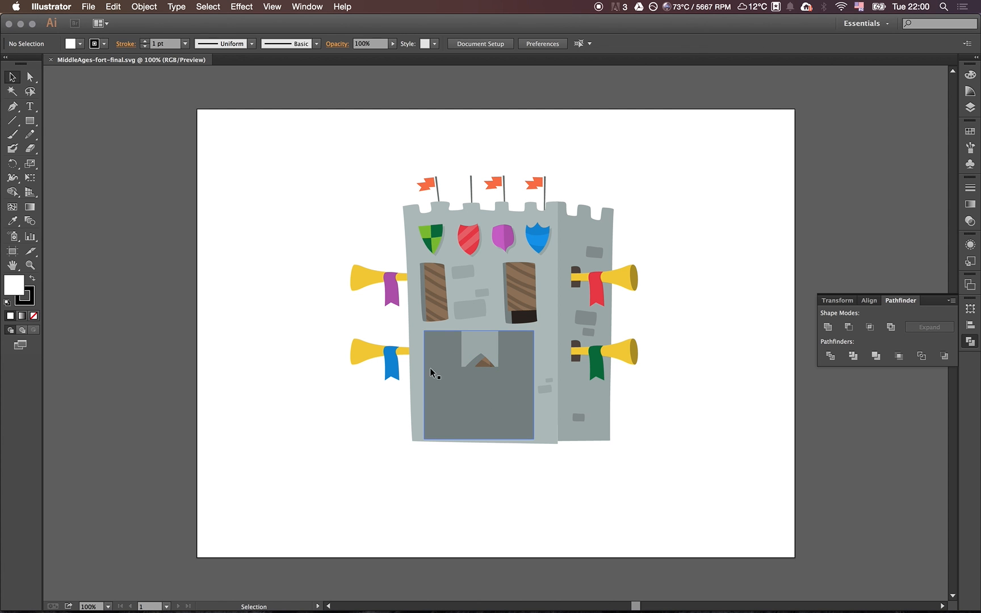
Close the MiddleAges-fort-final.svg document in Illustrator and return to Unity
left_click(339, 409)
key("super+w")
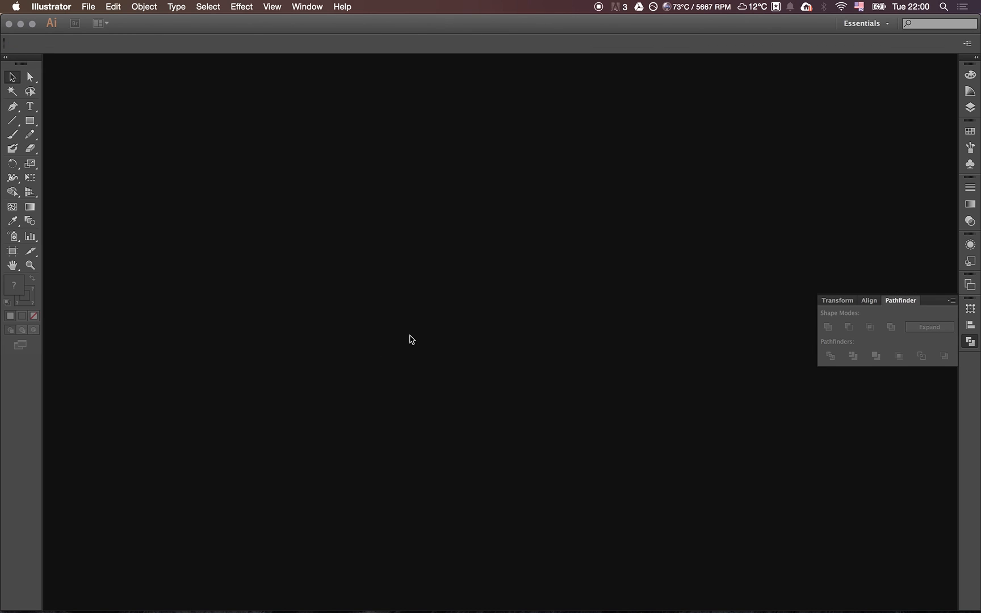
key("super+Tab")
key("super+Tab")
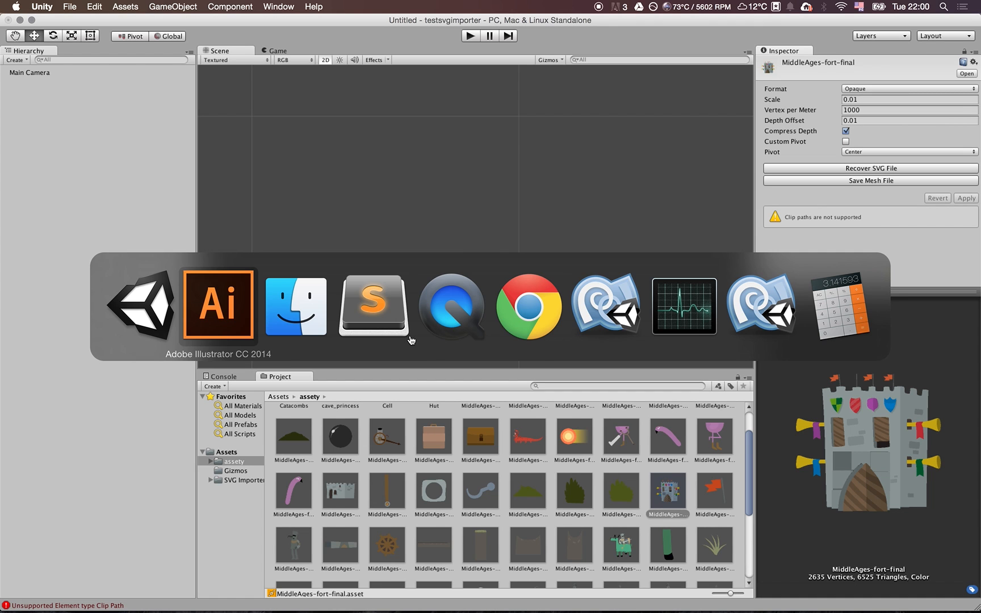
Switch to Finder and preview MiddleAges-fort-final.svg
left_click(525, 320)
key("super+Tab")
key("super+Tab")
key("Tab")
key("Tab")
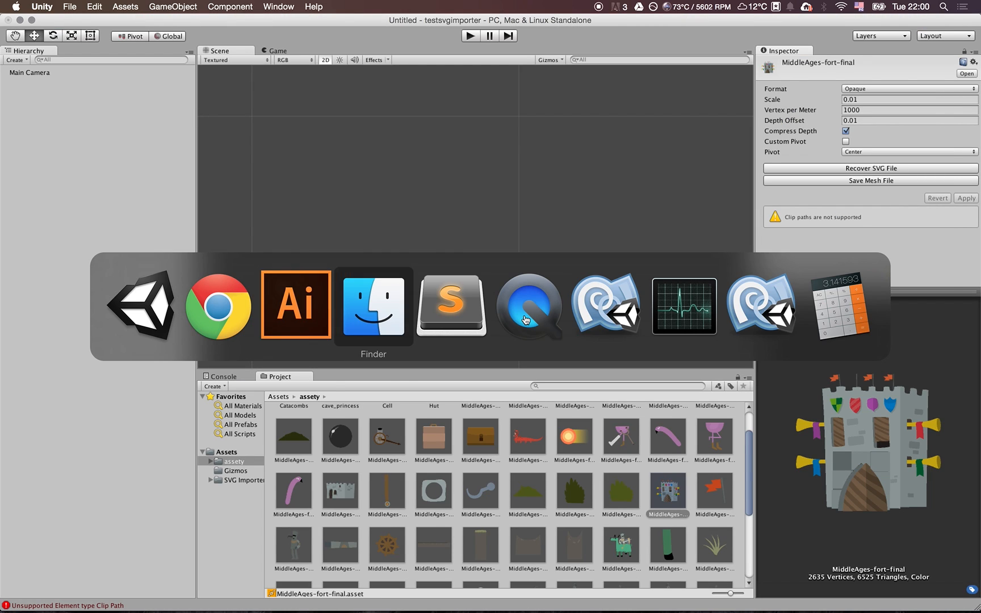
key("space")
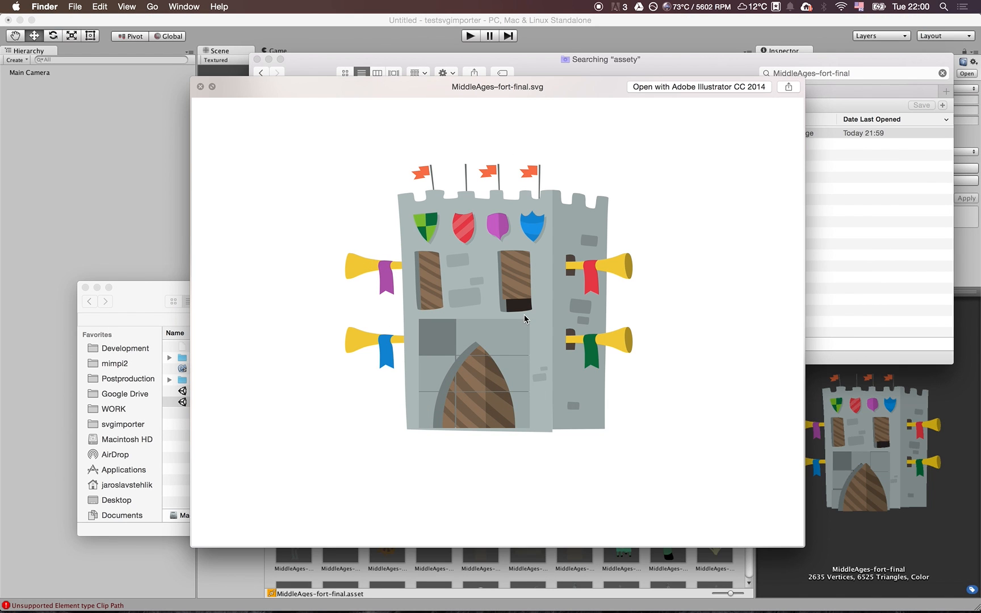
Close the file preview and examine MiddleAges-fort-final.svg in Chrome
key("space")
key("super+Tab")
key("super+Tab")
key("super+Tab")
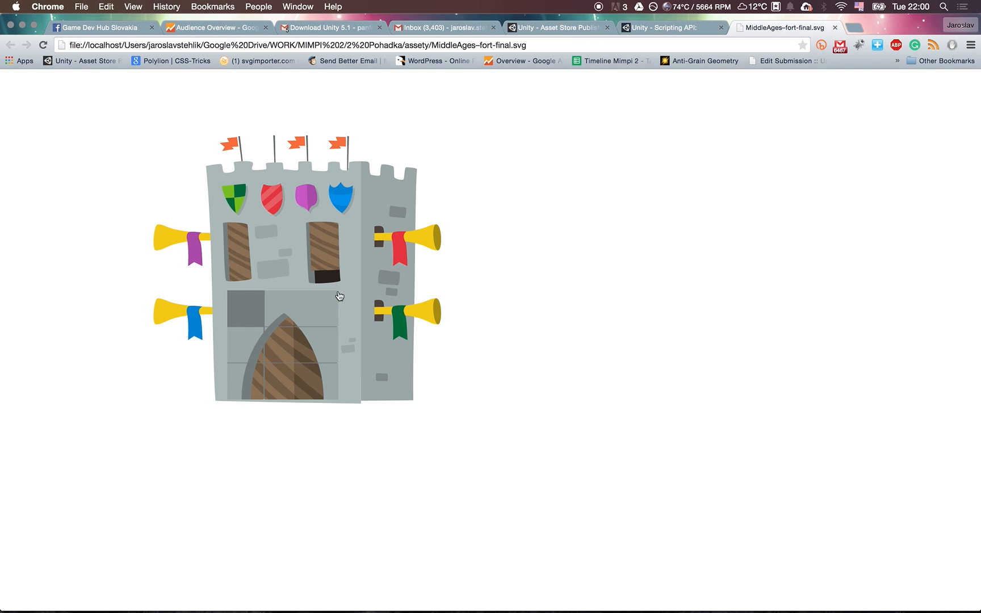
Return to Unity, widen the Inspector preview of MiddleAges-fort-final and compare it with the file shown in Chrome
key("super+Tab")
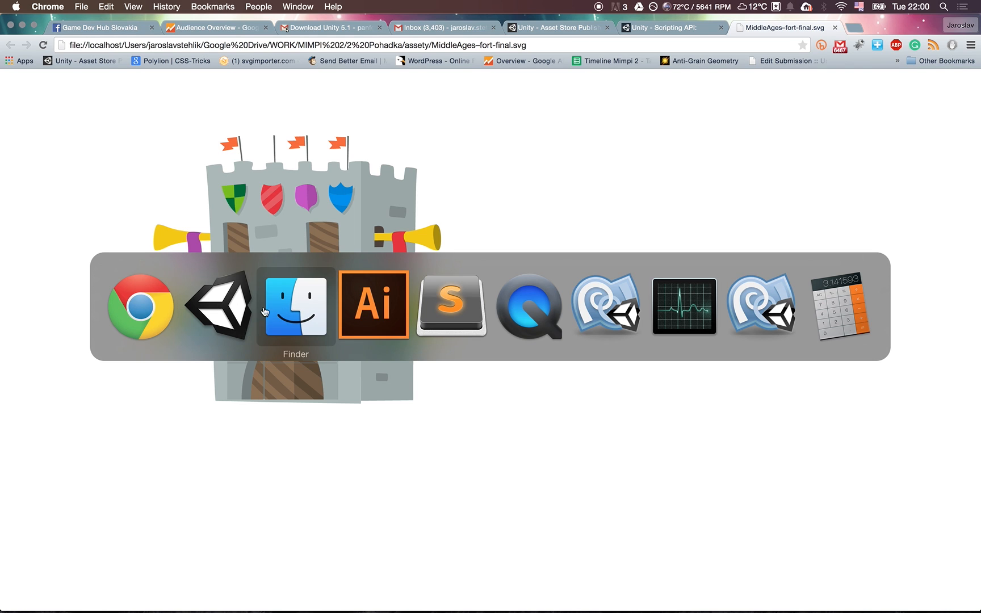
left_click(227, 311)
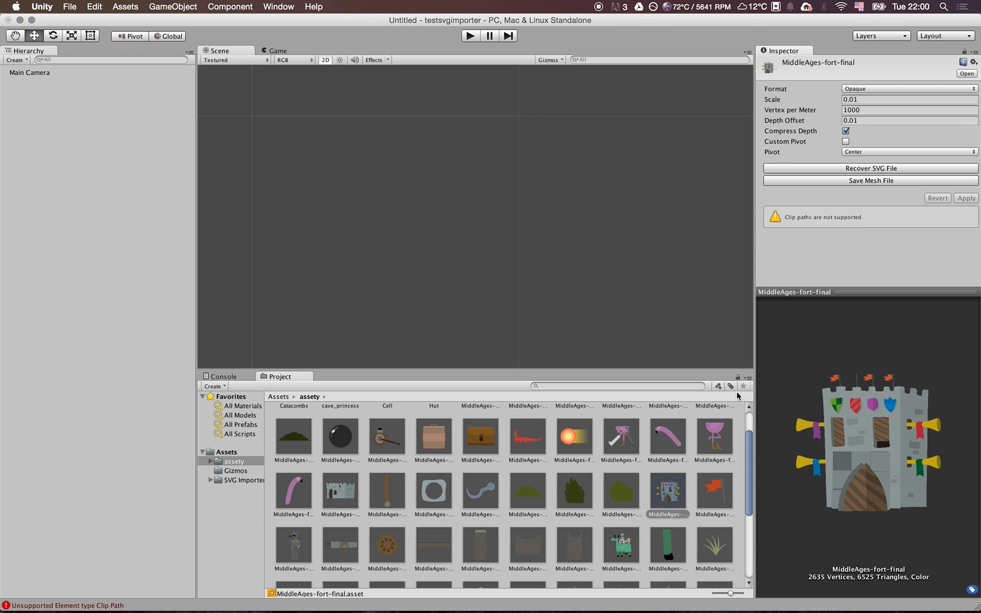
left_click_drag(754, 389, 672, 390)
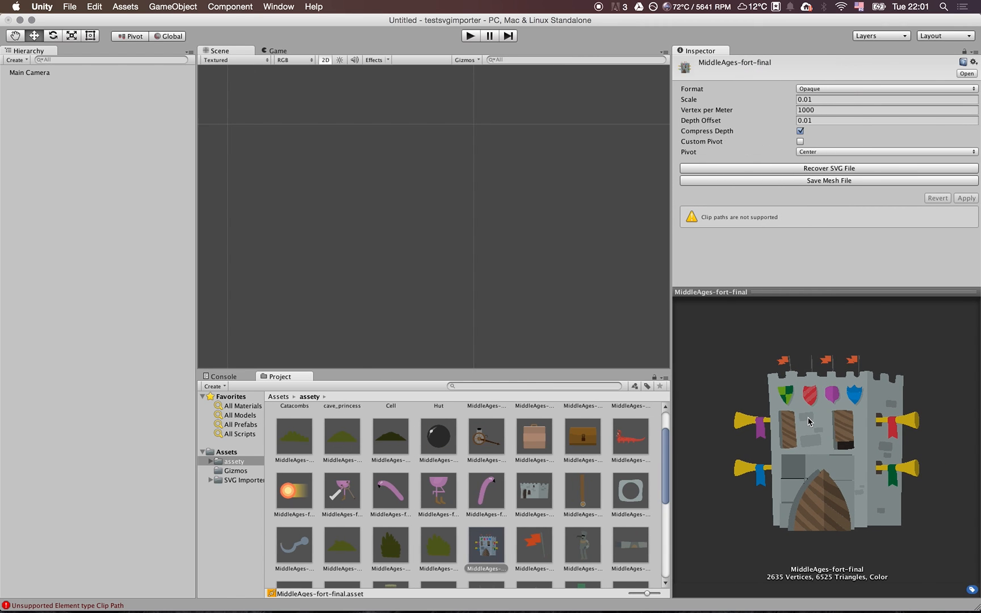
key("super+Tab")
key("super+Tab")
key("super+Tab")
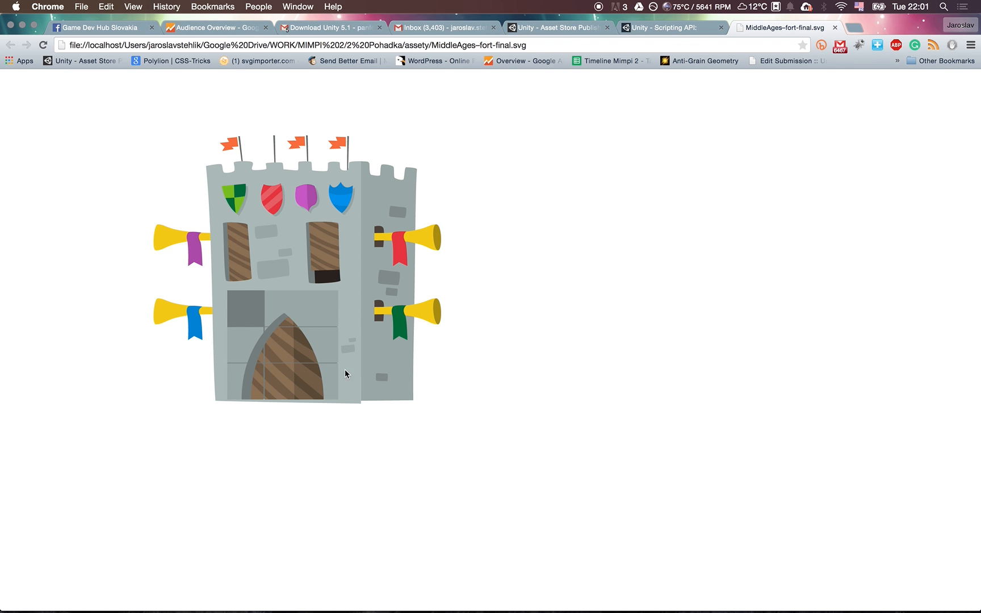
Compare the imported MiddleAges-fort-final preview in Unity with the original SVG open in Chrome
key("super+Tab")
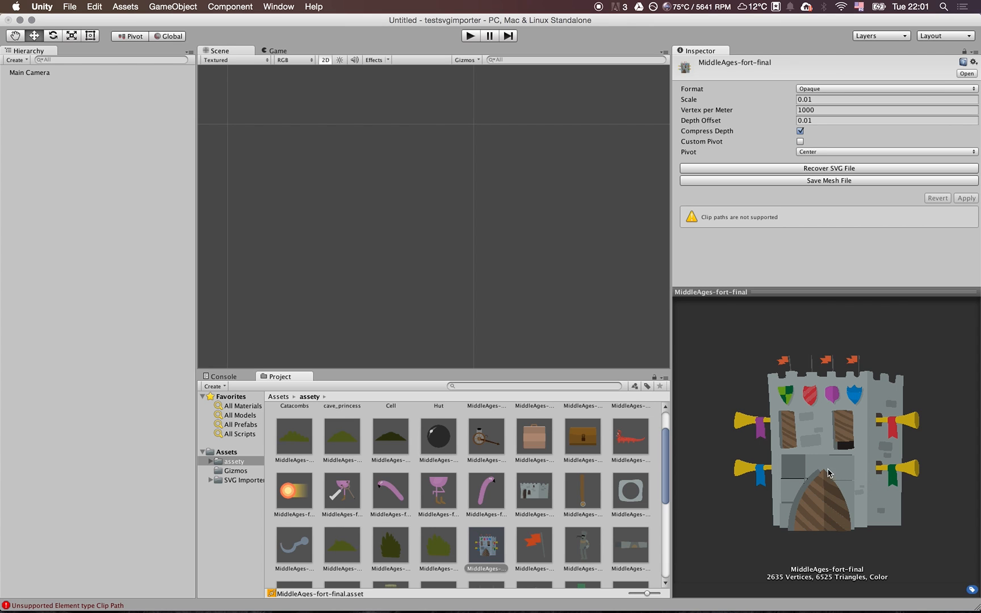
key("super+Tab")
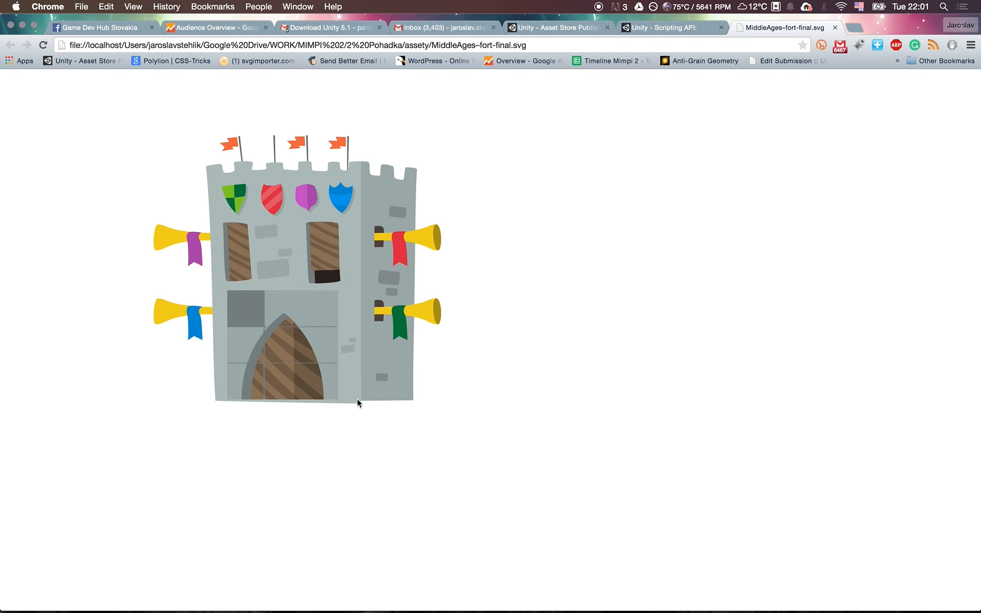
key("super+Tab")
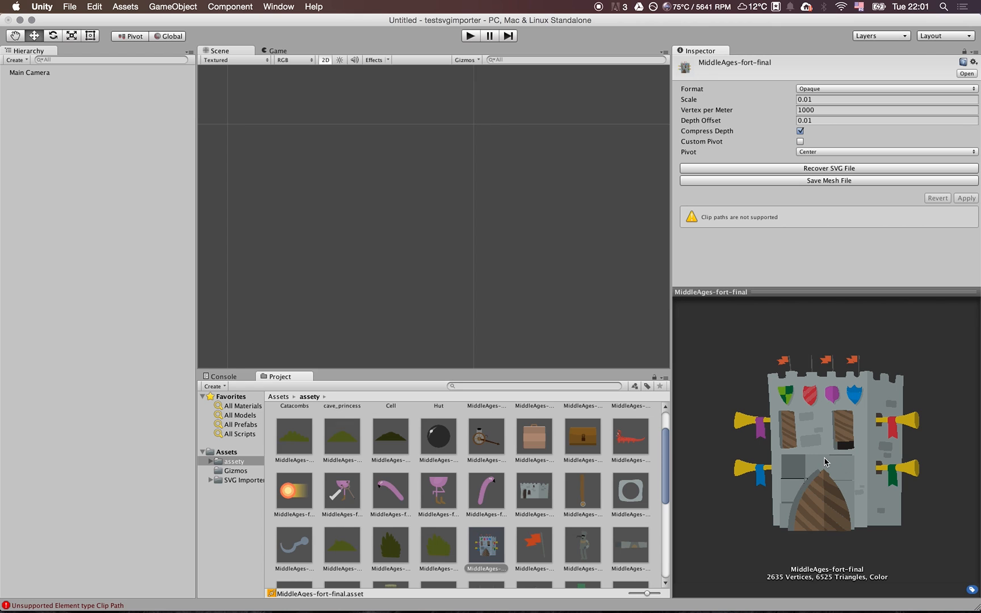
key("super+Tab")
key("super+Tab")
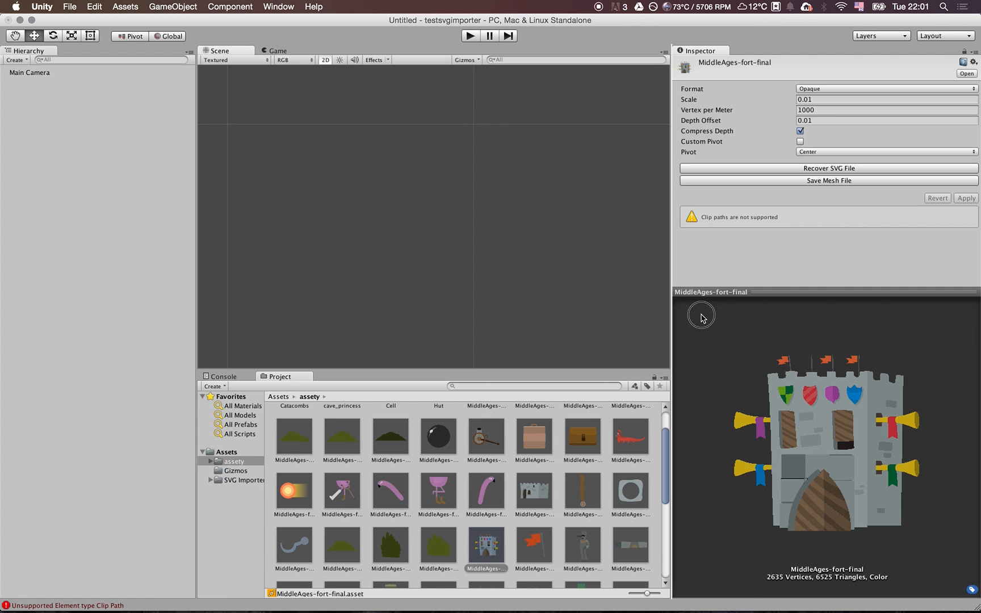
Narrow the Inspector and place the MiddleAges-fort-final asset in the scene
left_click_drag(671, 312, 752, 318)
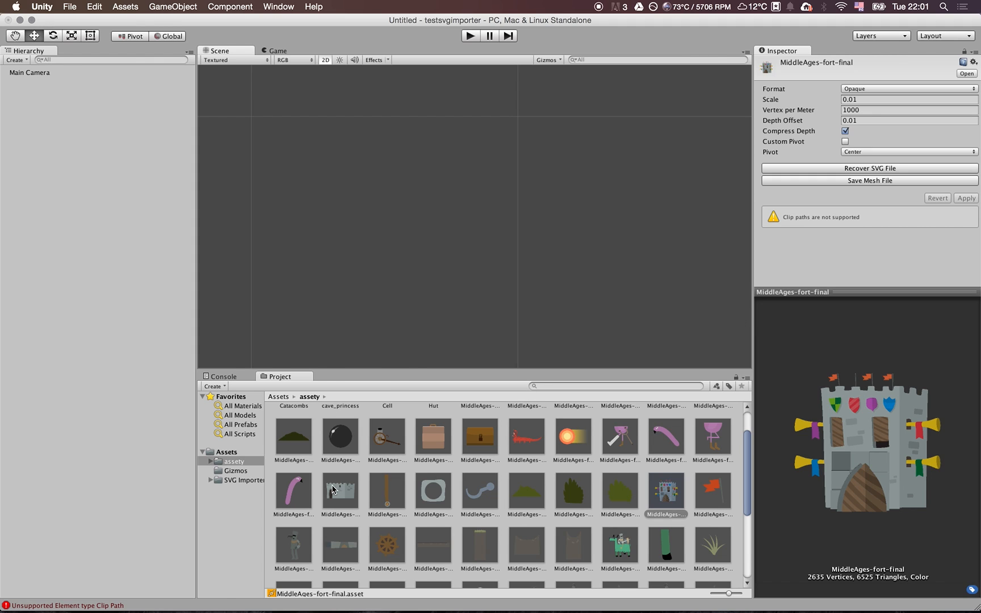
key("super+Tab")
key("super+Tab")
scroll(490, 456, "down", 3)
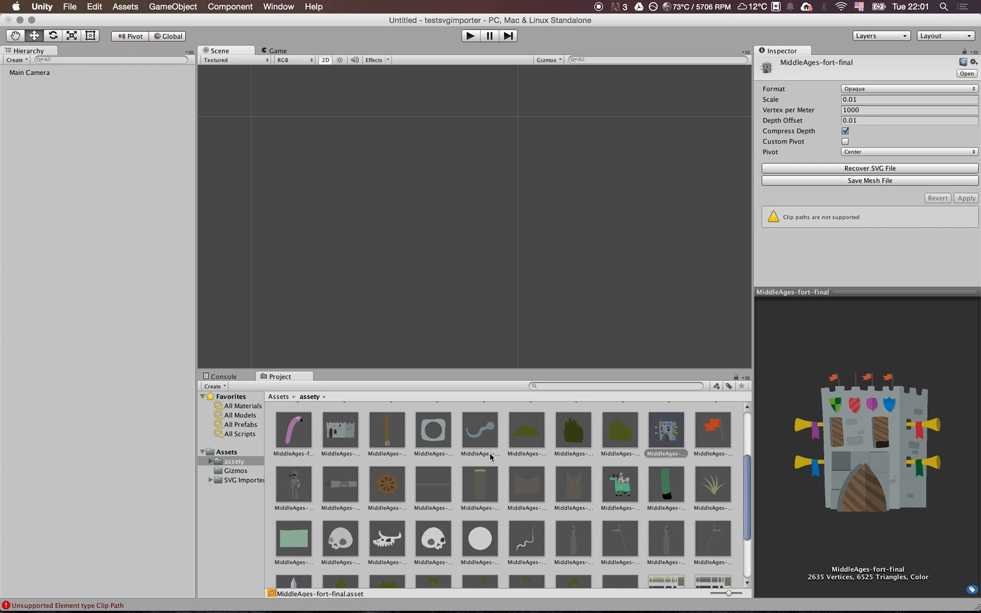
left_click(618, 439)
left_click(661, 438)
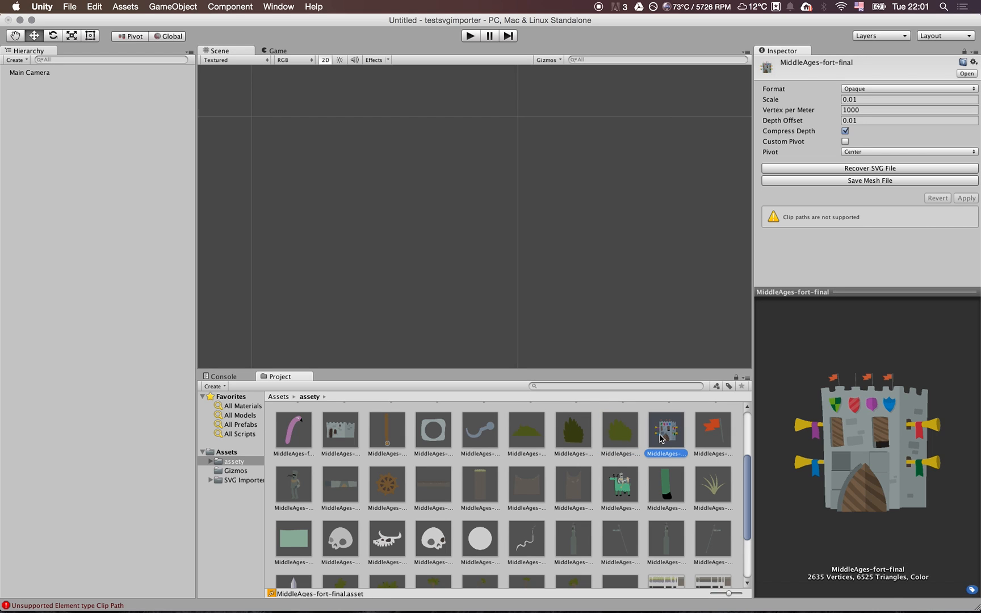
left_click(626, 433)
left_click(665, 430)
scroll(579, 259, "down", 5)
left_click_drag(665, 432, 582, 251)
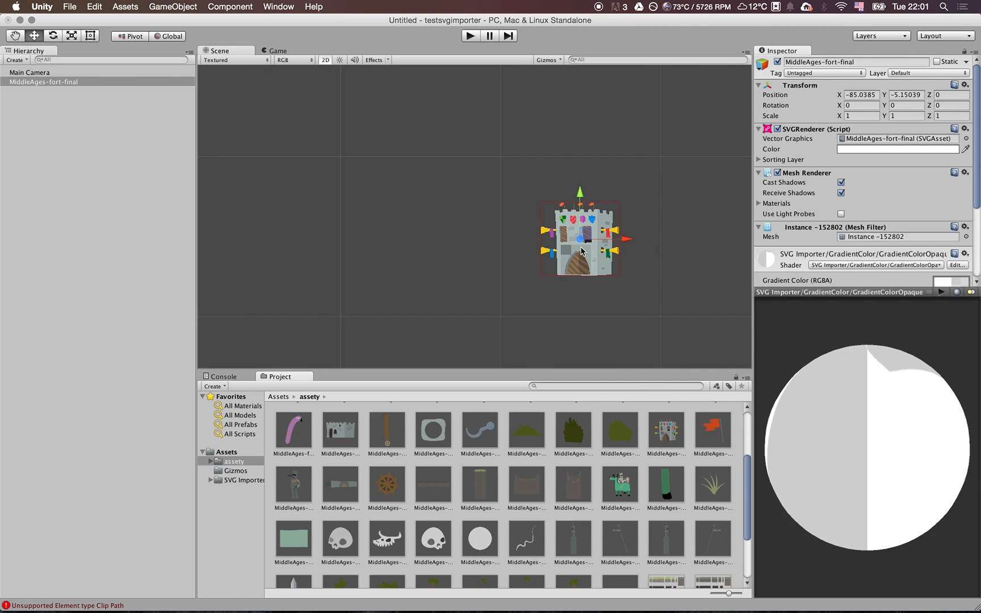
key("f")
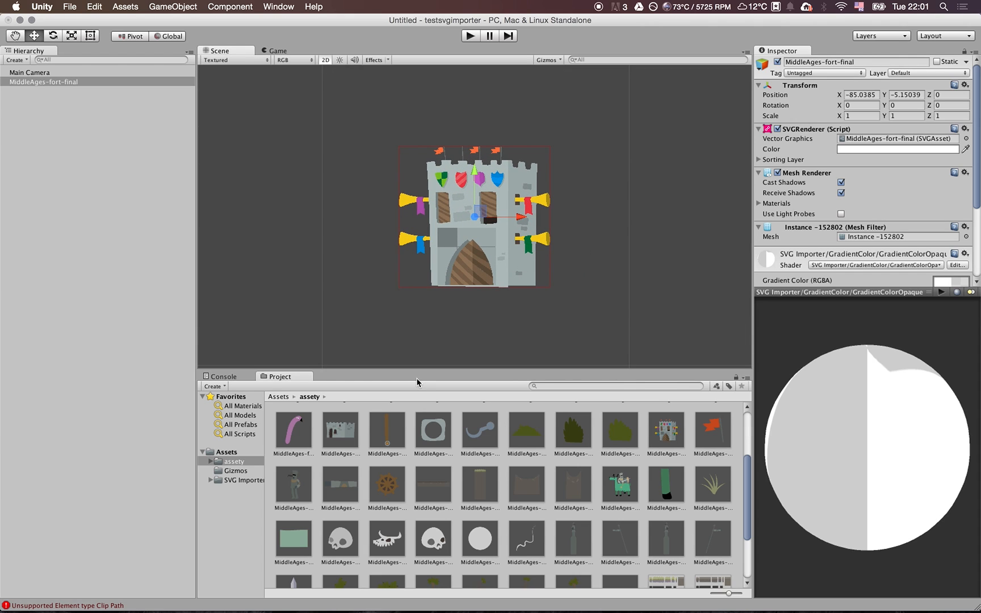
Place MiddleAges-fort to the right of the tower and three spaced copies of MiddleAges-fort-guard to its left
left_click_drag(341, 435, 655, 227)
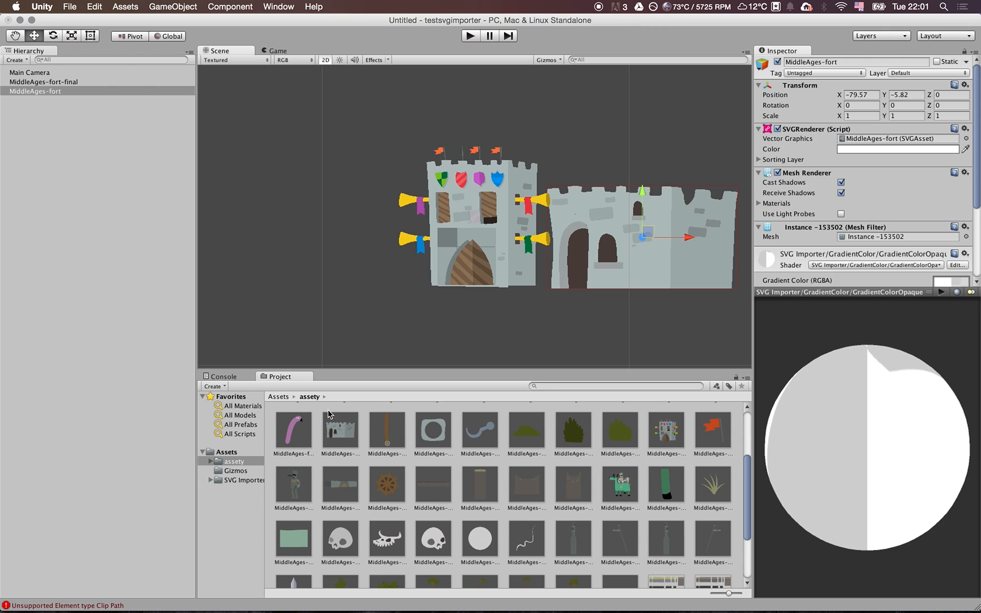
left_click_drag(296, 489, 316, 243)
key("super+d")
key("super+d")
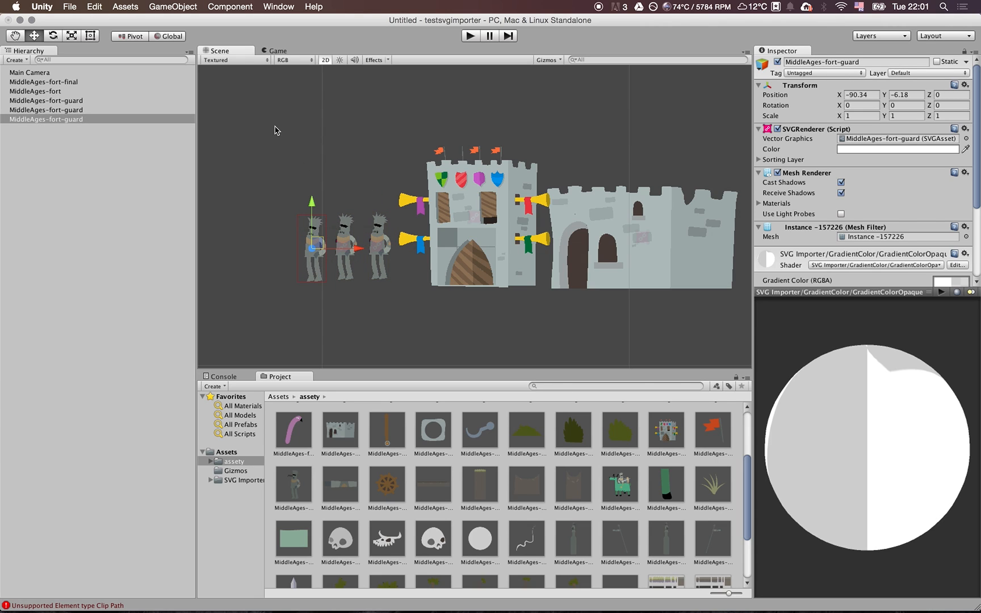
Scale the leftmost guard up proportionally to roughly twice its height with the Rect tool
left_click(90, 36)
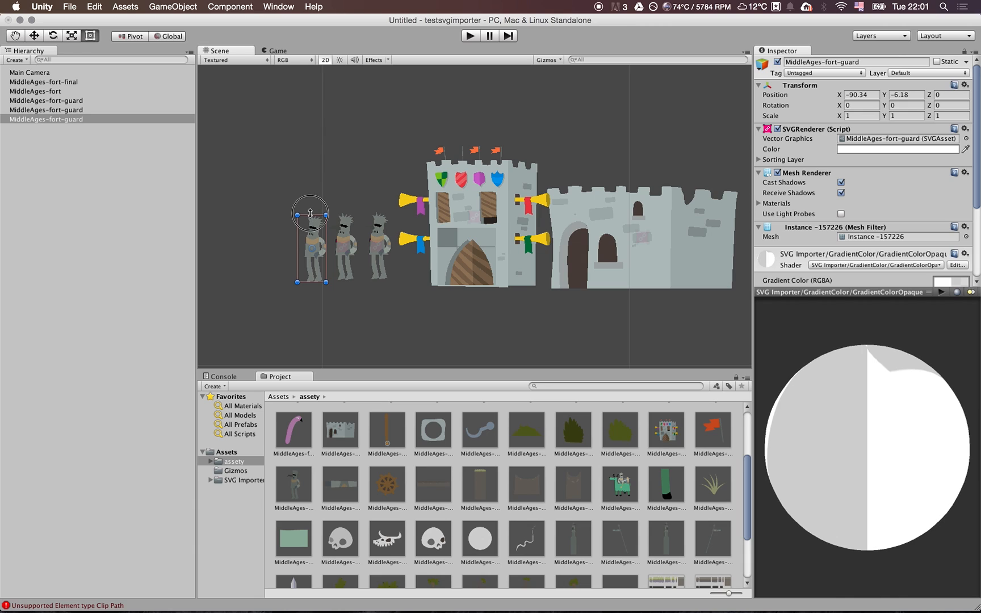
left_click_drag(315, 215, 332, 109)
key("super+z")
left_click_drag(300, 214, 256, 126, "shift")
left_click(386, 171)
Examine the edges and curves of the enlarged guard up close and compare it with the smaller guards
scroll(387, 172, "up", 5)
middle_click_drag(335, 213, 483, 236)
scroll(484, 236, "up", 4)
left_click_drag(421, 262, 513, 186)
scroll(513, 186, "up", 2)
scroll(513, 186, "up", 4)
left_click_drag(449, 167, 477, 288)
scroll(477, 288, "up", 8)
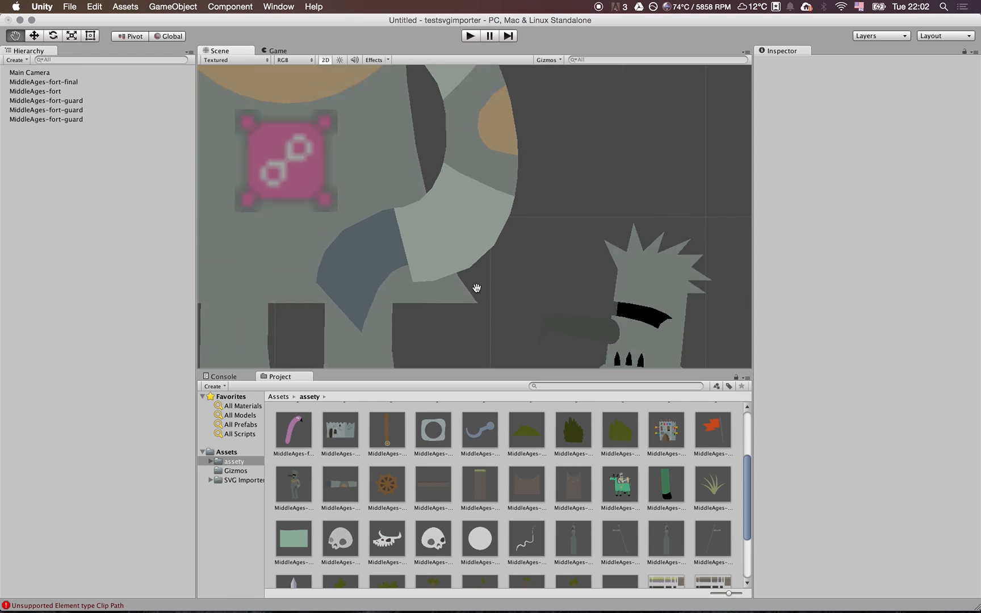
scroll(501, 322, "down", 10)
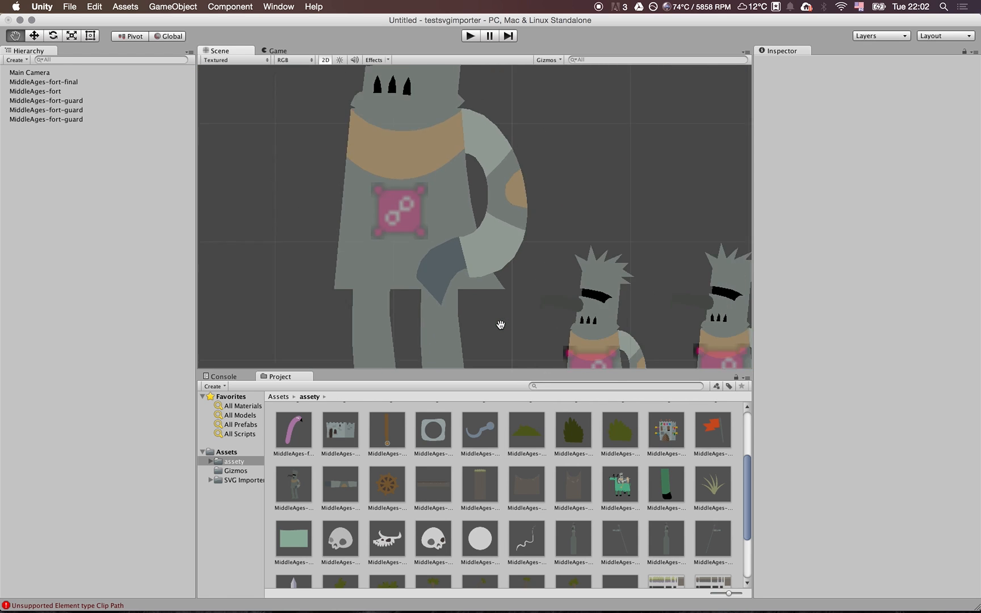
scroll(537, 320, "down", 10)
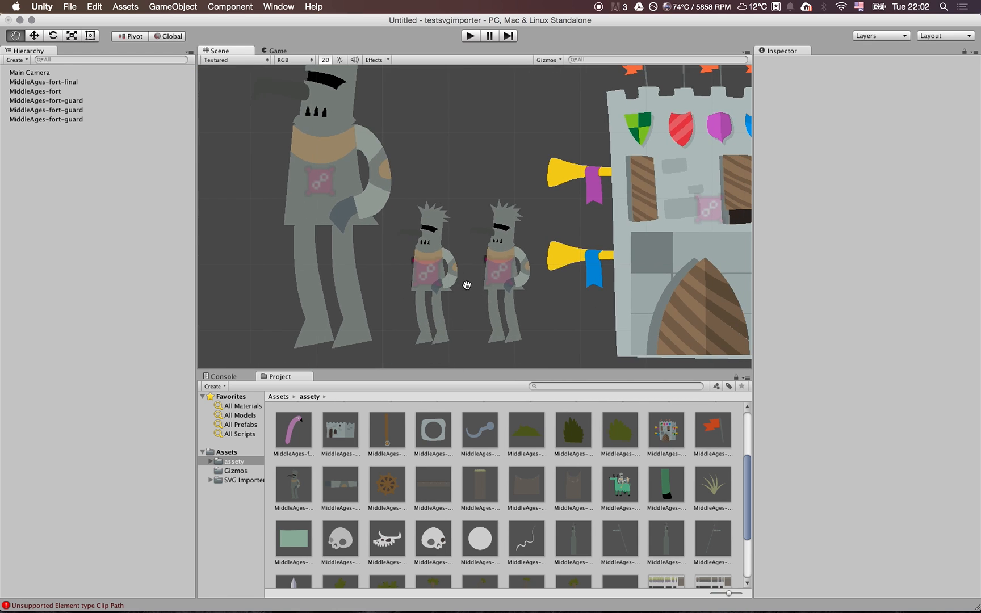
left_click_drag(493, 205, 479, 250)
key("w")
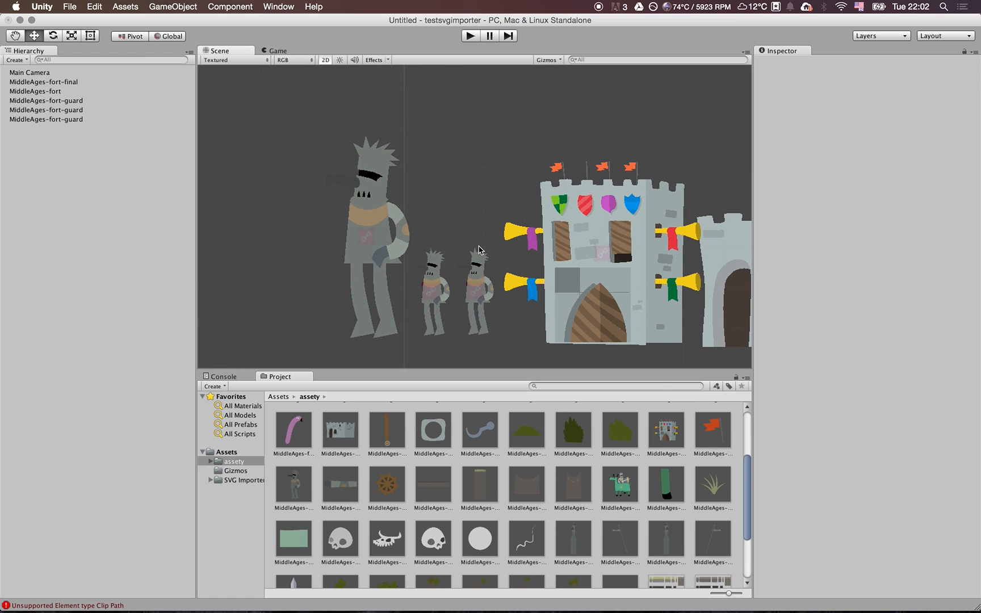
left_click_drag(388, 272, 466, 272, "alt")
scroll(467, 272, "up", 10, "alt")
left_click_drag(415, 248, 461, 209, "alt")
scroll(456, 222, "up", 3, "alt")
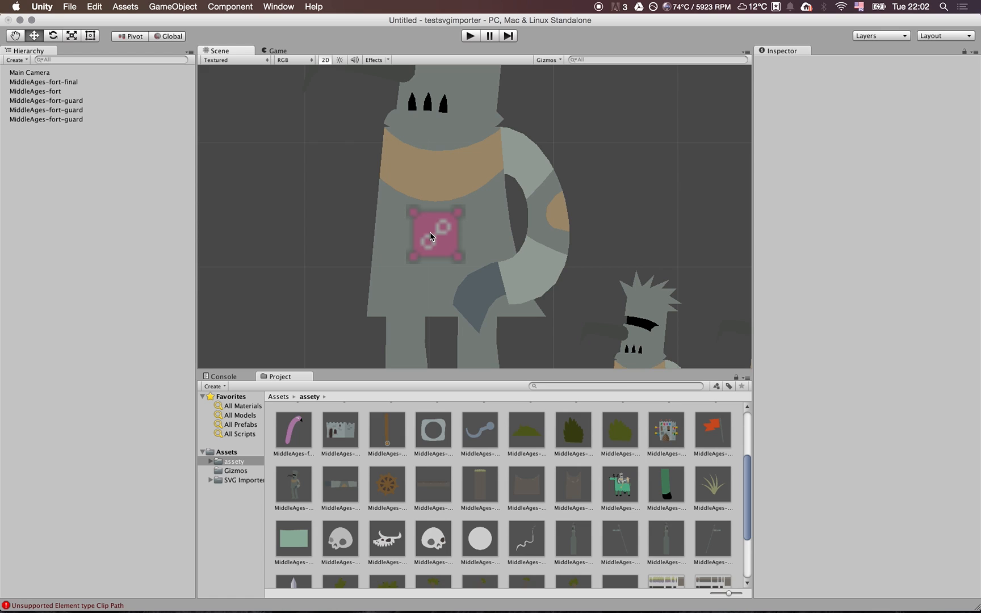
Hide the SVGRenderer script icons in the Scene view gizmo settings
left_click(548, 60)
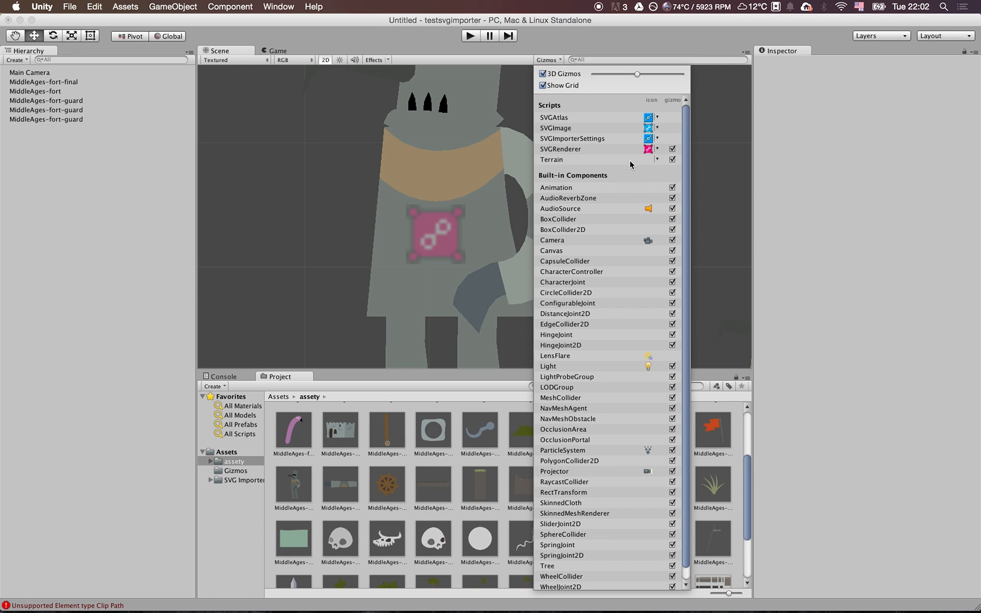
left_click(648, 149)
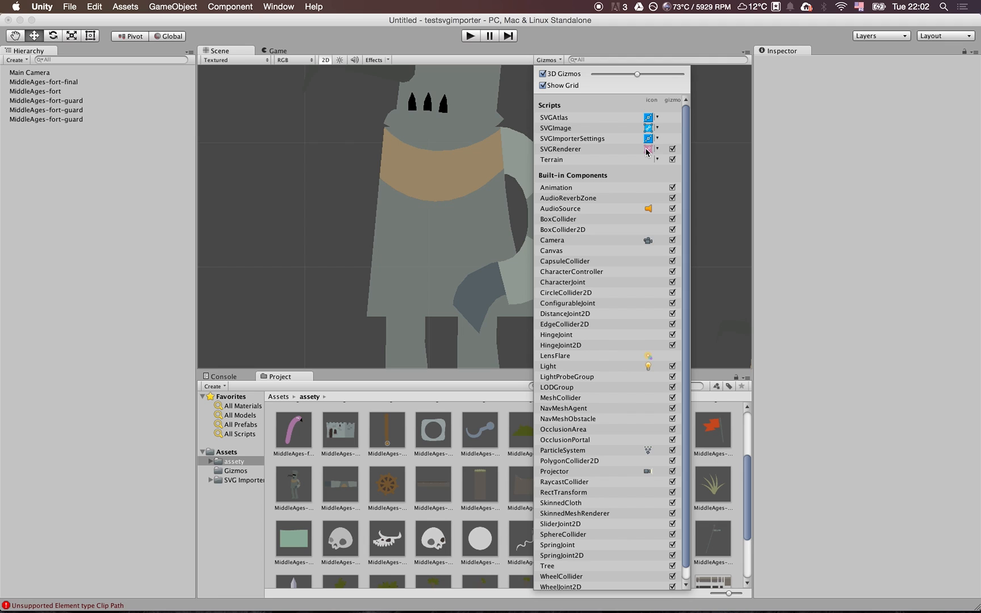
left_click(717, 178)
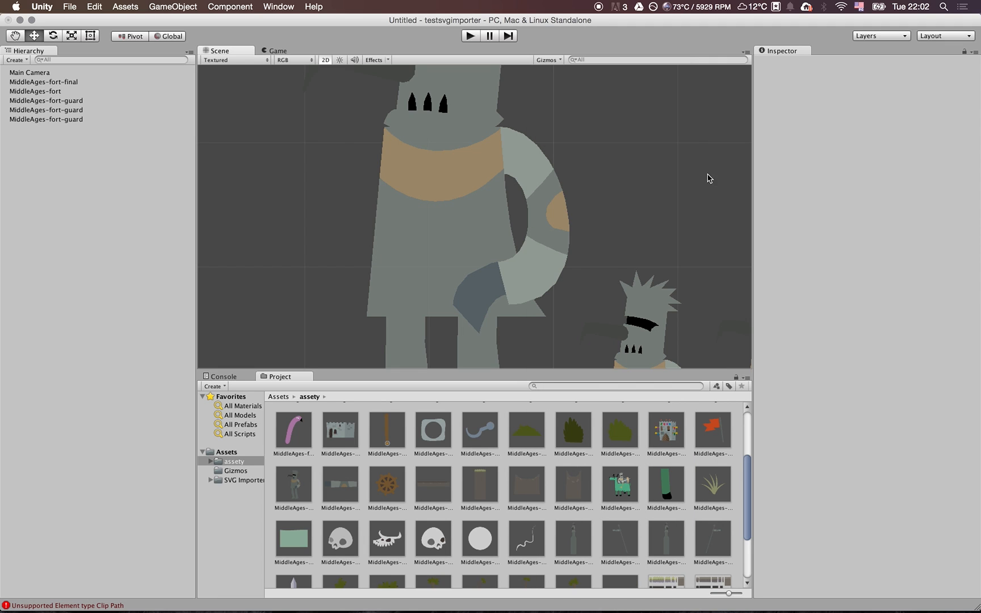
Place MiddleAges-fort-wheel at the enlarged guard's feet and MiddleAges-skull-3 just left of the wheel
scroll(505, 230, "down", 6)
left_click_drag(625, 235, 514, 253)
scroll(432, 256, "down", 1)
left_click_drag(397, 502, 302, 276)
key("w")
left_click_drag(433, 536, 271, 287)
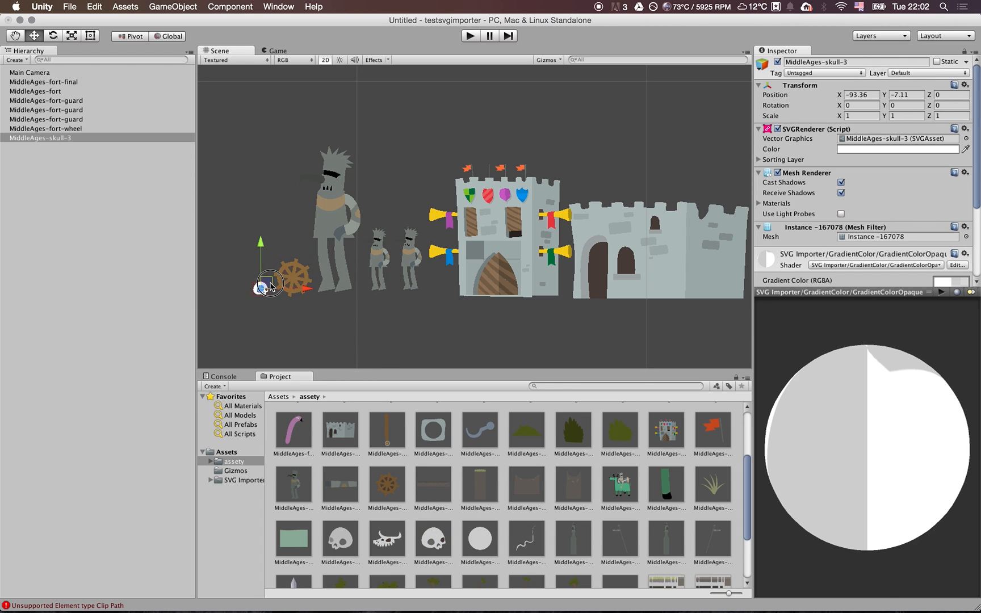
key("f")
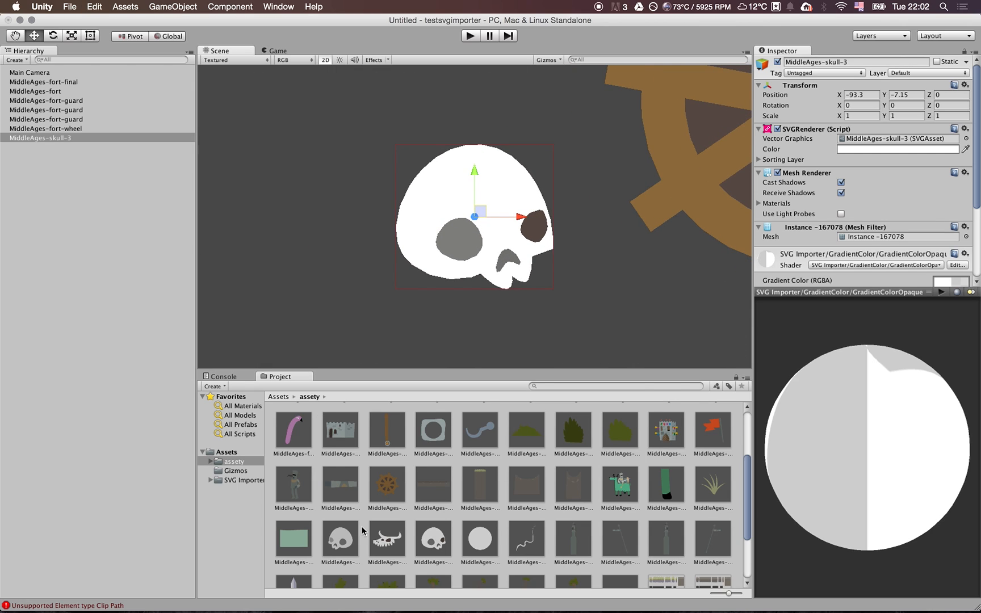
Place MiddleAges-plant in the scene directly to the left of the skull
left_click_drag(729, 489, 334, 219)
scroll(326, 187, "down", 10)
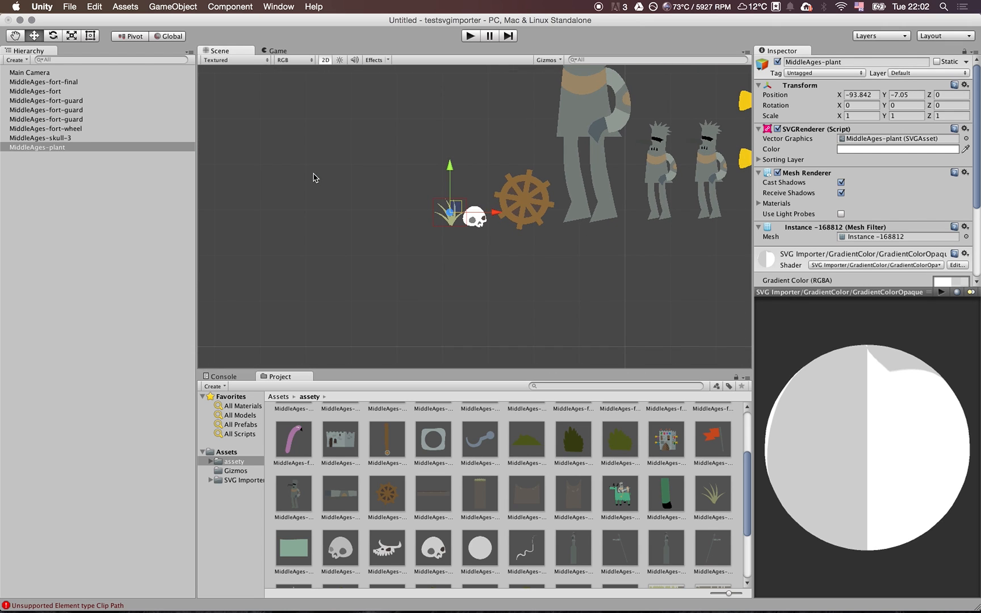
key("q")
left_click_drag(628, 249, 401, 300)
scroll(401, 299, "down", 5)
left_click_drag(585, 254, 474, 317)
key("w")
left_click(533, 182)
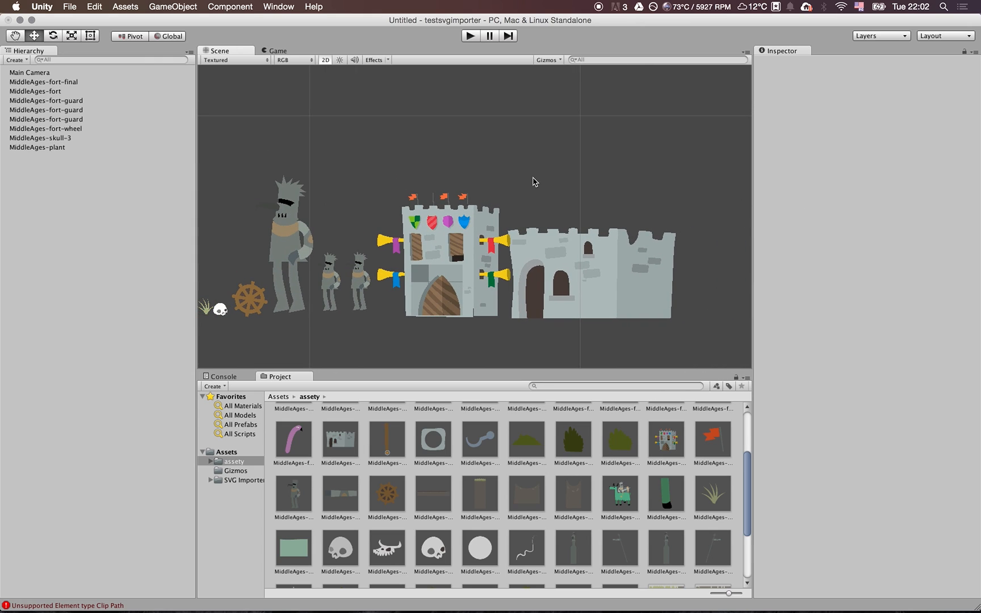
Enlarge the Inspector's property area and set the SVGRenderer color of MiddleAges-fort to red (255, 0, 0)
left_click(561, 265)
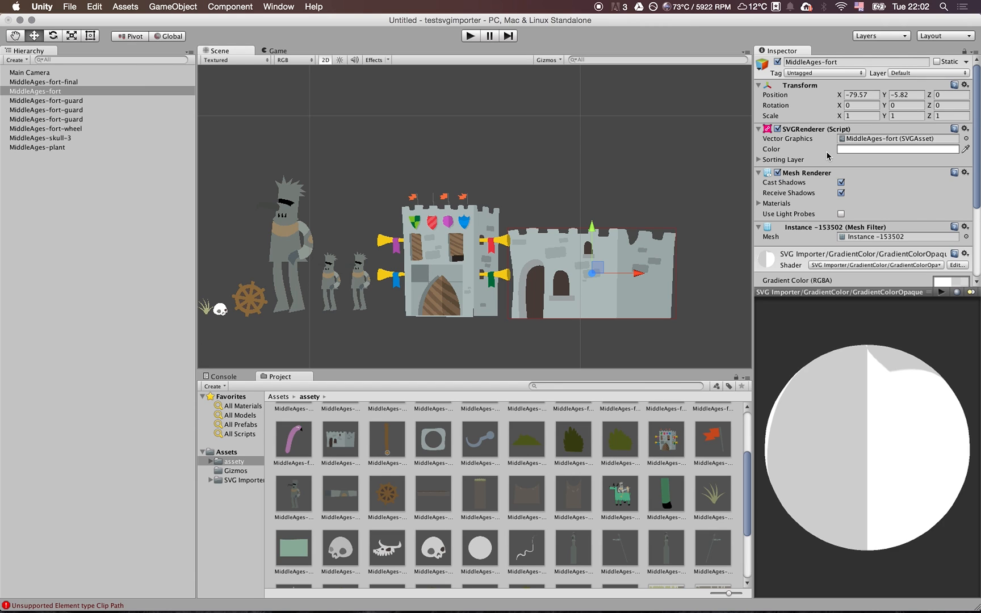
left_click_drag(825, 291, 830, 481)
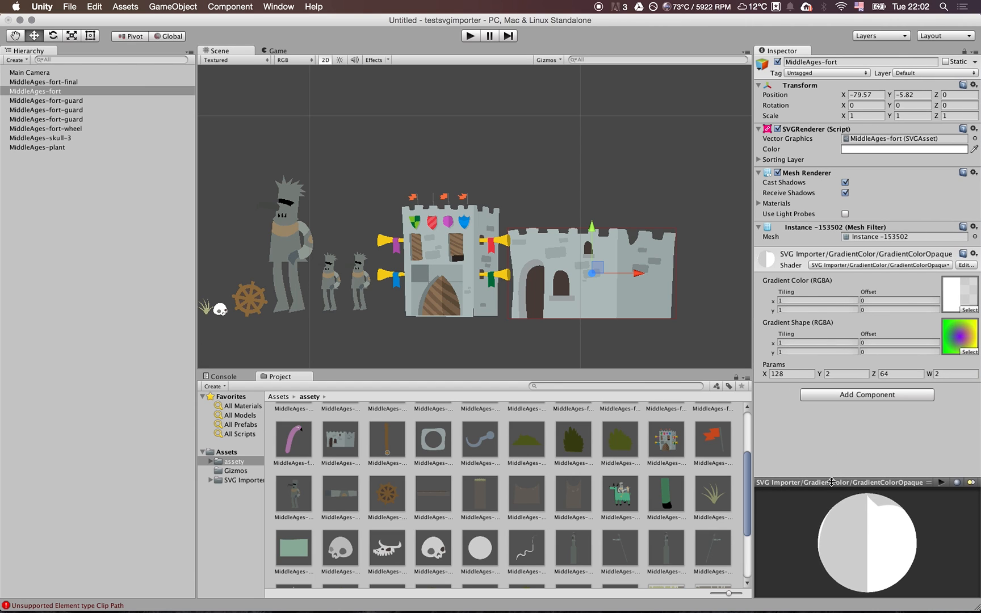
left_click(877, 150)
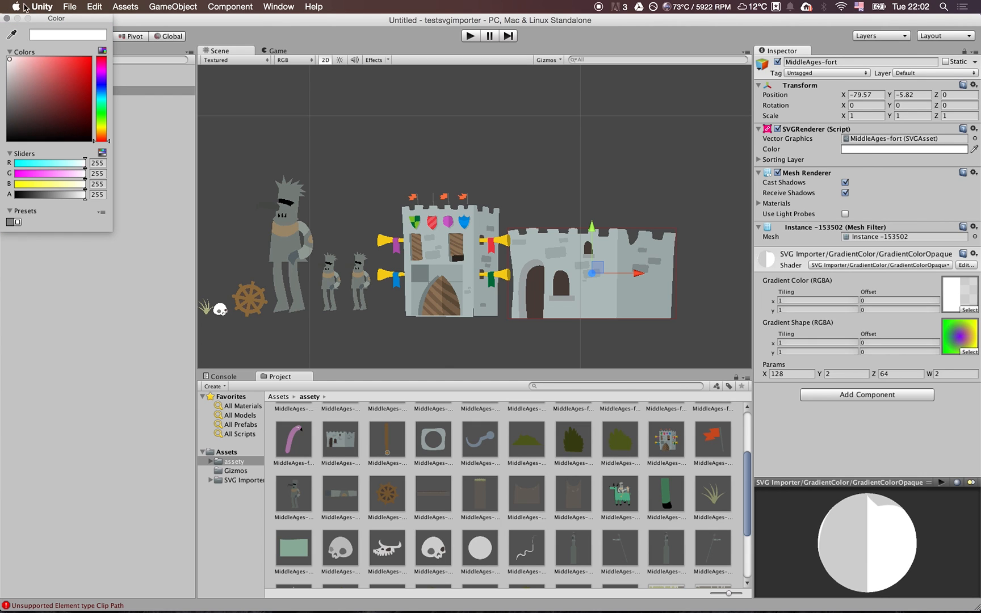
left_click_drag(43, 19, 832, 231)
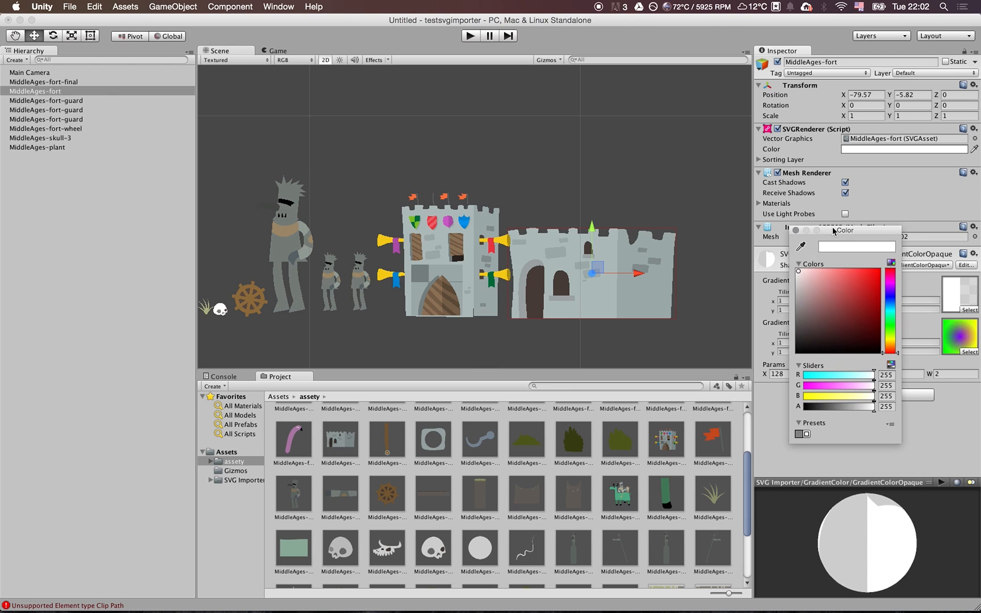
left_click_drag(799, 270, 888, 265)
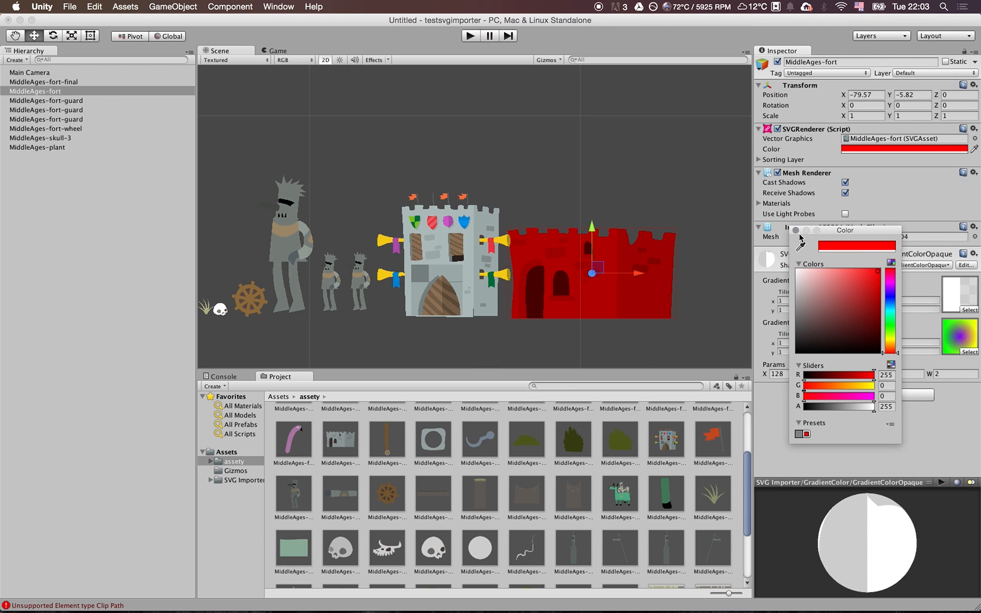
left_click(796, 231)
Set the SVGRenderer color of MiddleAges-fort-final to cyan (0, 223, 255)
left_click(434, 258)
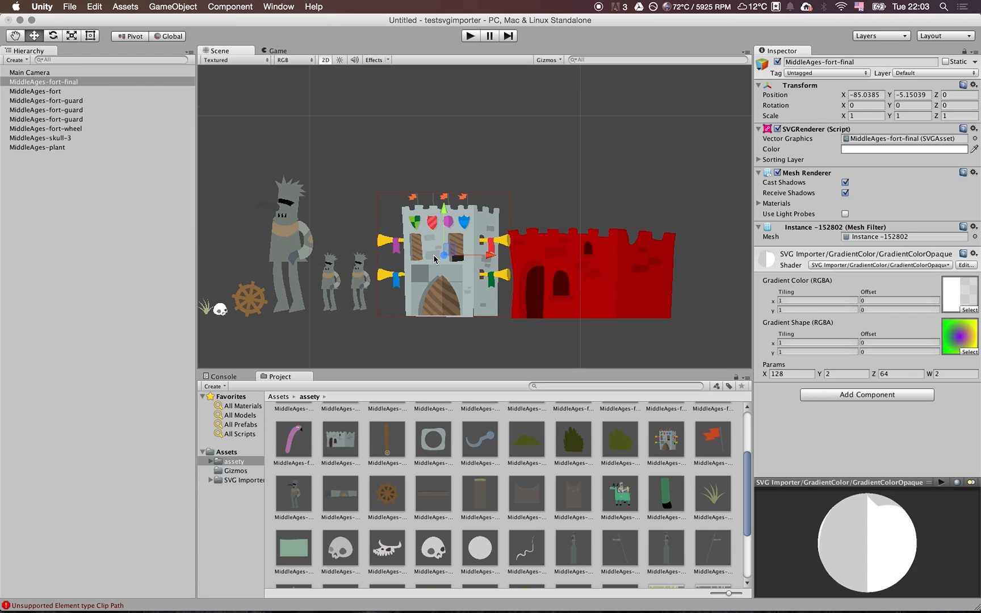
left_click(914, 150)
mouse_move(897, 306)
left_mouse_down()
mouse_move(883, 316)
mouse_move(893, 309)
left_mouse_up()
left_click(877, 272)
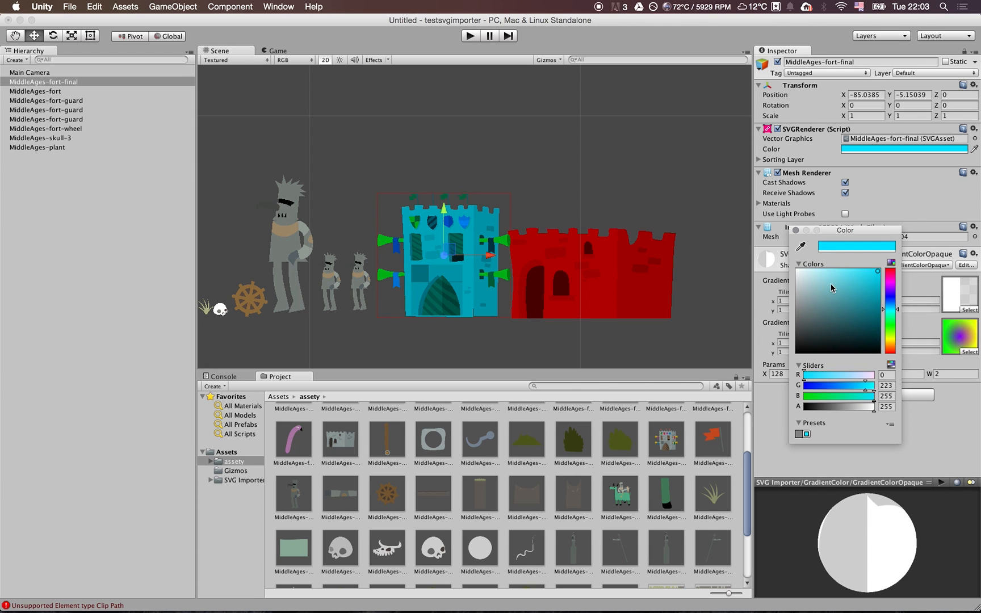
left_click(795, 230)
left_click(484, 172)
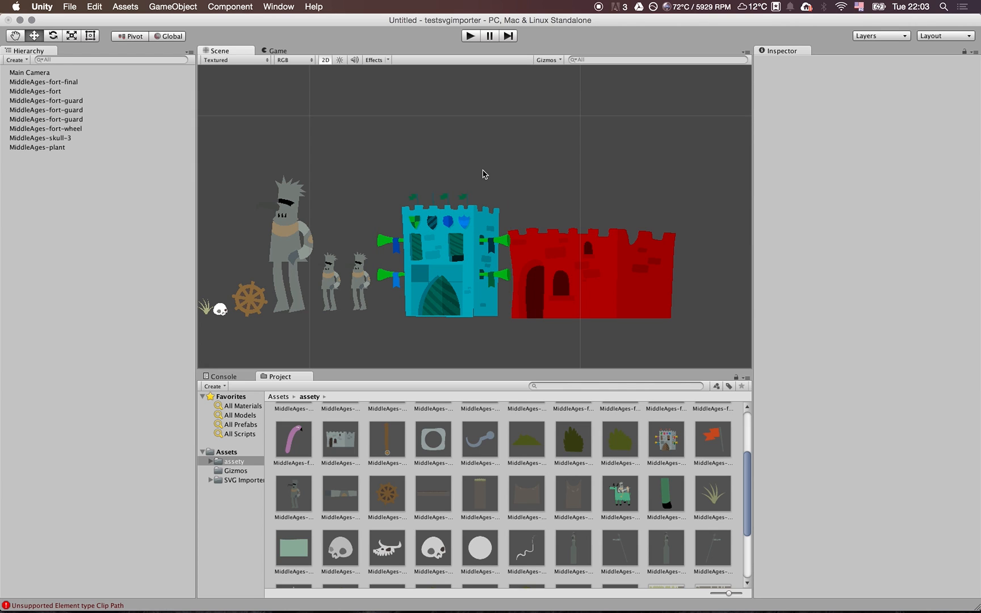
left_click(359, 280)
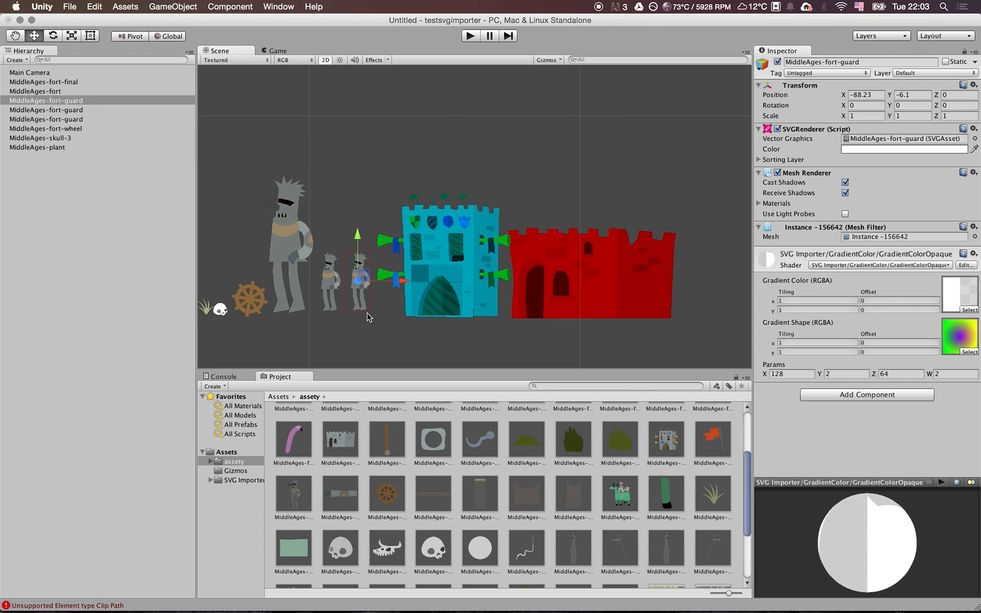
scroll(369, 317, "up", 10)
scroll(369, 317, "down", 10)
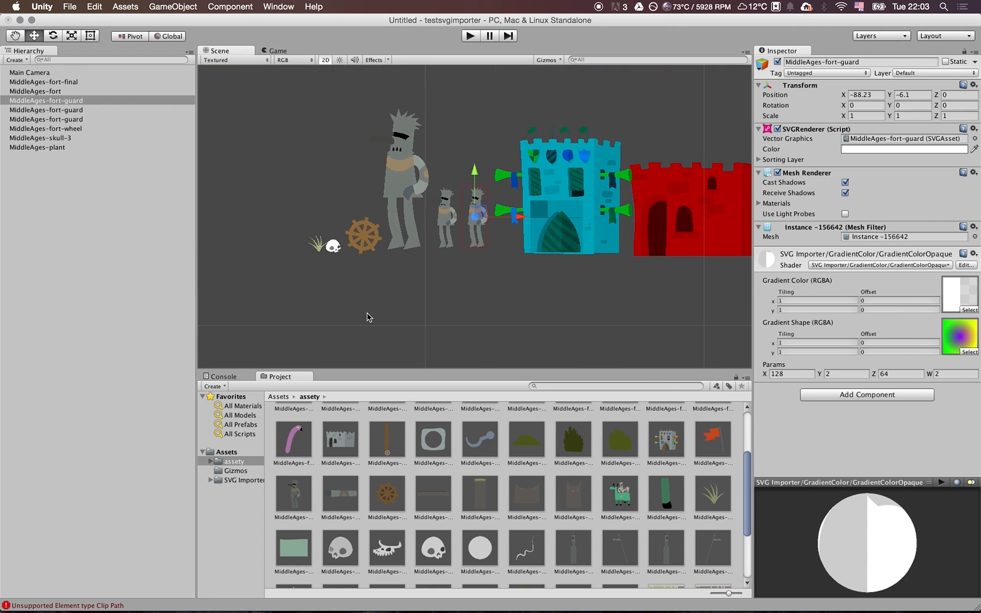
left_click(516, 104)
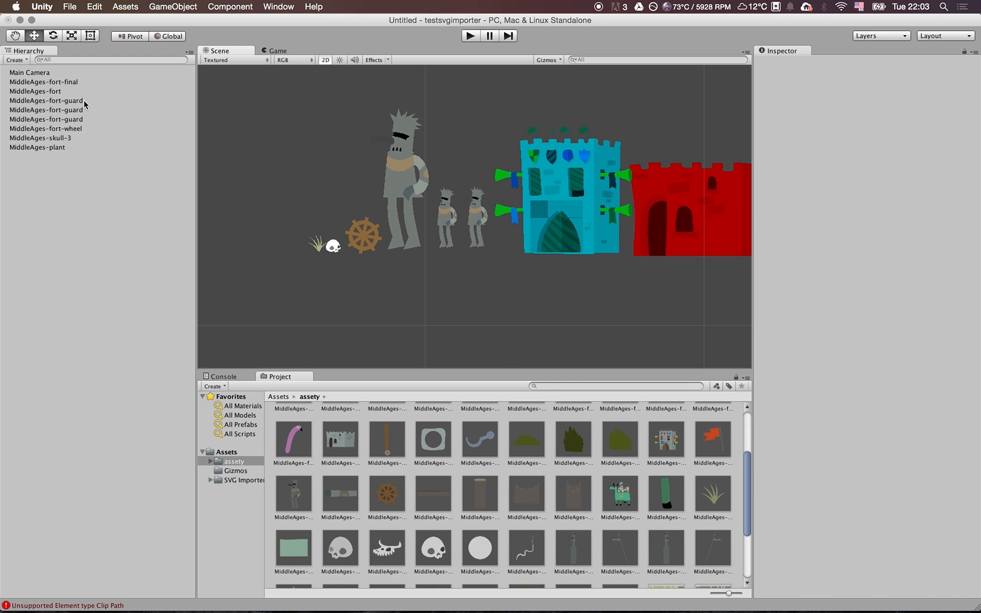
Locate the enlarged guard's source asset, MiddleAges-fort-guard, from its SVGRenderer and show the asset's import settings
left_click(412, 180)
key("f")
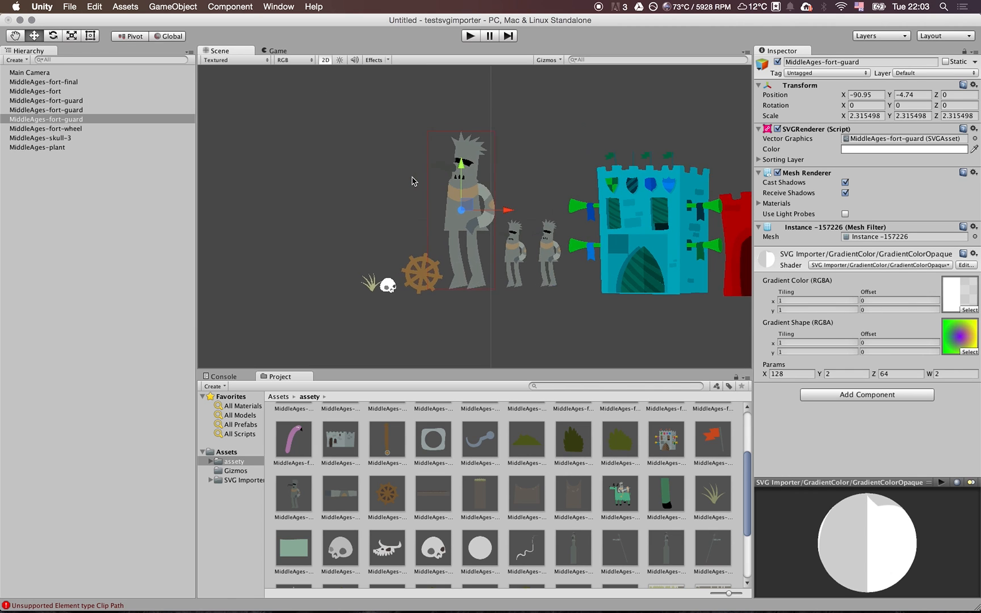
left_click(899, 138)
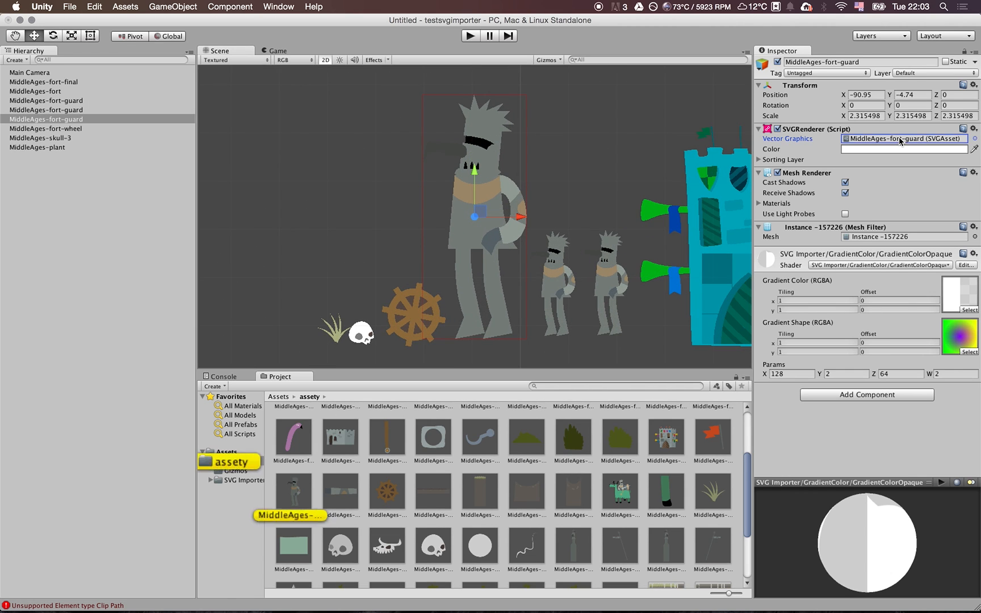
left_click(292, 491)
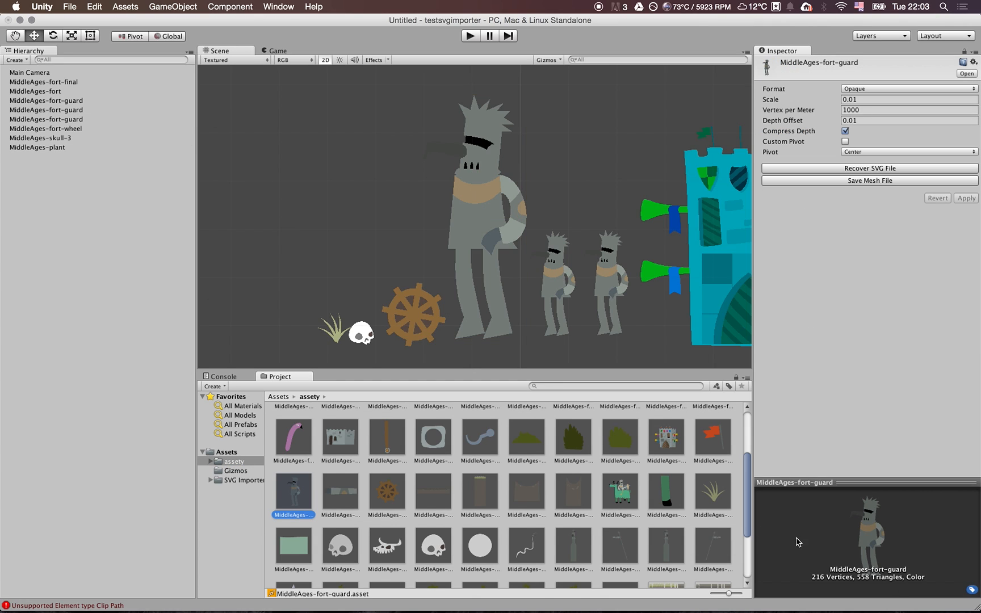
Enlarge the asset preview and the Scene view, framing the enlarged guard beside the cyan fort
left_click_drag(881, 482, 885, 432)
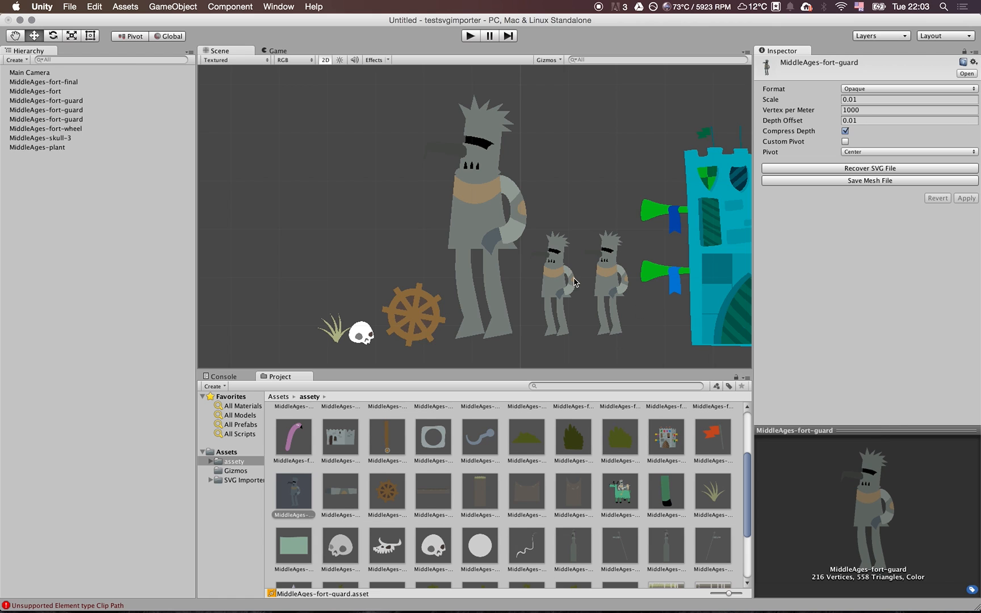
scroll(576, 283, "up", 5)
scroll(576, 283, "down", 5)
left_click_drag(530, 370, 525, 404)
scroll(420, 469, "down", 1)
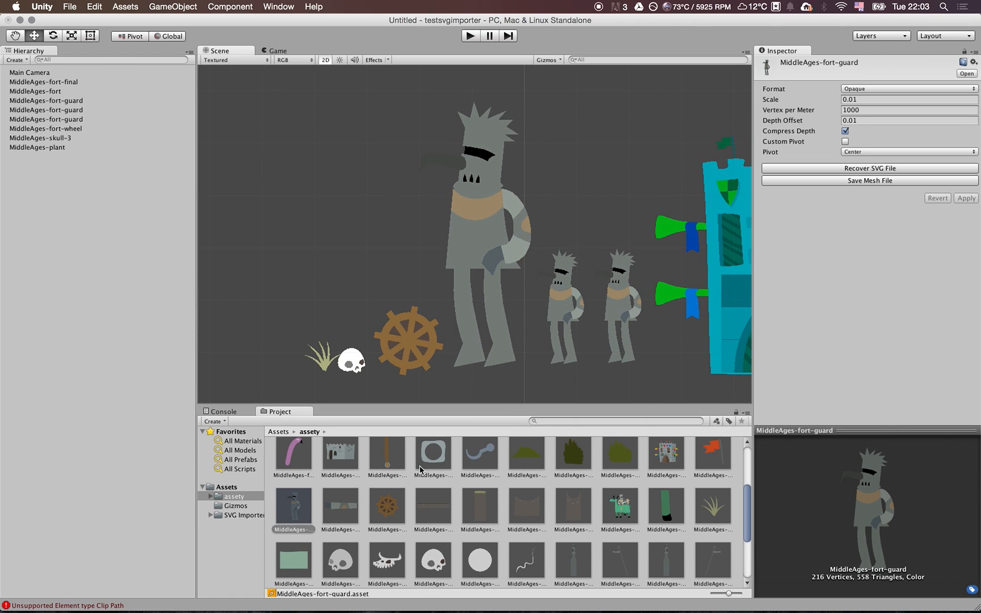
scroll(536, 248, "up", 2)
middle_click_drag(537, 249, 497, 247)
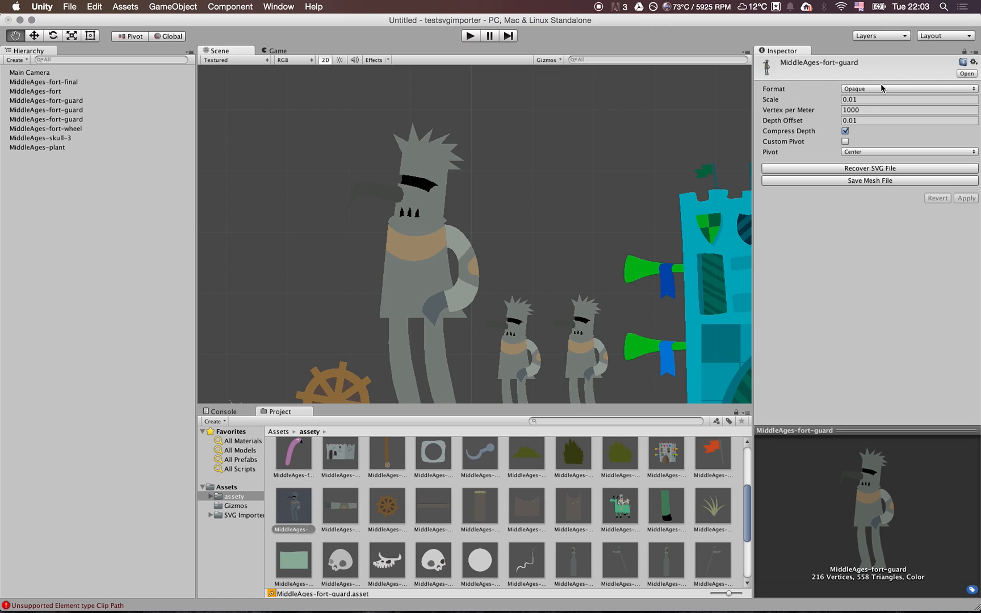
Examine the guard asset's Format options and its Scale and Vertex per Meter settings, including the Vertex per Meter description
left_click(867, 89)
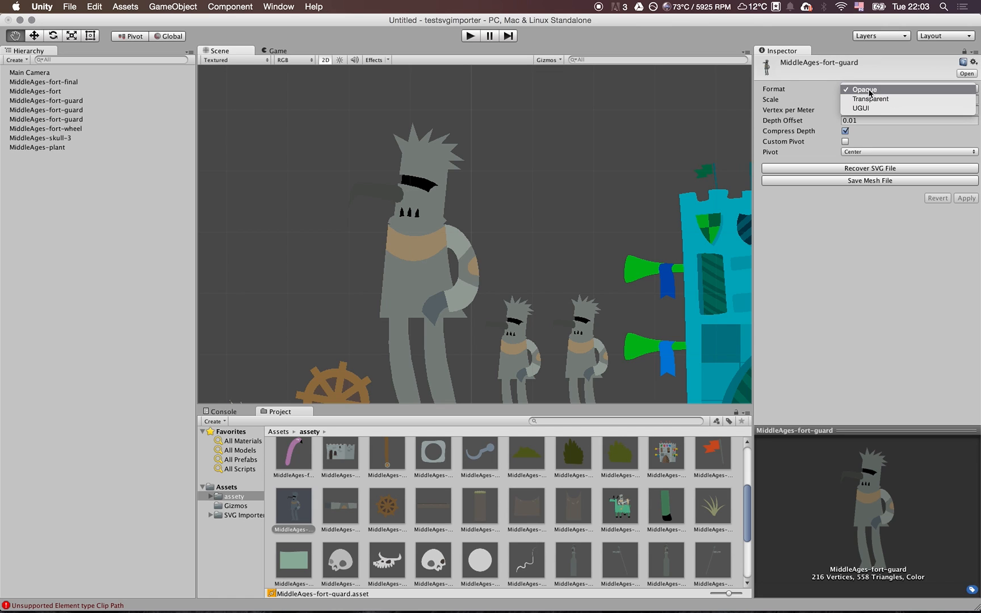
left_click(858, 216)
left_click(869, 89)
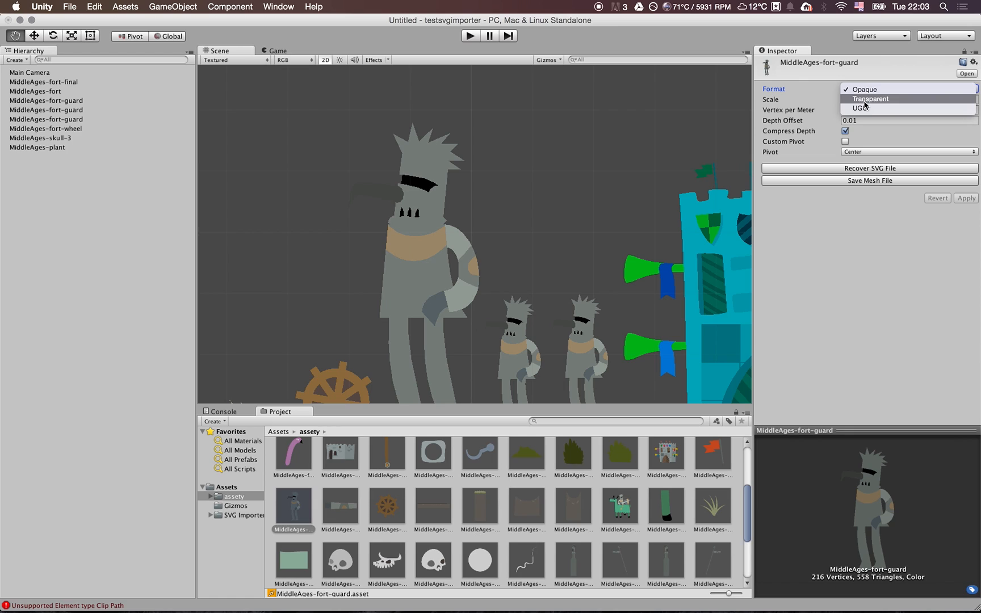
left_click(857, 243)
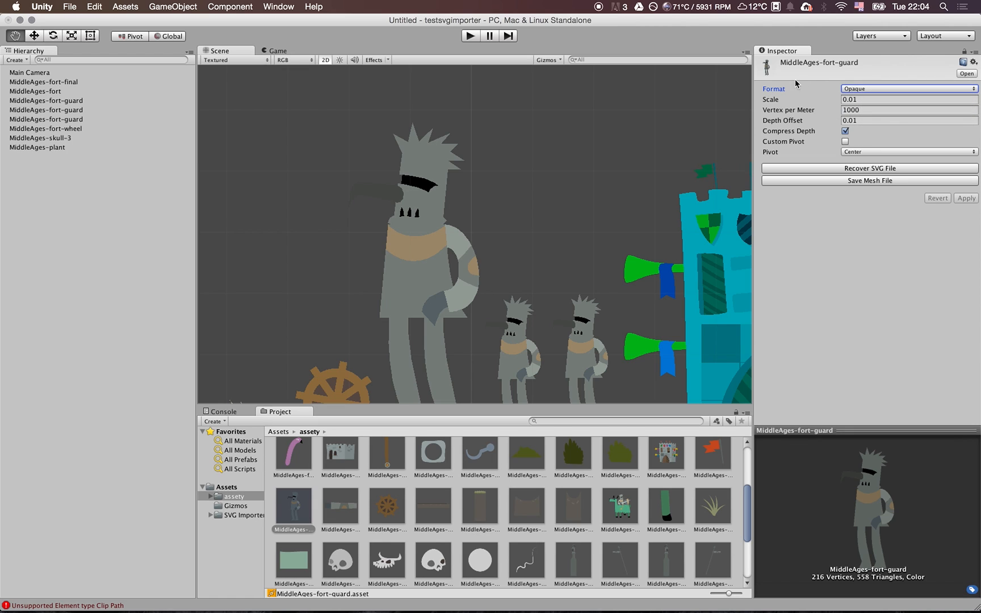
left_click(876, 100)
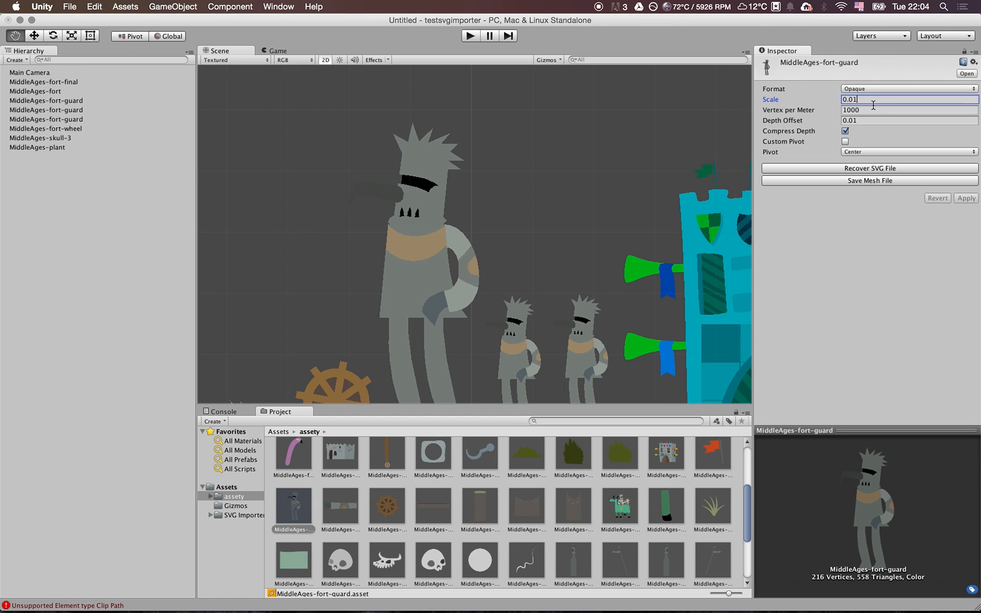
left_click(875, 110)
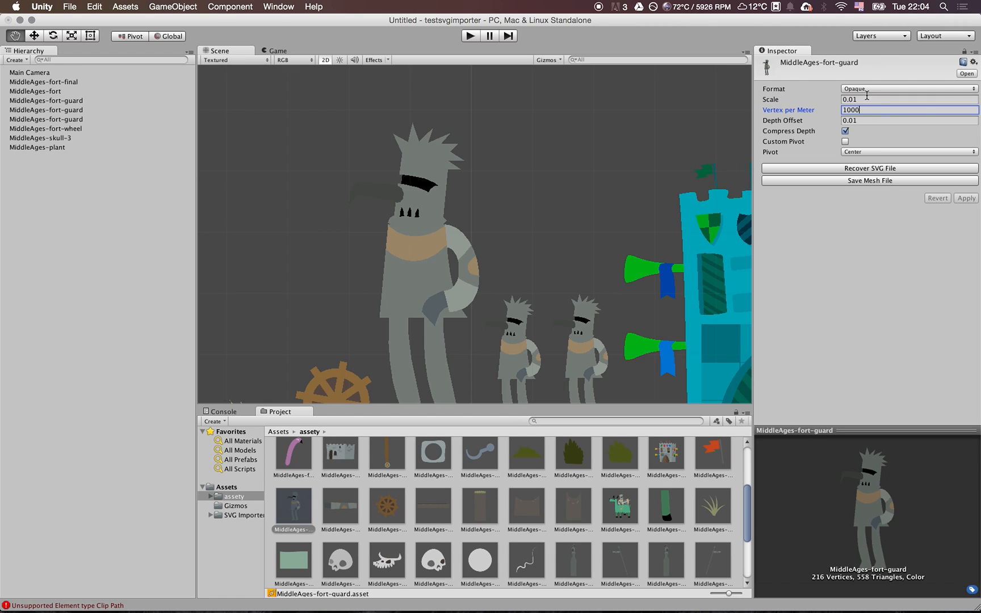
left_click(870, 100)
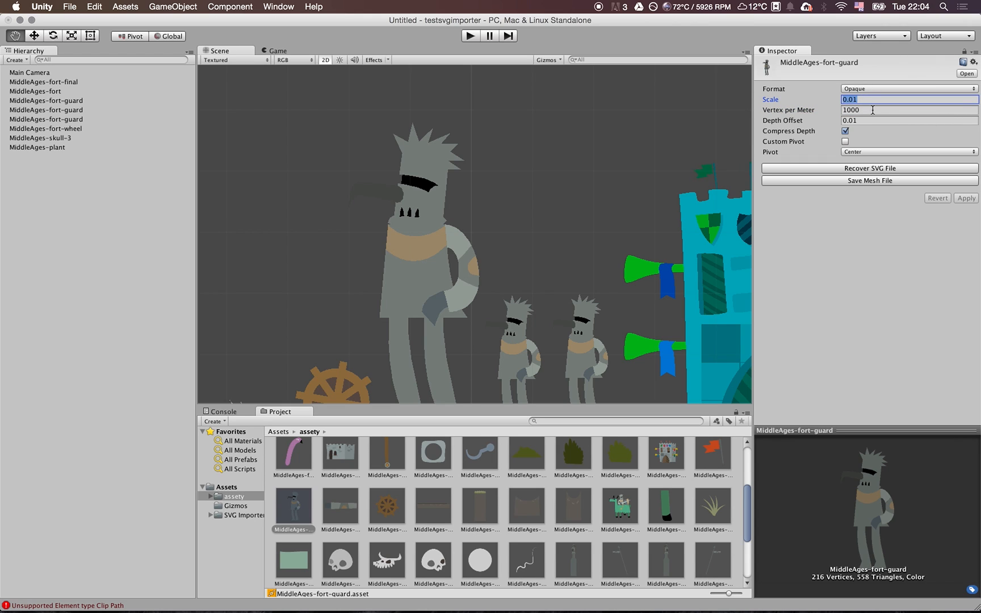
left_click(873, 110)
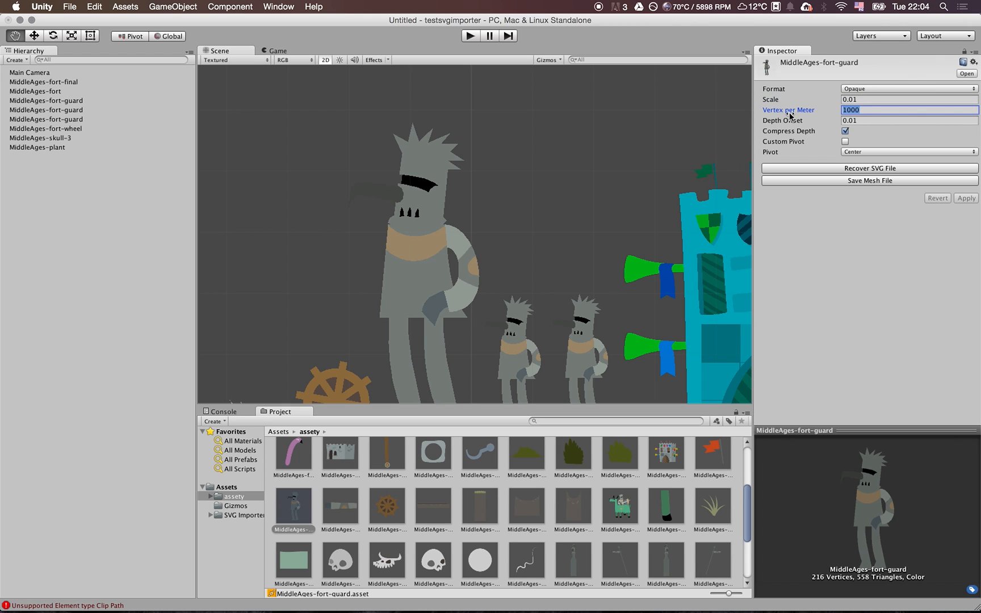
left_click(875, 109)
double_click(876, 110)
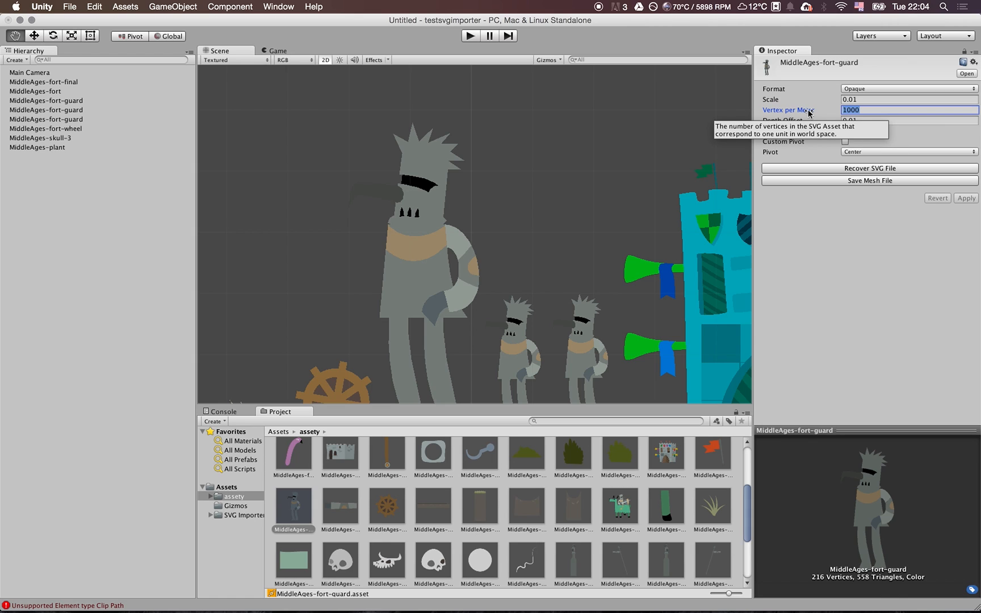
Set the guard asset's Vertex per Meter to 100, apply it and inspect the enlarged guard up close
left_click(864, 109)
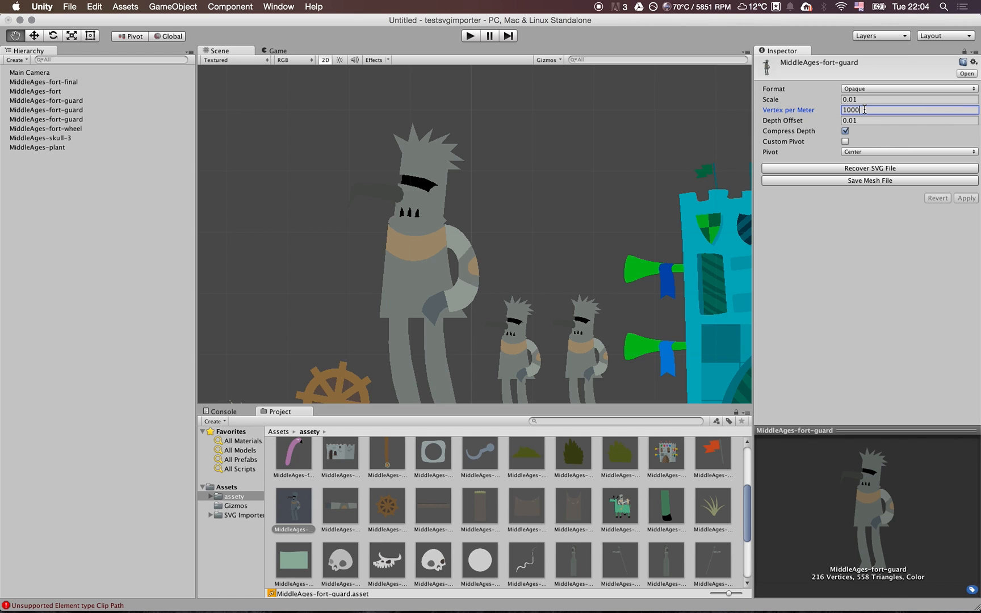
key("BackSpace")
left_click(965, 198)
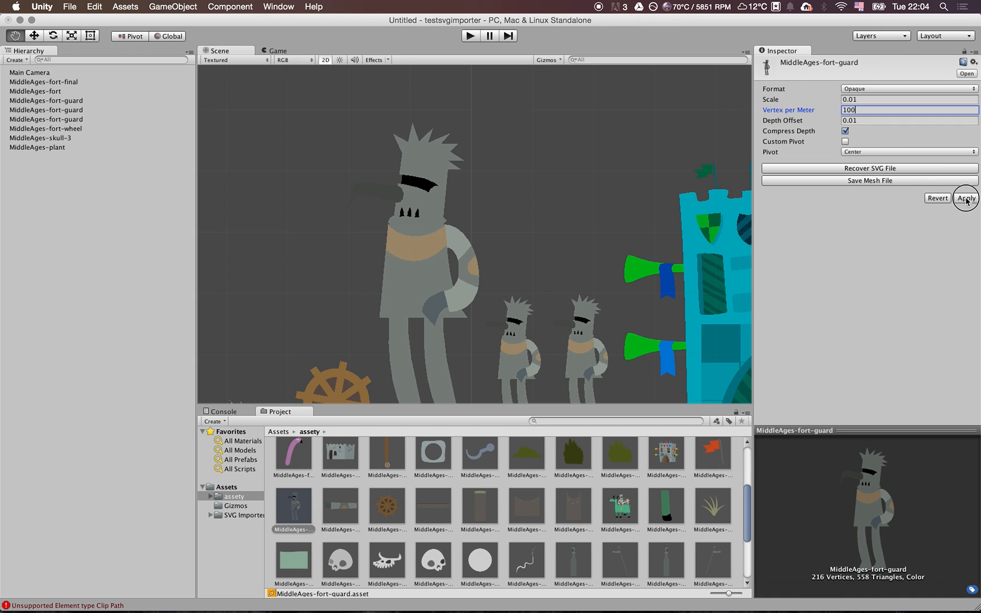
scroll(419, 274, "up", 3)
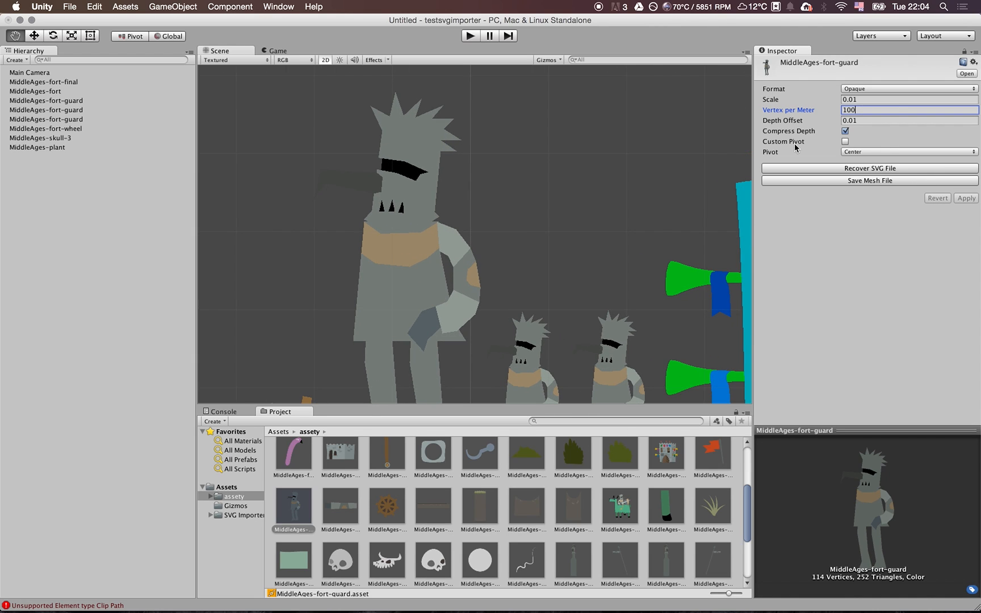
Reduce the guard asset's Vertex per Meter to 10, apply it and inspect the guards in the scene
key("BackSpace")
left_click(967, 199)
scroll(490, 208, "down", 3)
left_click_drag(493, 241, 502, 219)
scroll(502, 220, "up", 2)
Raise the guard asset's Vertex per Meter to 100 and apply the change
left_click(862, 106)
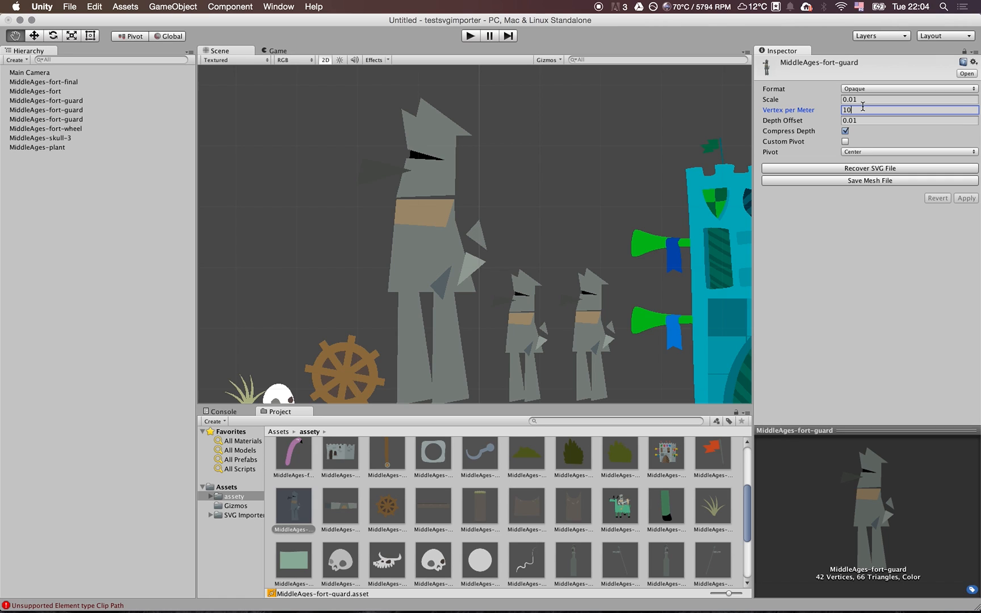
type("0")
left_click(968, 198)
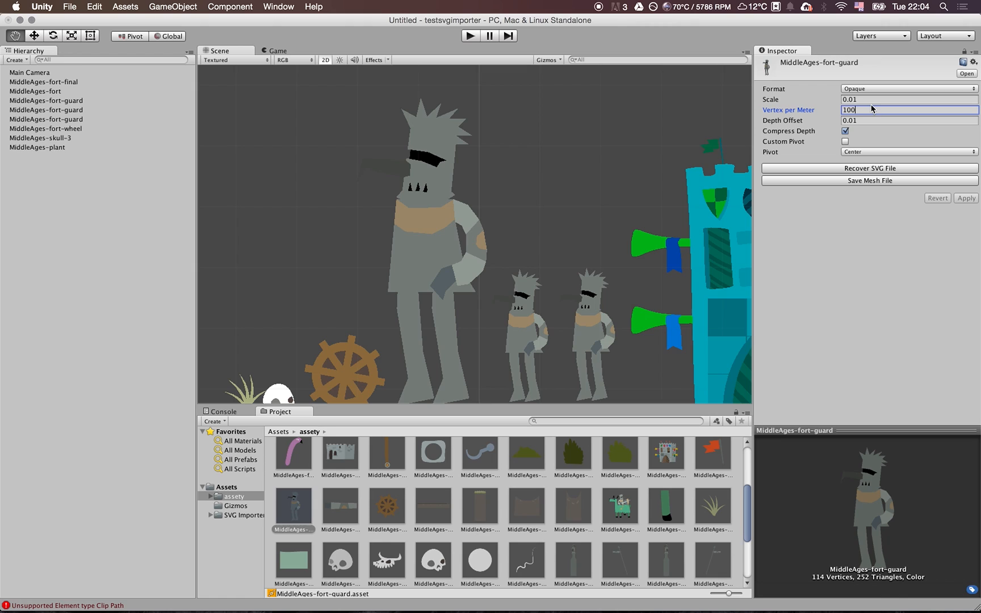
Set the guard asset's Vertex per Meter to 1000, apply it and compare the guards' shapes in the scene
type("0")
left_click(965, 200)
scroll(462, 254, "up", 3)
scroll(463, 254, "down", 5)
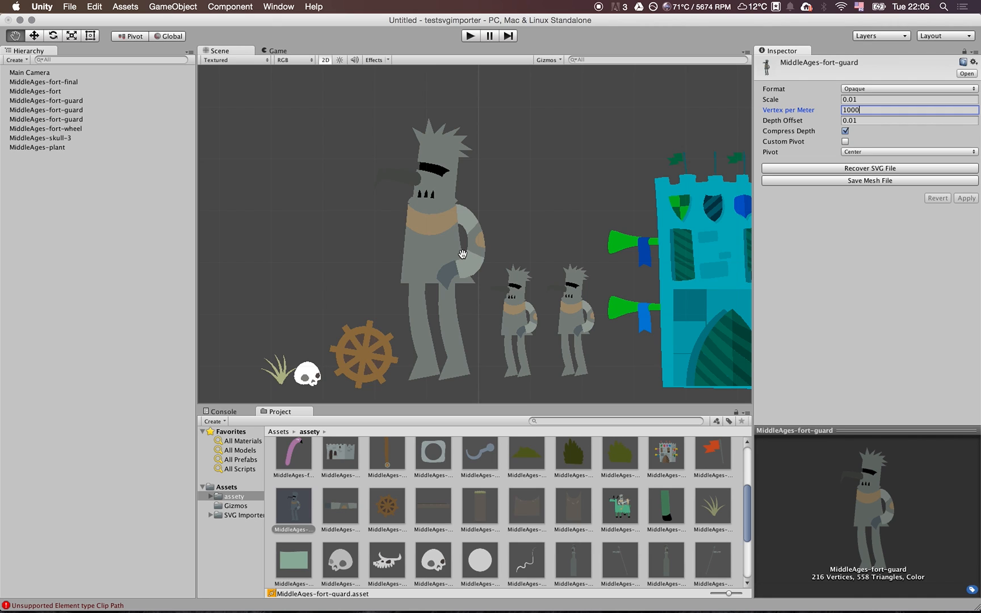
scroll(463, 254, "down", 2)
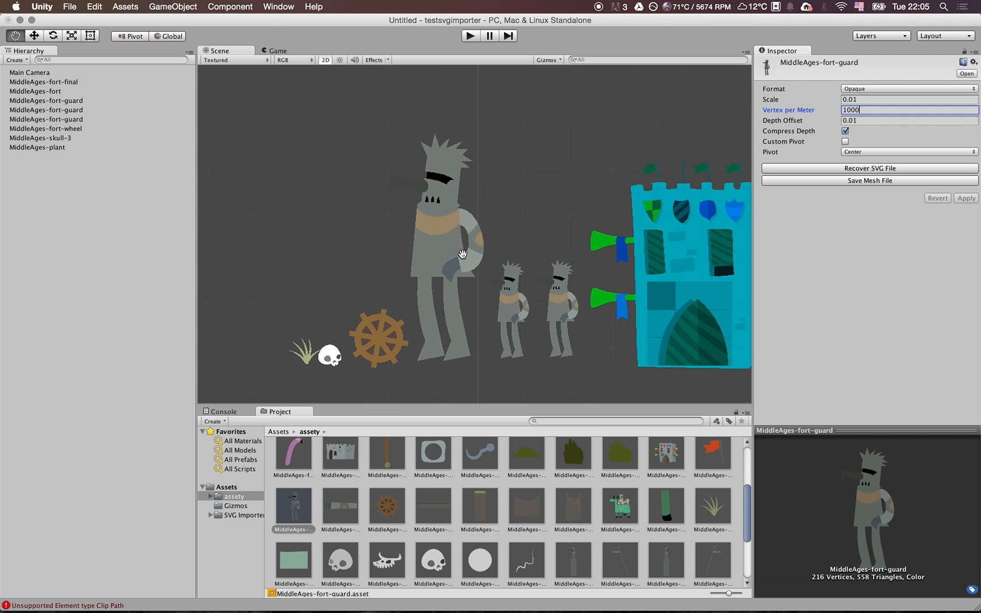
scroll(469, 231, "up", 2)
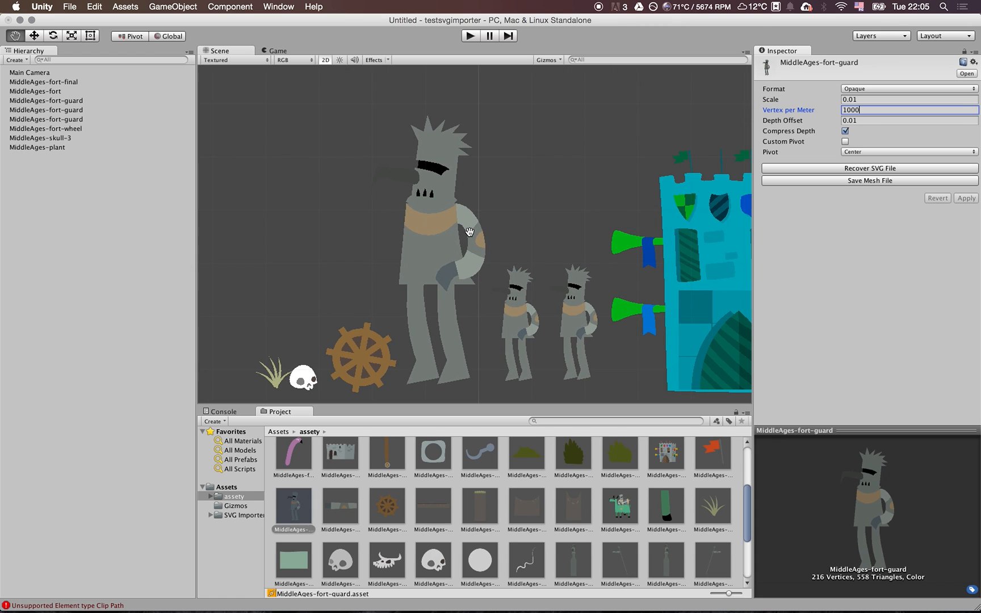
Increase the guard asset's Vertex per Meter to 10000, apply it and inspect the enlarged guard's curves up close
double_click(884, 111)
left_click(884, 111)
type("0")
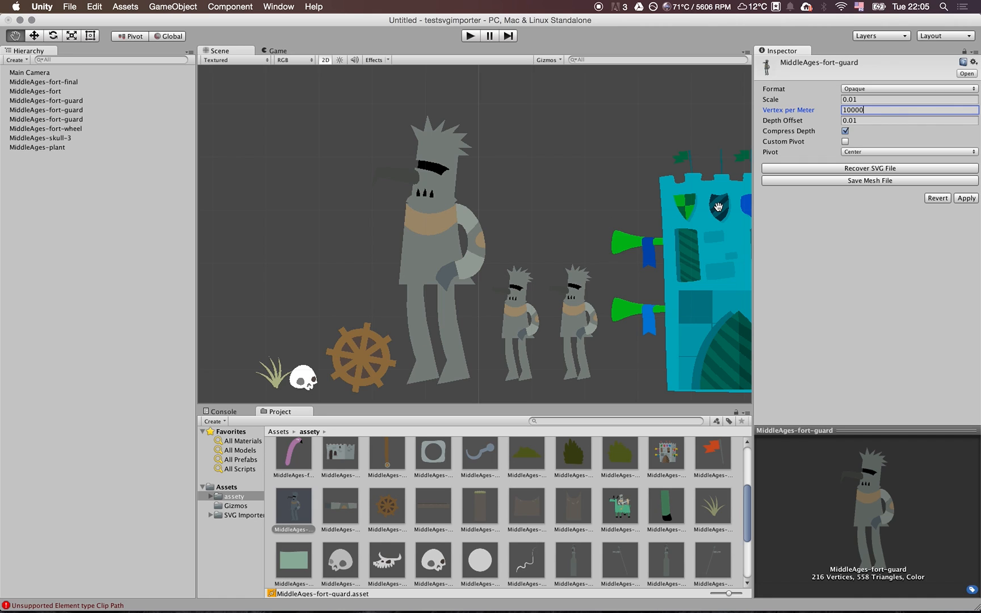
left_click(966, 199)
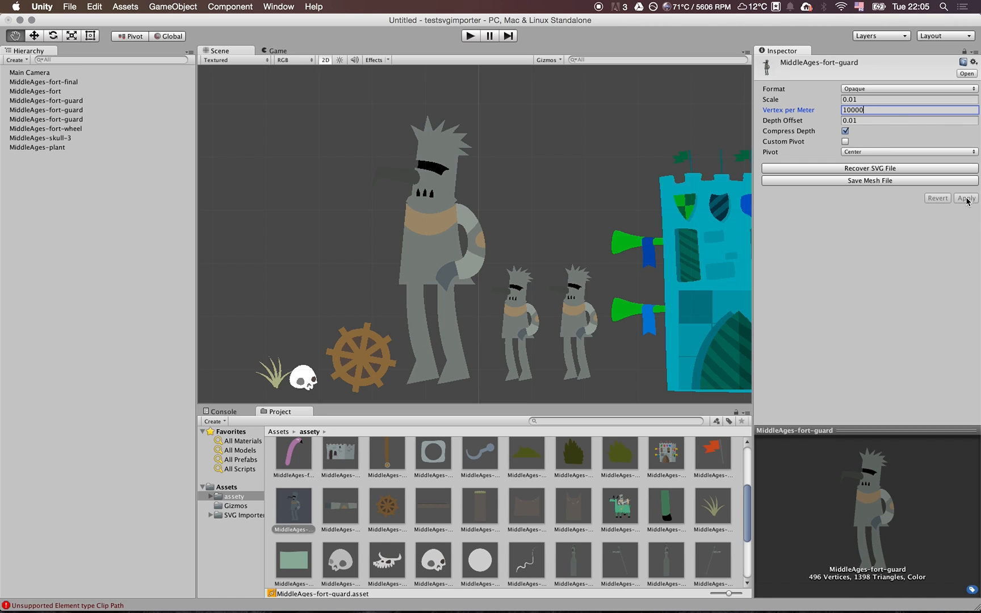
scroll(444, 287, "up", 5)
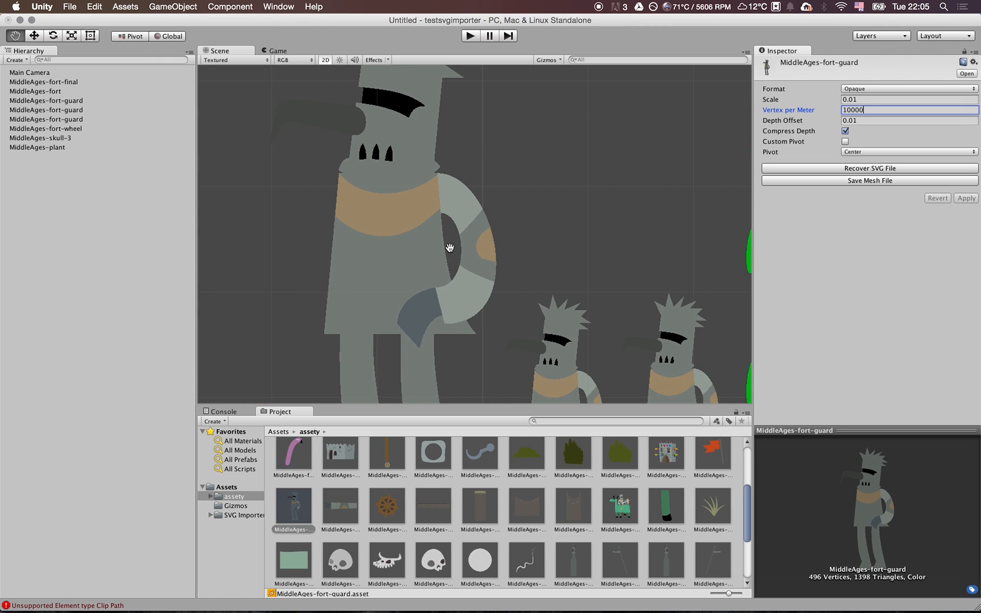
scroll(488, 307, "up", 3)
scroll(488, 307, "down", 1)
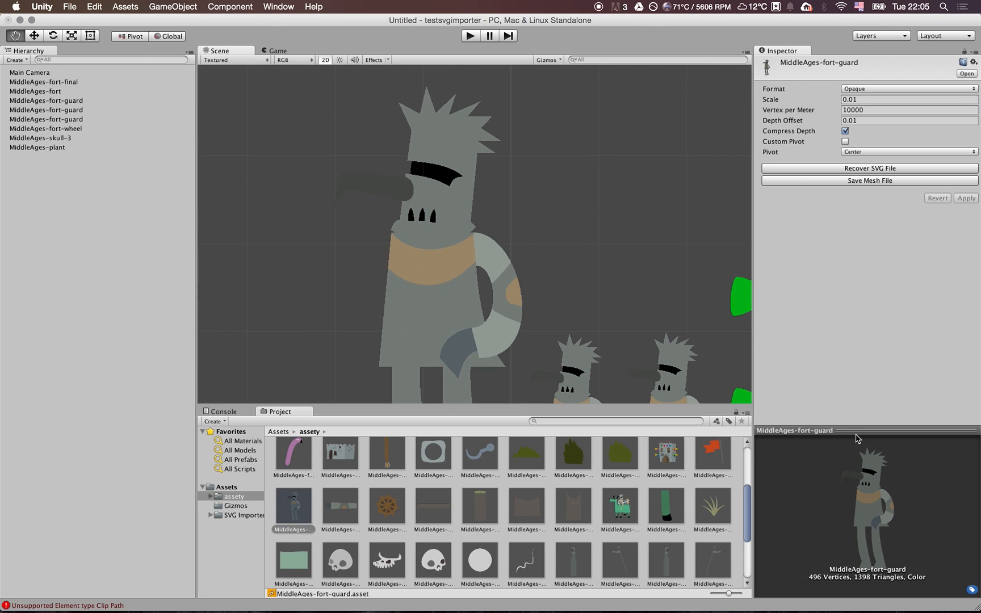
Enlarge the asset preview further, then restore the guard asset's Vertex per Meter to 1000 and apply it
left_click_drag(858, 430, 865, 354)
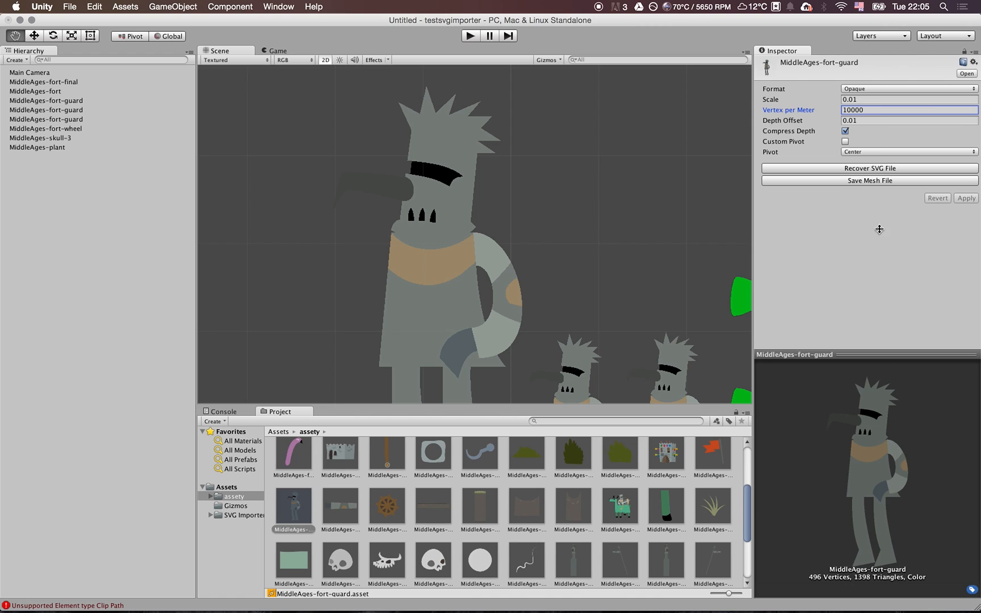
left_click(884, 111)
type("1000")
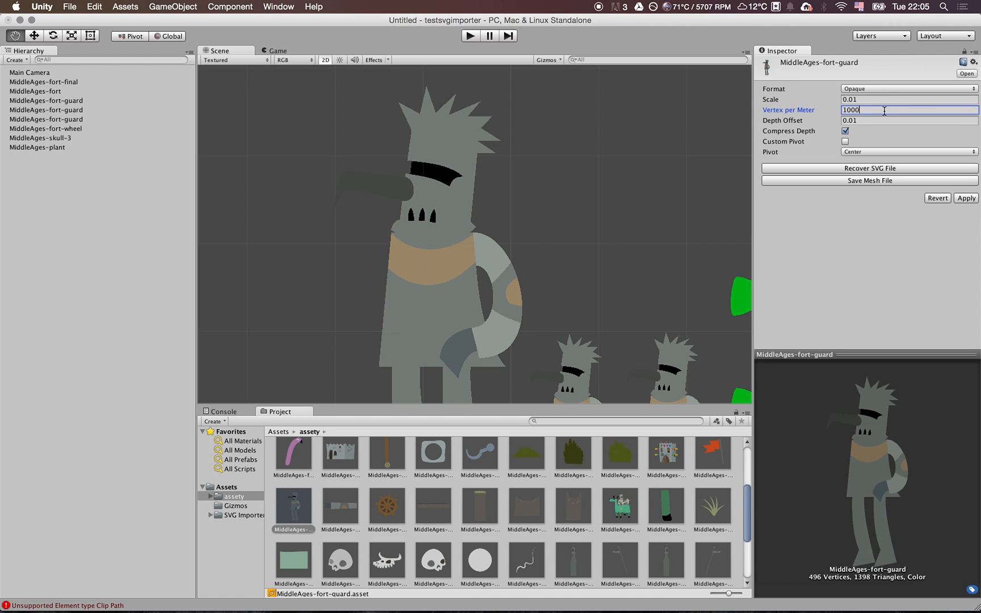
left_click(966, 198)
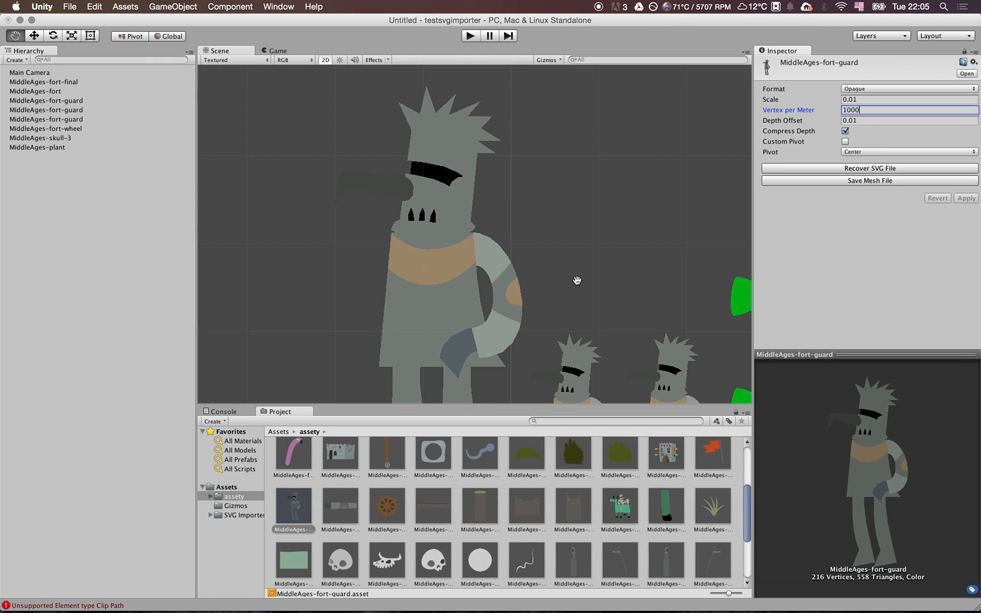
scroll(576, 280, "down", 3)
left_click_drag(574, 305, 556, 238)
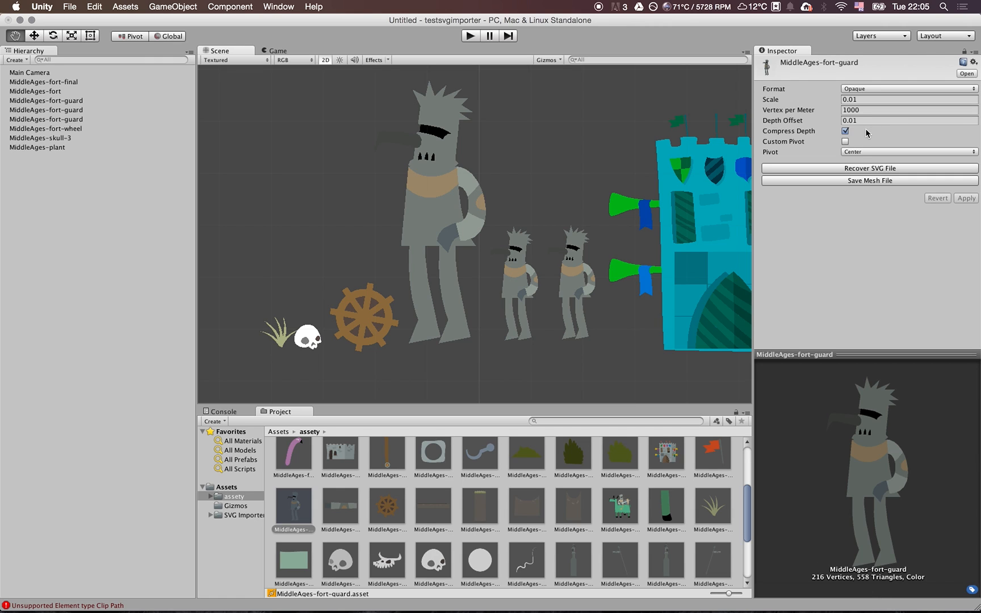
Check the enlarged guard's pivot with the Move tool, then set its source asset's Pivot to Top left and apply it
left_click_drag(474, 190, 436, 217)
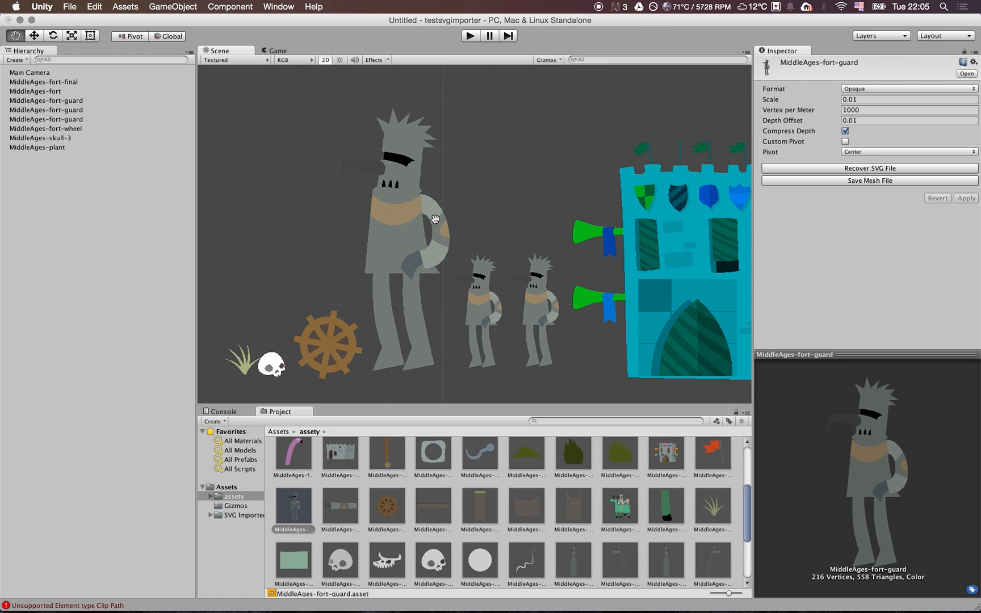
key("w")
left_click(395, 220)
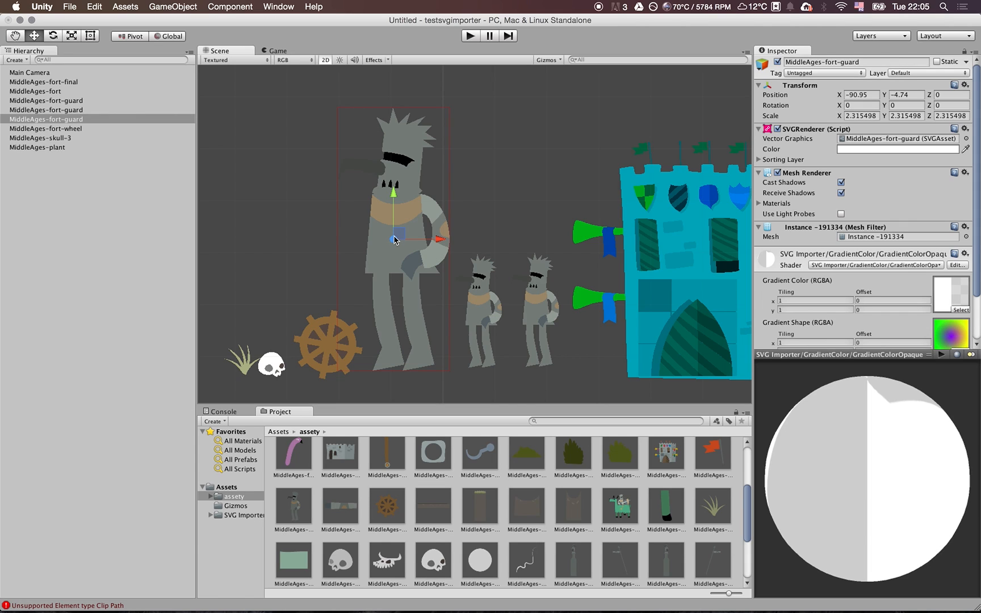
left_click(894, 139)
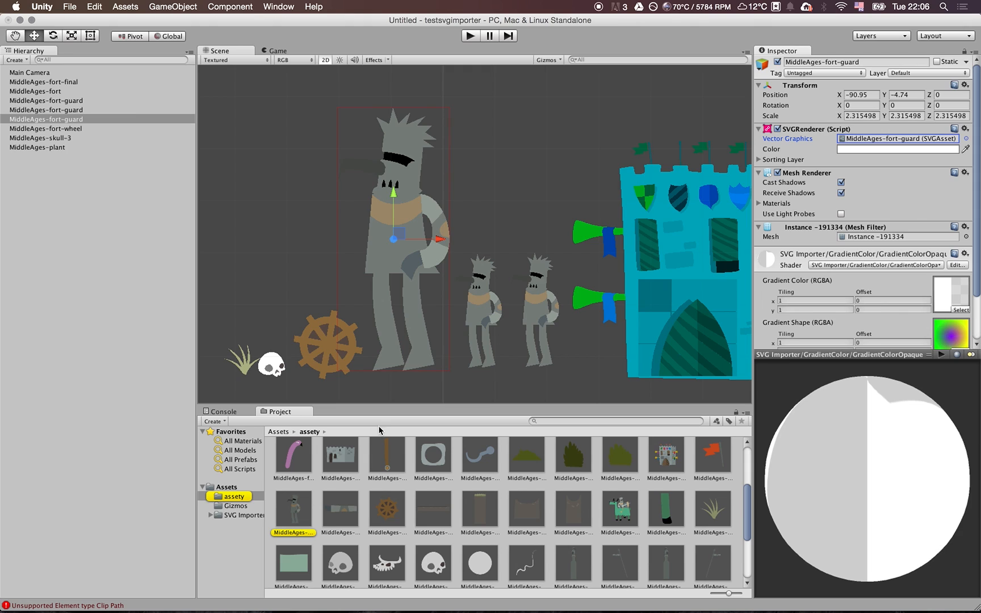
left_click(301, 513)
left_click(854, 152)
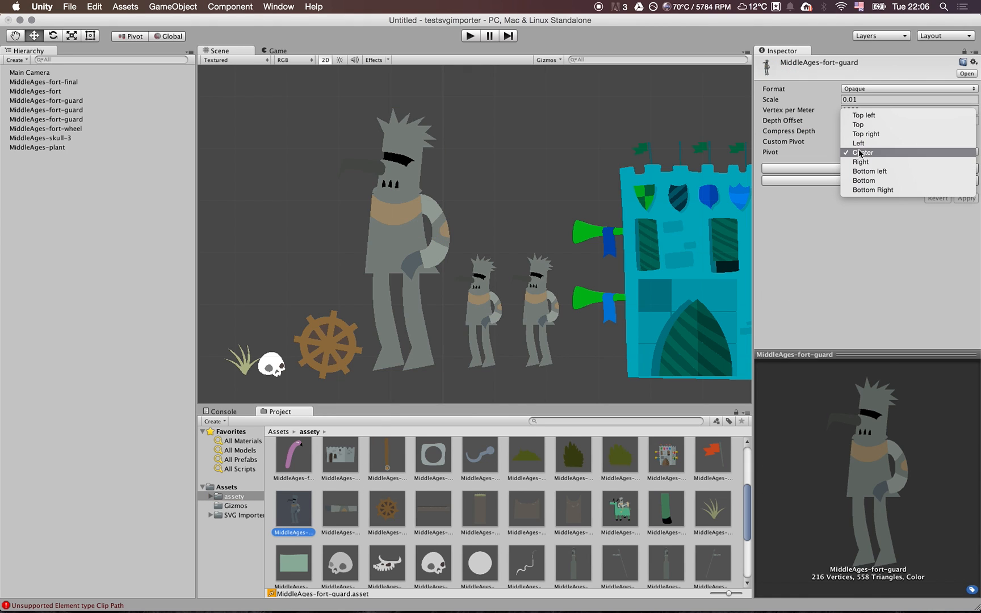
left_click(864, 116)
left_click(963, 199)
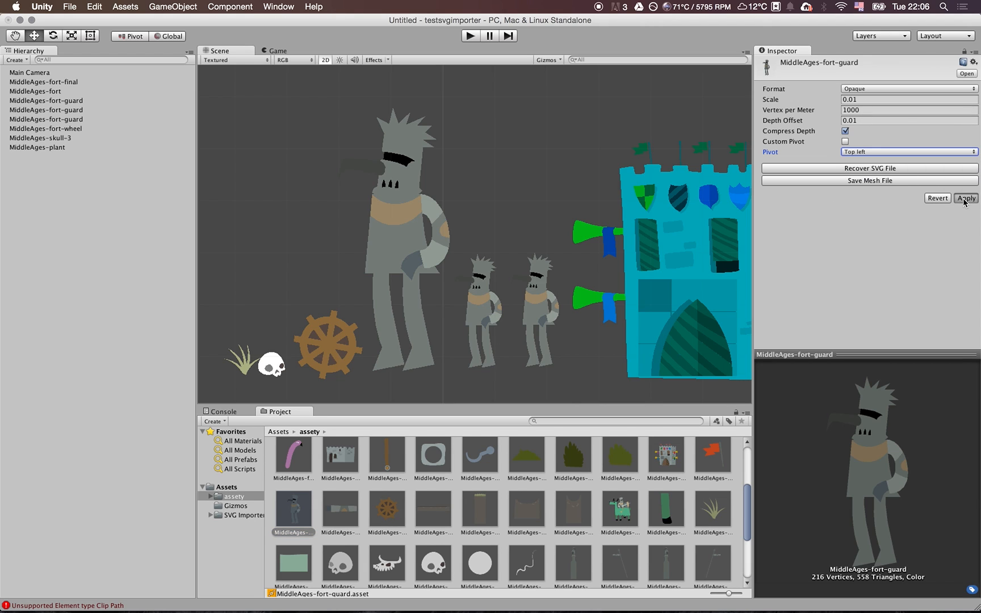
Check the enlarged guard's pivot in the scene, then set its source asset's Pivot to Bottom Right and apply it
left_click(461, 299)
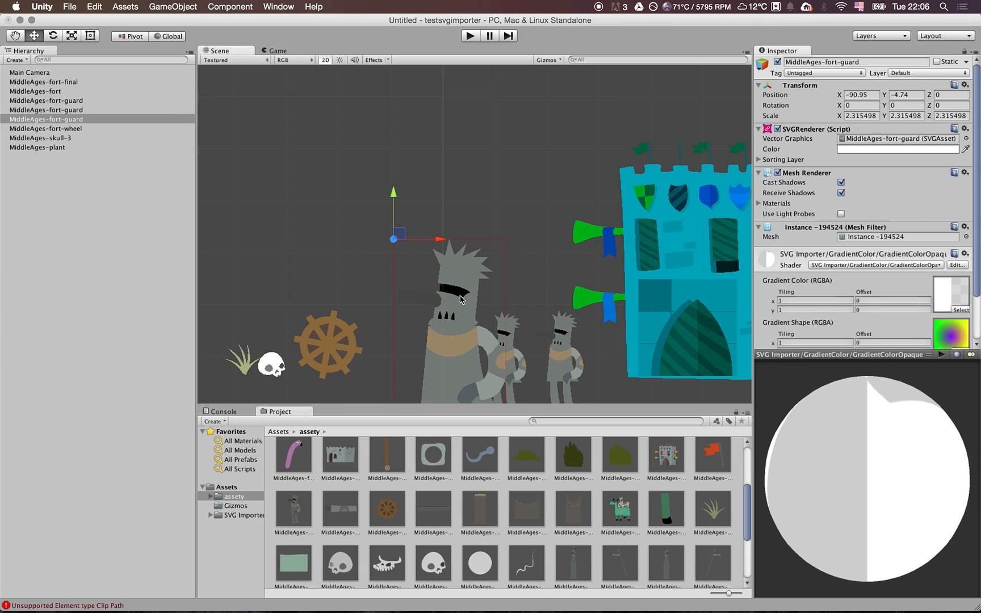
key("f")
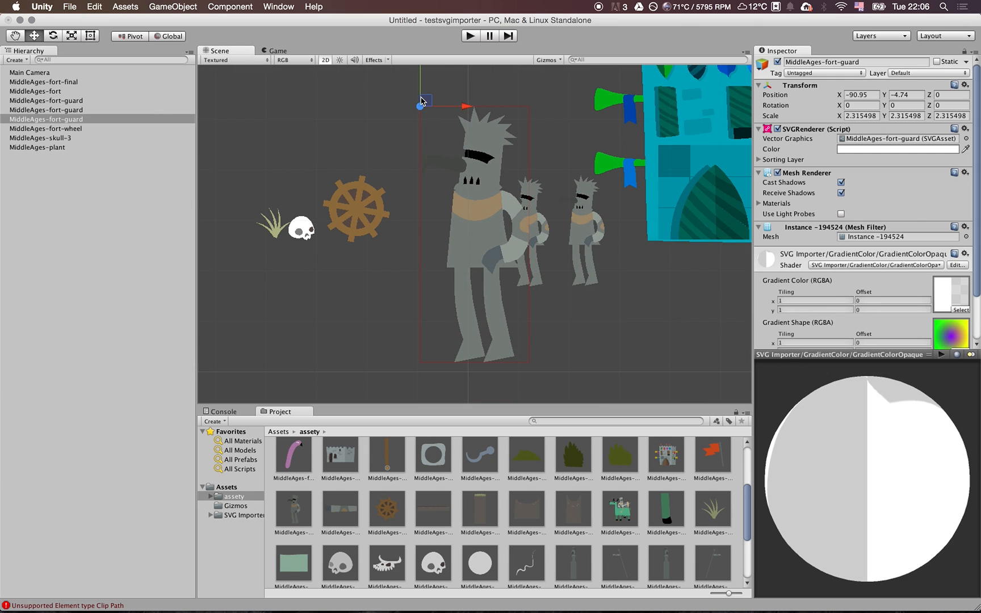
left_click(877, 139)
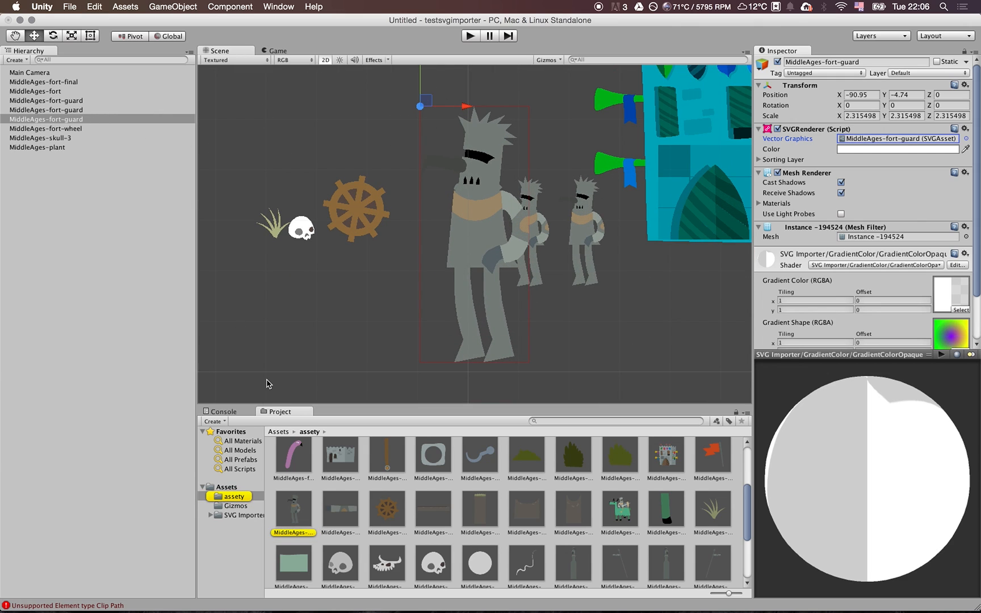
left_click(299, 509)
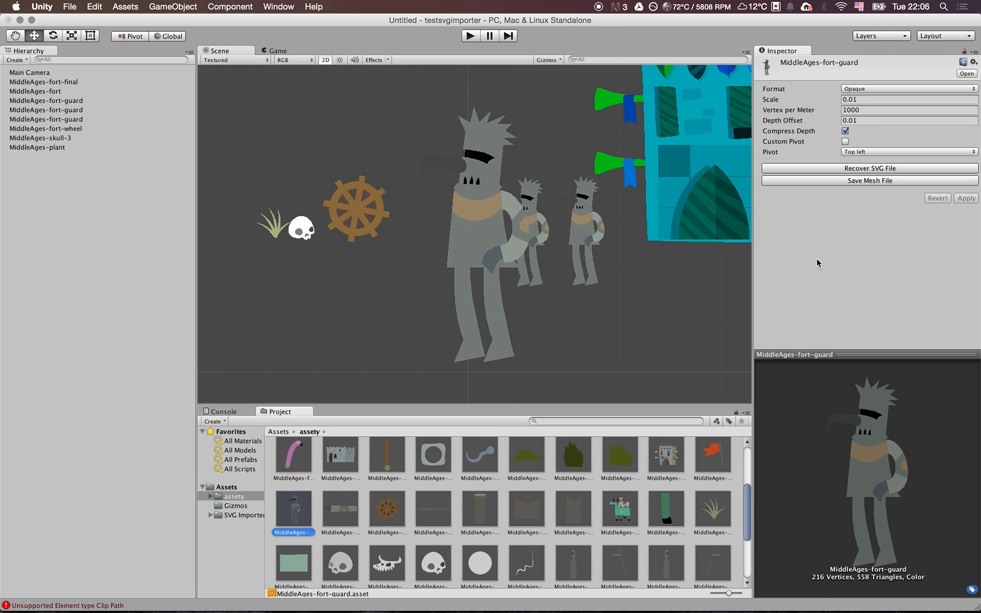
left_click(874, 151)
left_click(806, 227)
left_click(965, 199)
Compare the pivot positions of the two small guards and the enlarged guard with the Move tool
middle_click_drag(449, 175, 448, 299)
key("w")
scroll(484, 230, "down", 2)
left_click(484, 230)
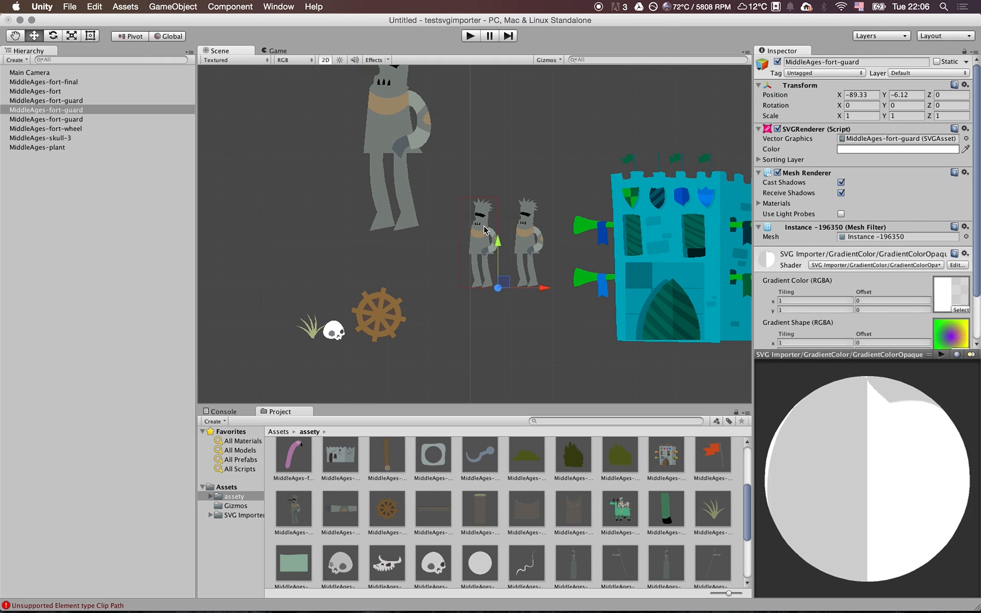
left_click(527, 233)
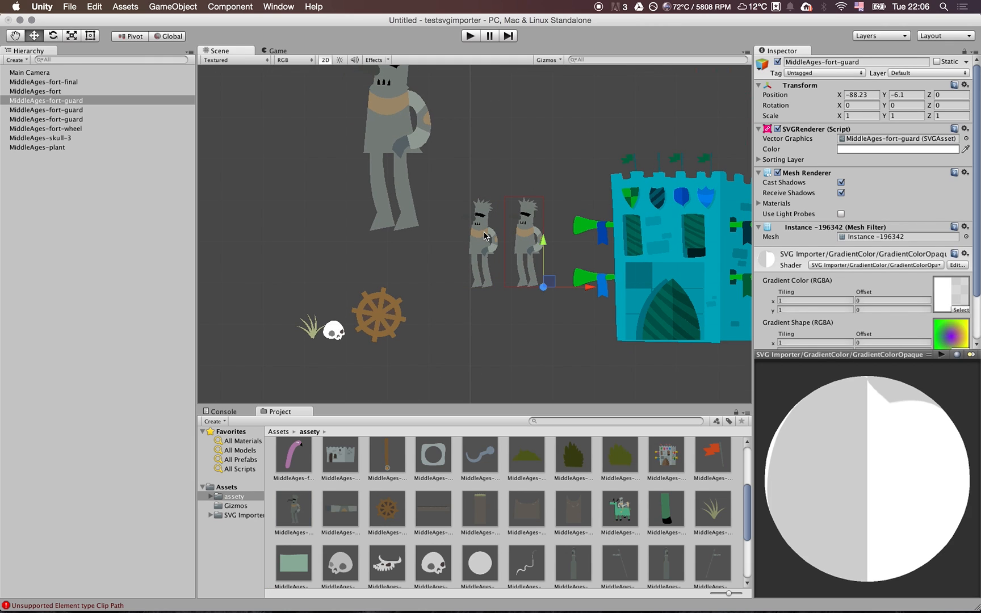
left_click(485, 236)
left_click(526, 228)
left_click(485, 219)
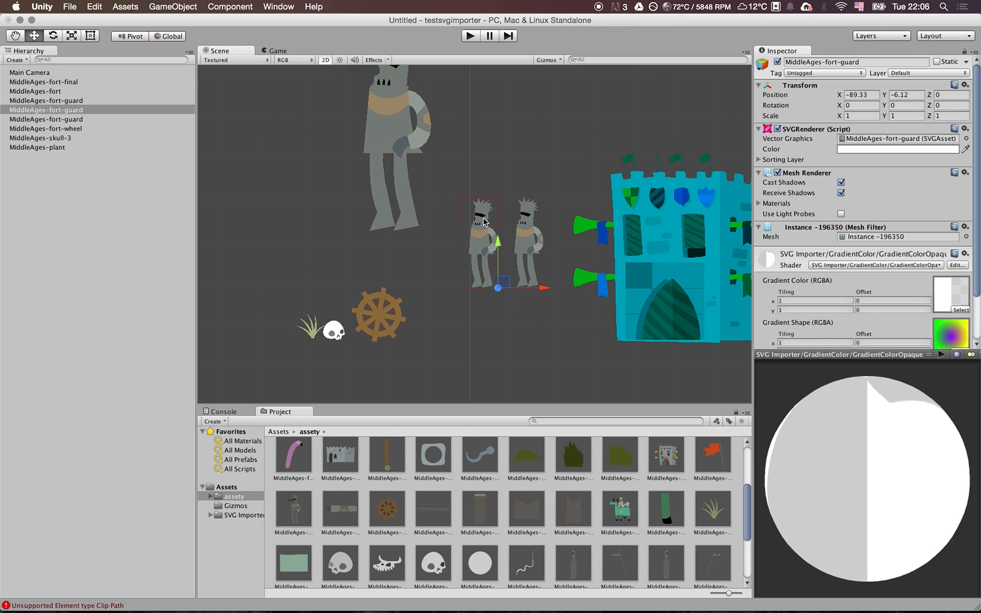
left_click(394, 125)
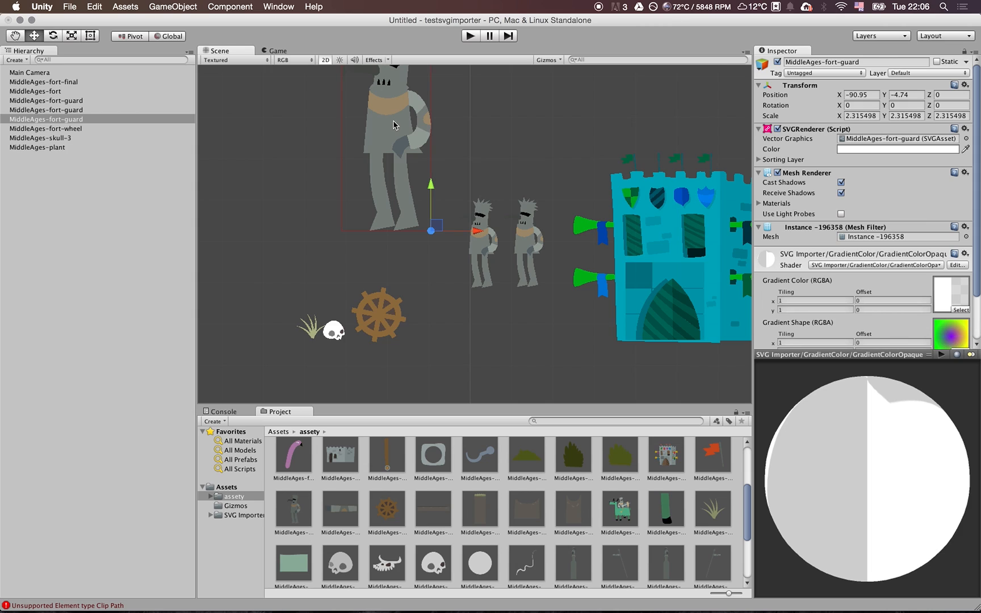
Set the guard asset's Pivot to Center and apply it
left_click(299, 514)
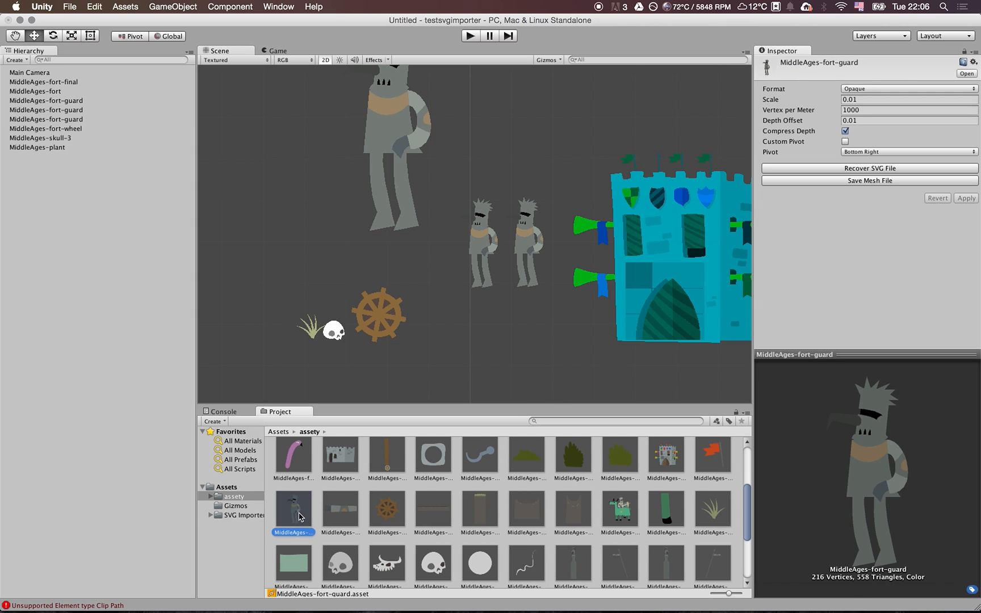
left_click(873, 117)
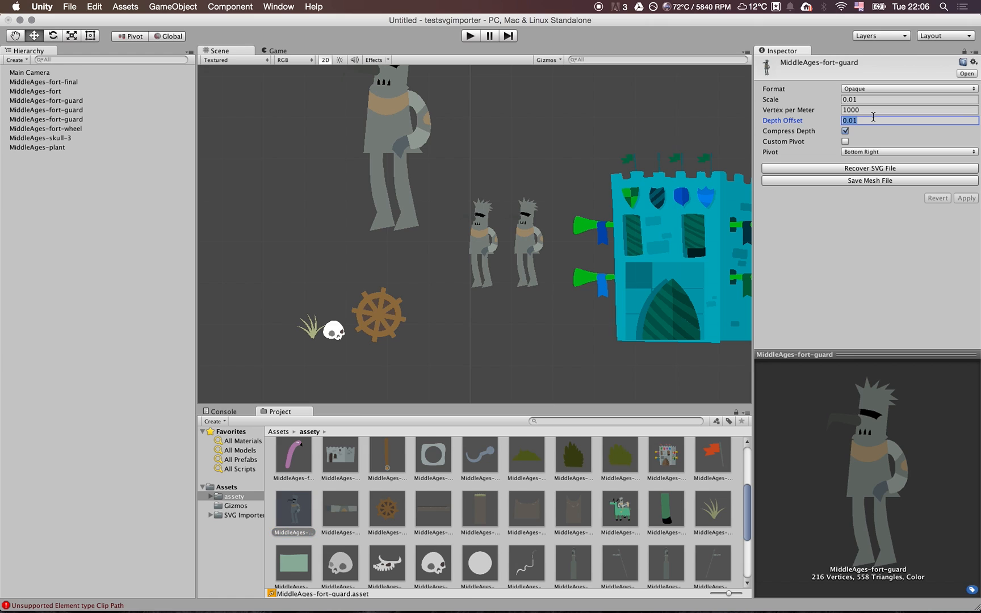
left_click(873, 117)
scroll(526, 260, "down", 2)
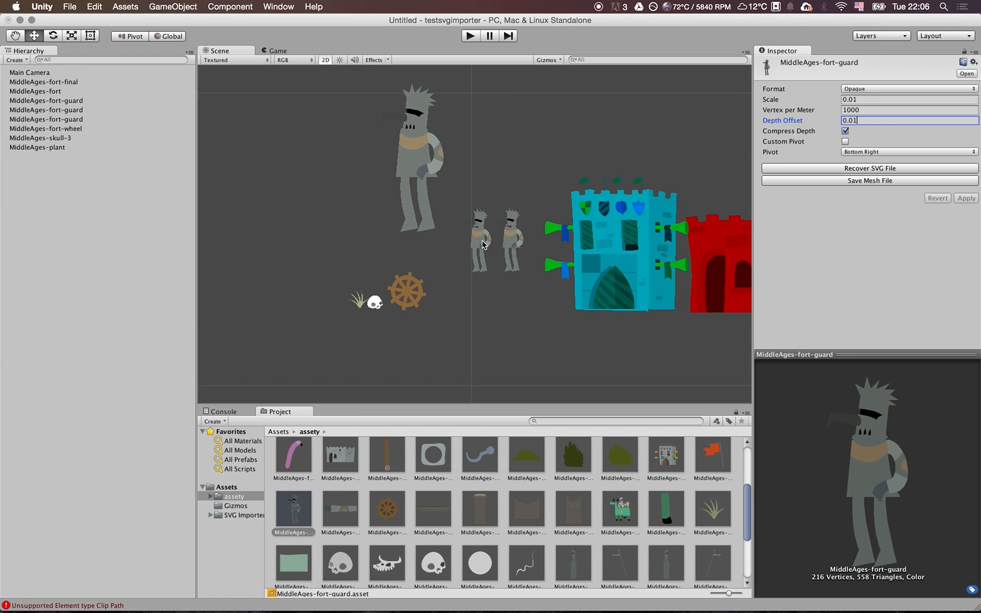
scroll(515, 240, "up", 2)
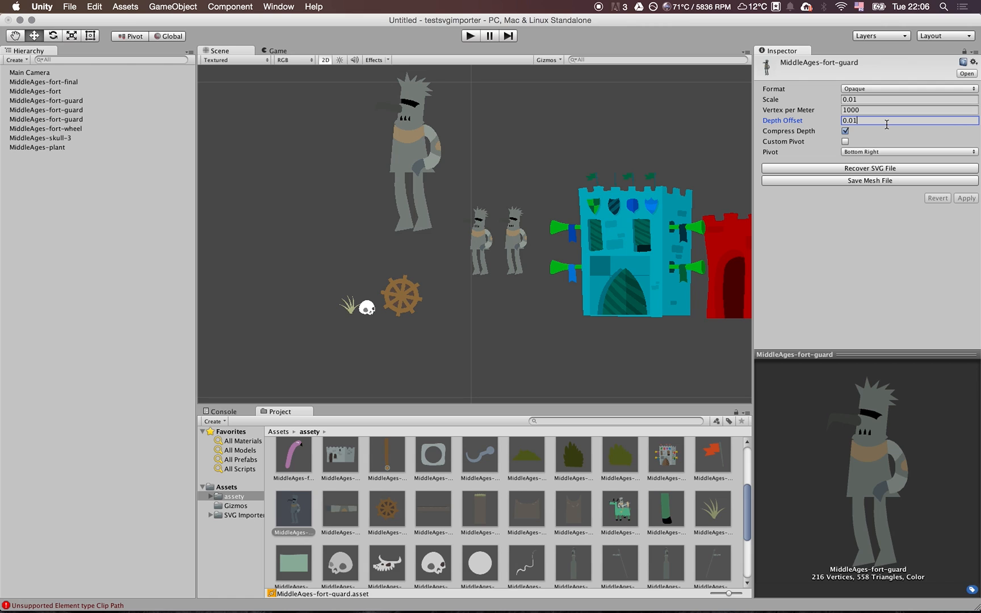
left_click(878, 152)
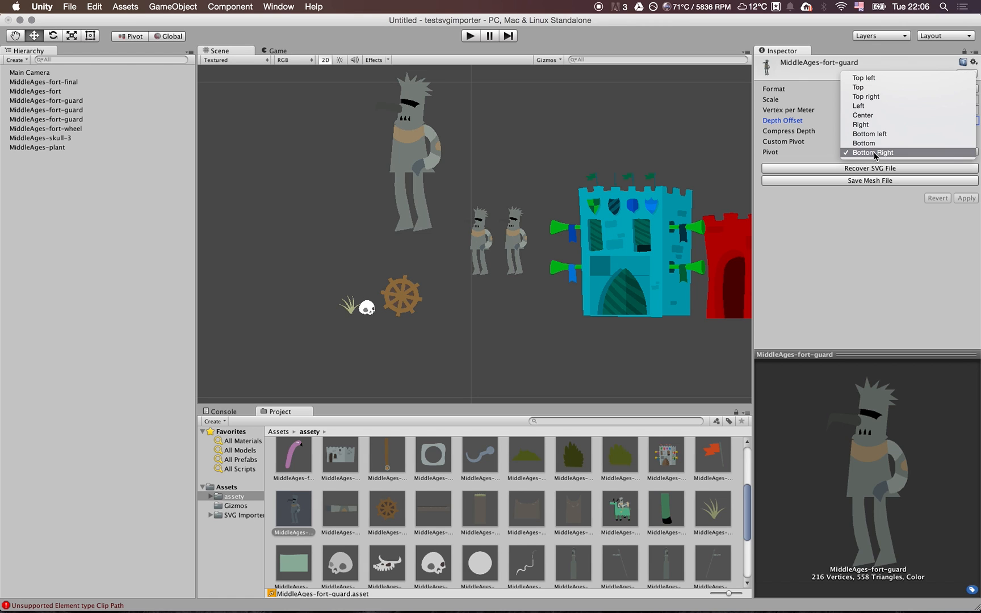
left_click(873, 117)
left_click(966, 199)
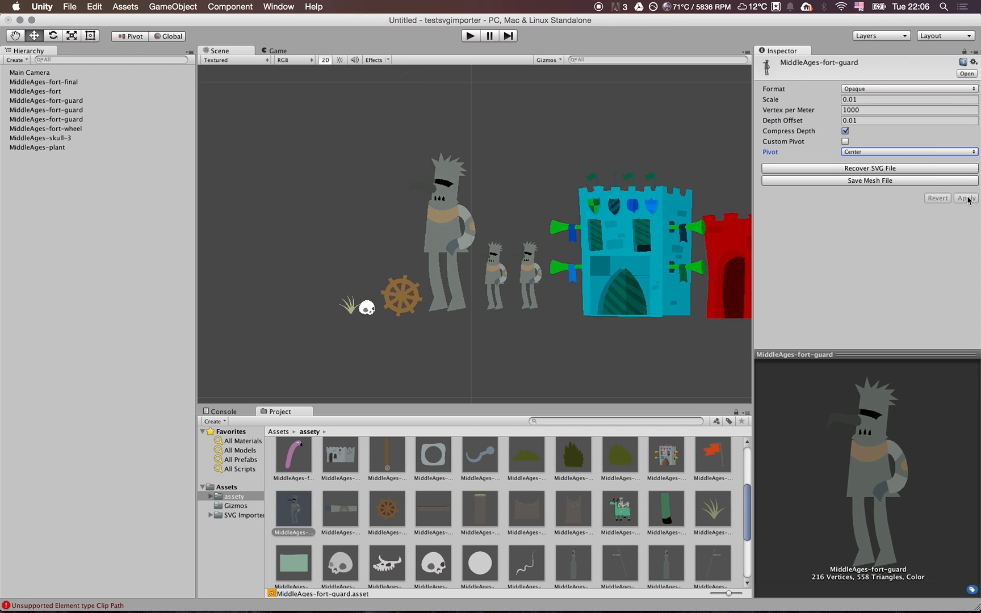
Check the enlarged guard's pivot in the scene and reopen the import settings of its source asset
scroll(400, 270, "up", 3)
left_click(429, 230)
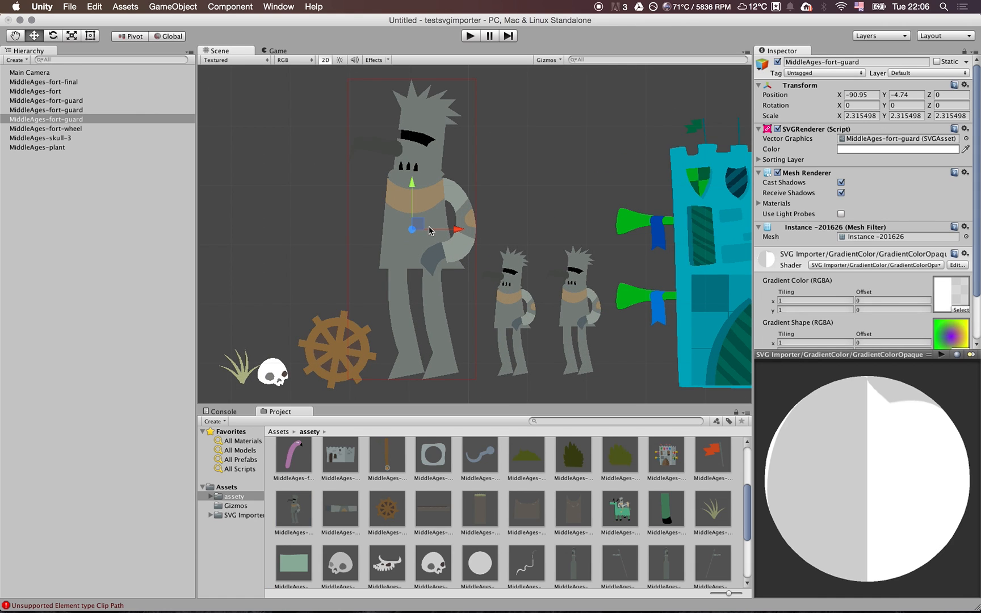
left_click(878, 140)
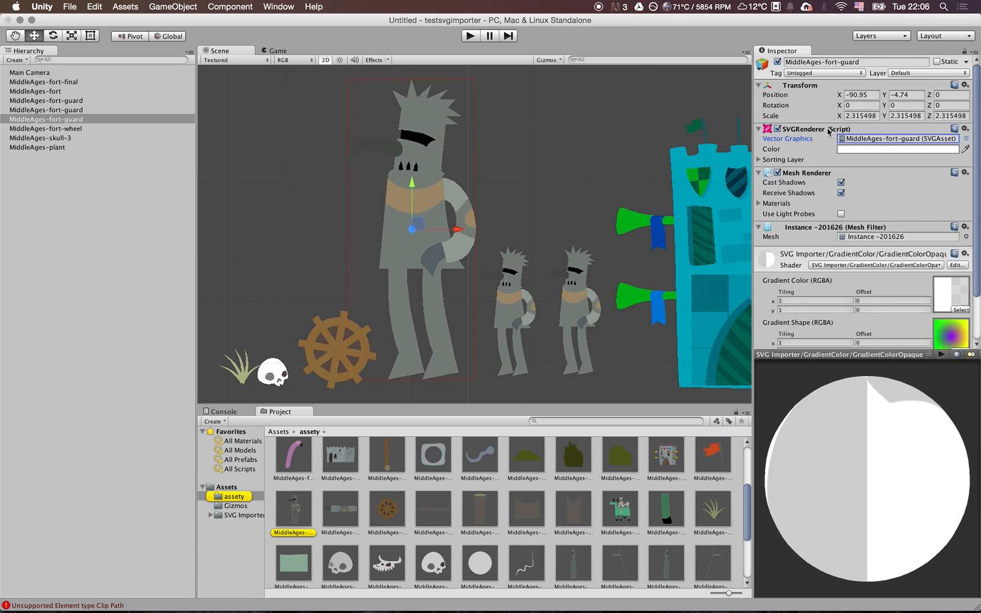
left_click(311, 510)
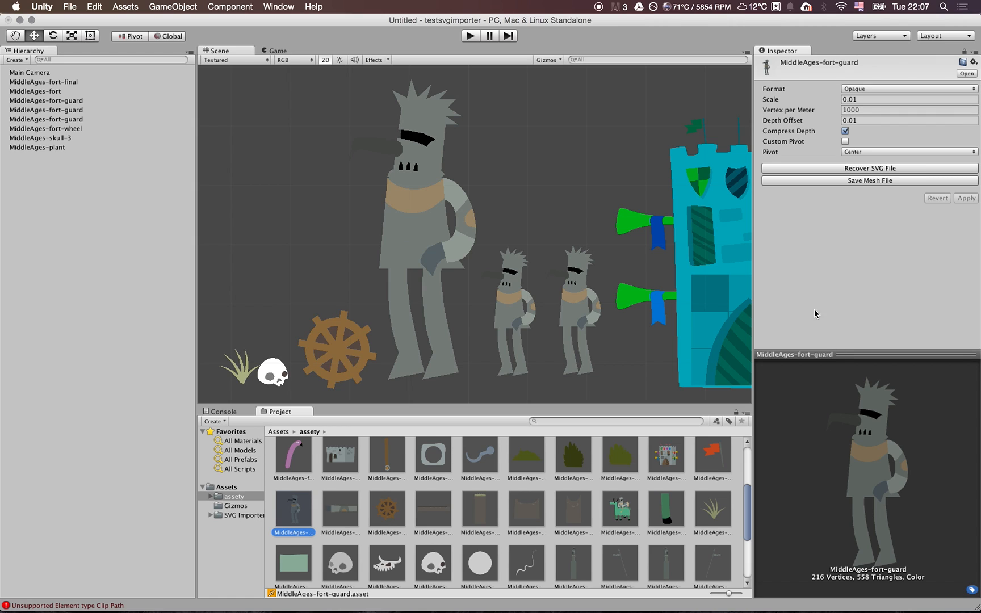
Examine the Format choices for the guard asset, covering Opaque, Transparent and UGUI, while keeping Opaque
left_click(851, 90)
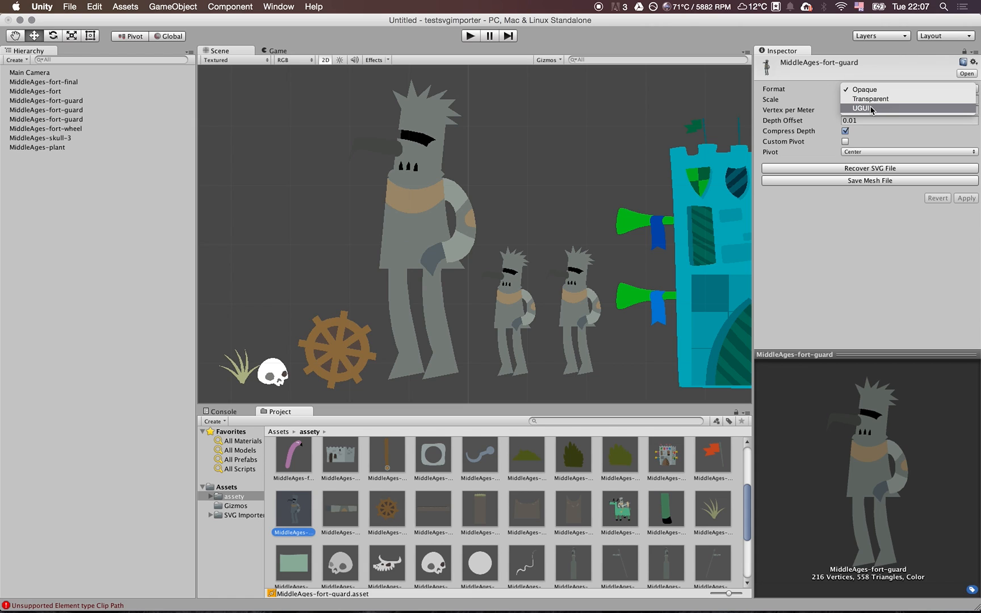
left_click(848, 246)
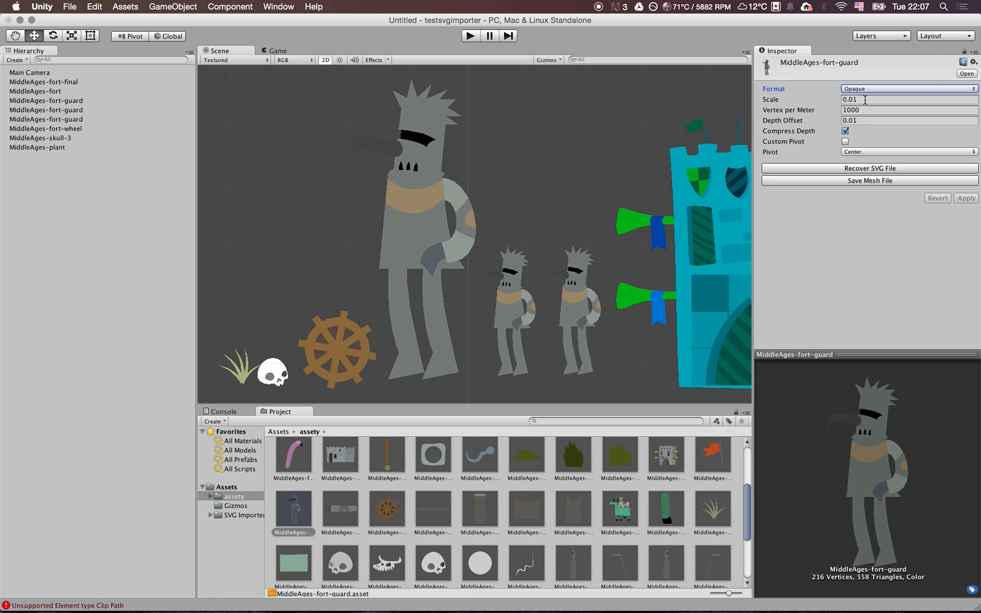
left_click(870, 90)
left_click(854, 257)
left_click(870, 88)
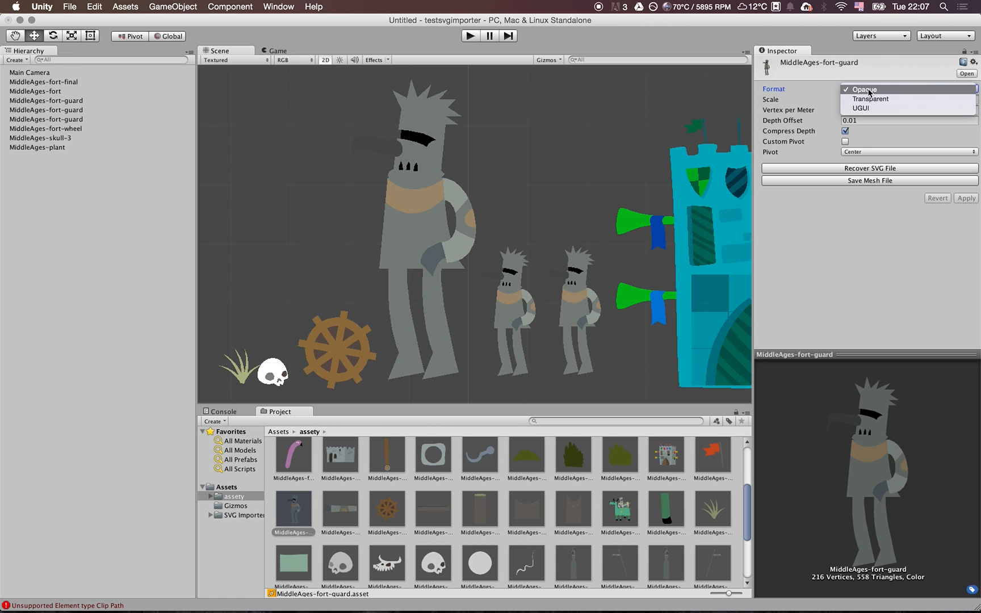
left_click(798, 90)
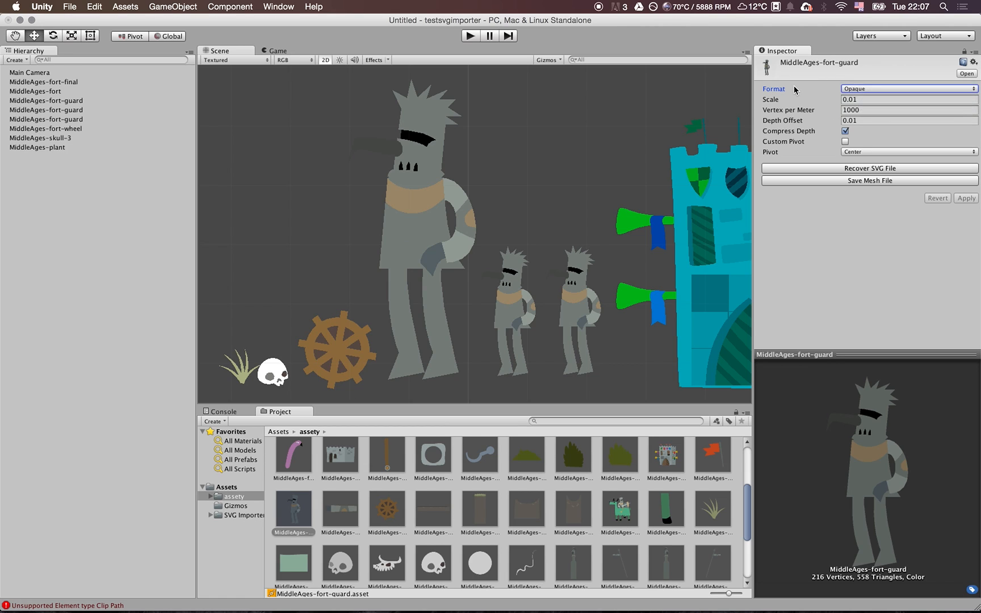
left_click(858, 91)
left_click(808, 95)
left_click(856, 91)
left_click(856, 90)
scroll(491, 280, "down", 3)
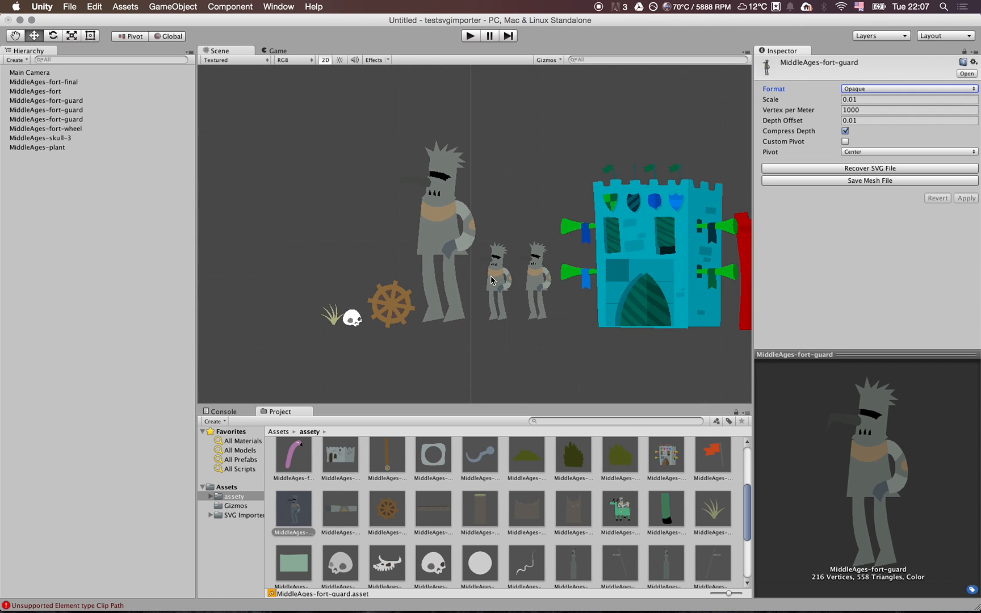
left_click(862, 91)
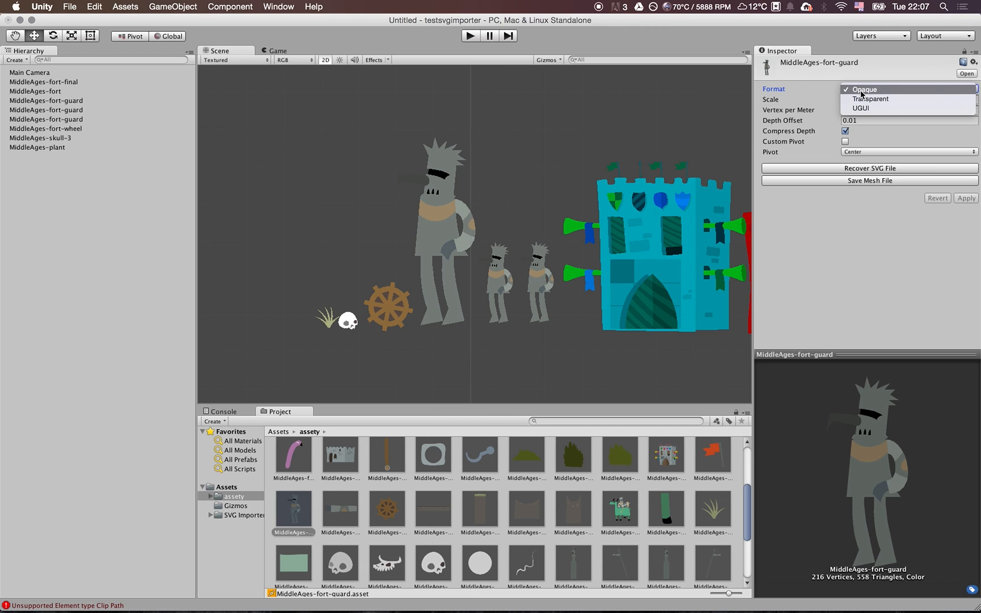
left_click(827, 95)
Place the MiddleAges-fireball asset in the scene above the guards at about X -88.31, Y -2.91 and frame it
scroll(536, 250, "down", 2)
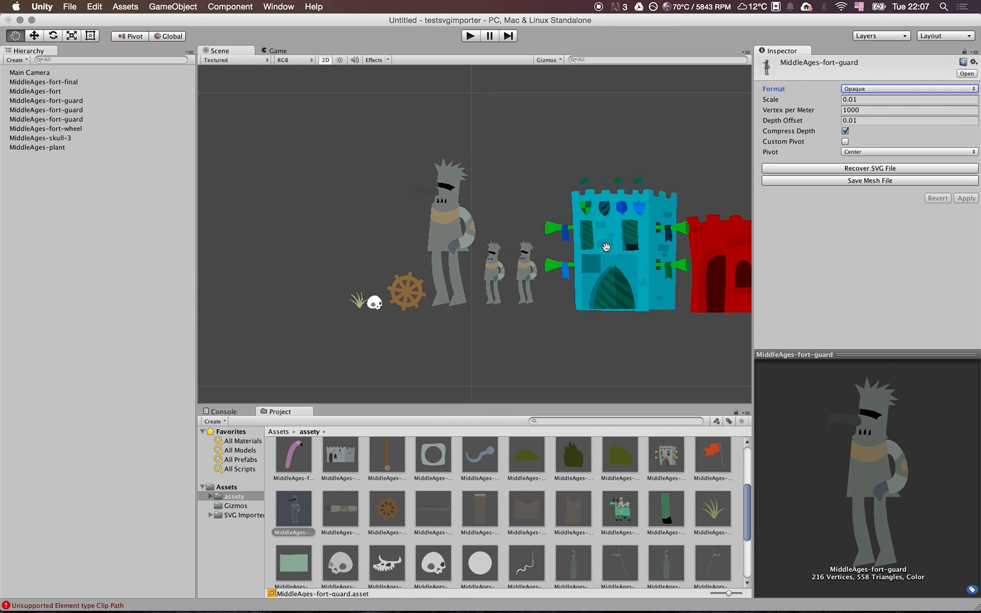
left_click_drag(606, 246, 524, 249)
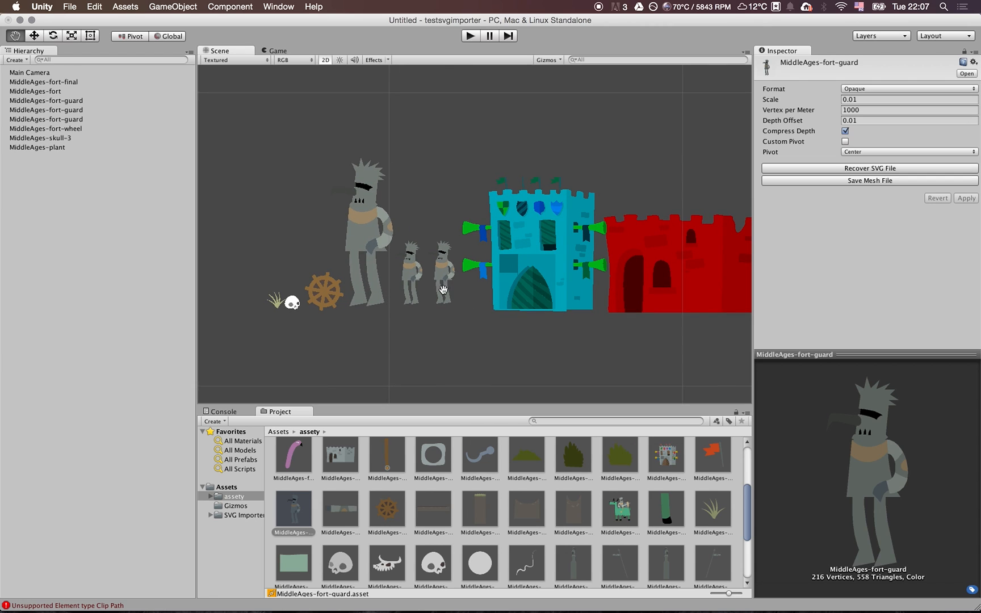
scroll(425, 275, "up", 1)
scroll(425, 275, "up", 1)
scroll(424, 275, "down", 2)
left_click(533, 253)
left_click_drag(534, 253, 524, 268)
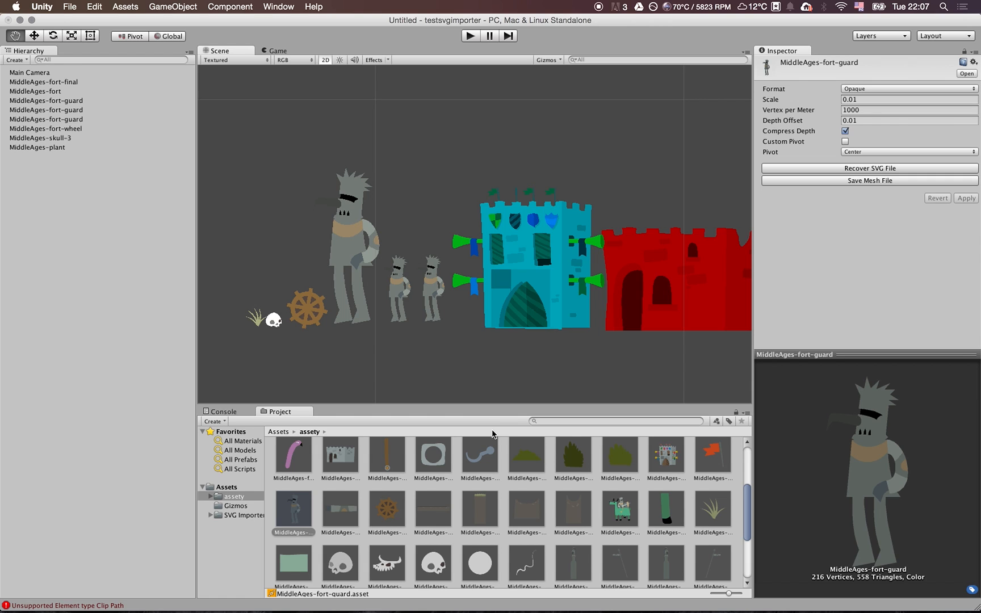
scroll(498, 473, "up", 5)
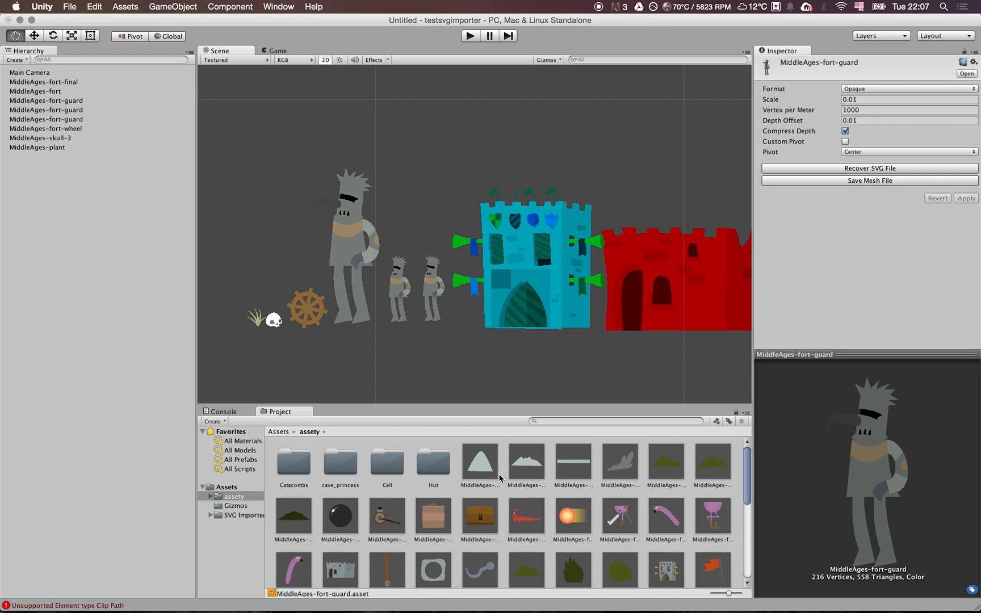
left_click_drag(562, 517, 428, 197)
key("f")
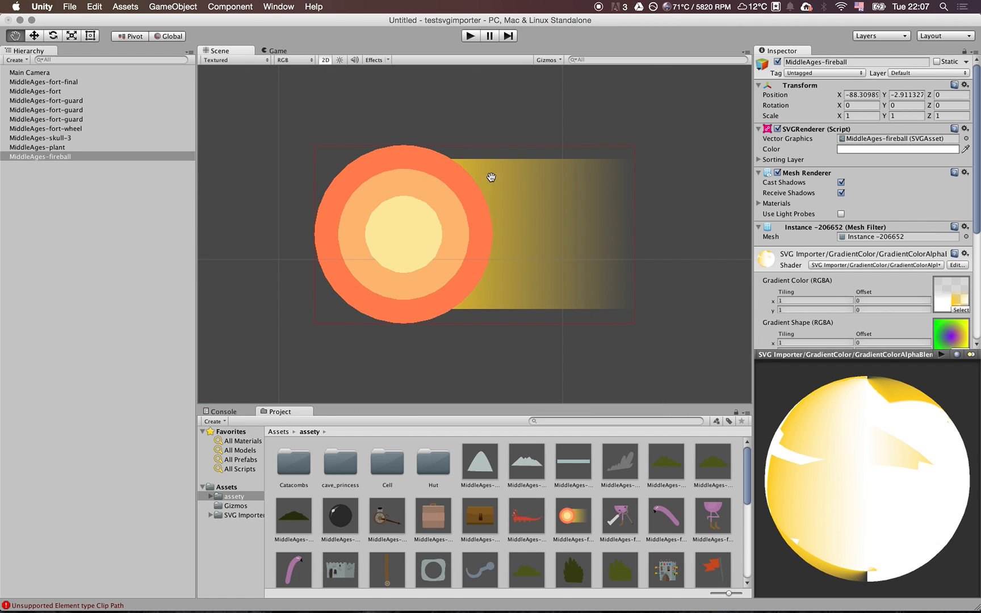
Open the import settings of the fireball's source asset and reduce the height of its preview
left_click(911, 138)
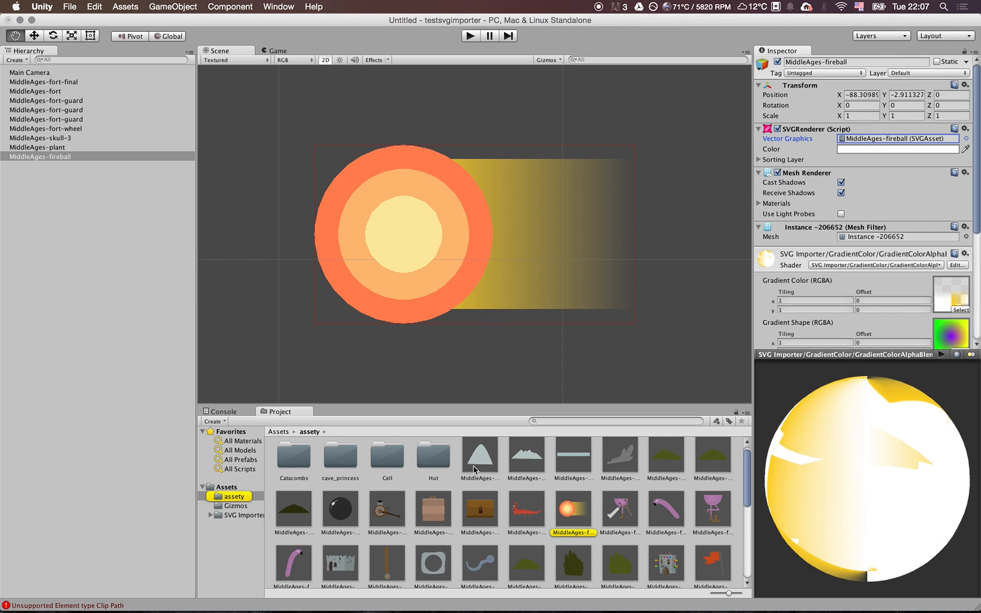
left_click(573, 509)
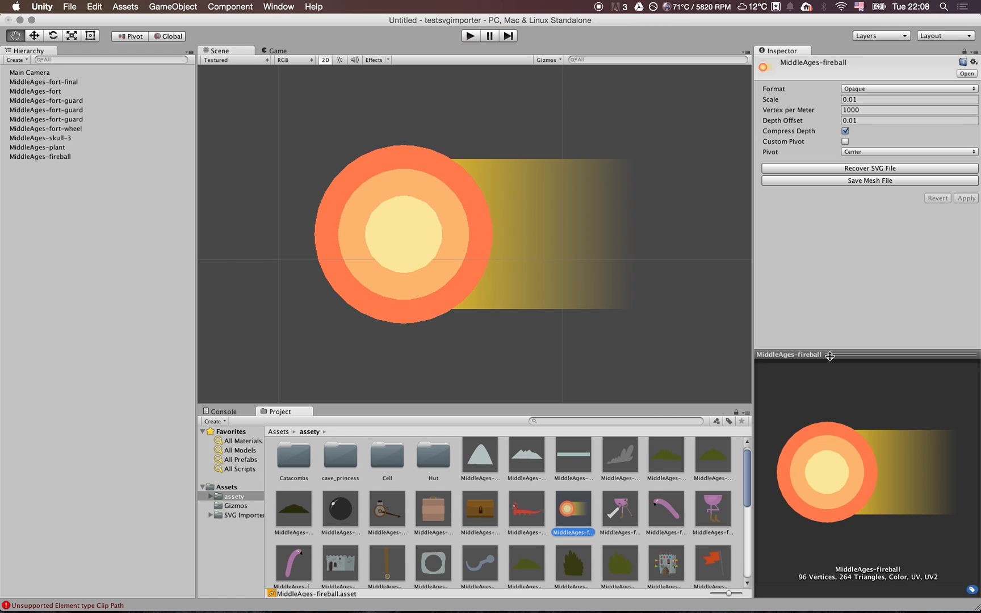
left_click_drag(829, 356, 821, 408)
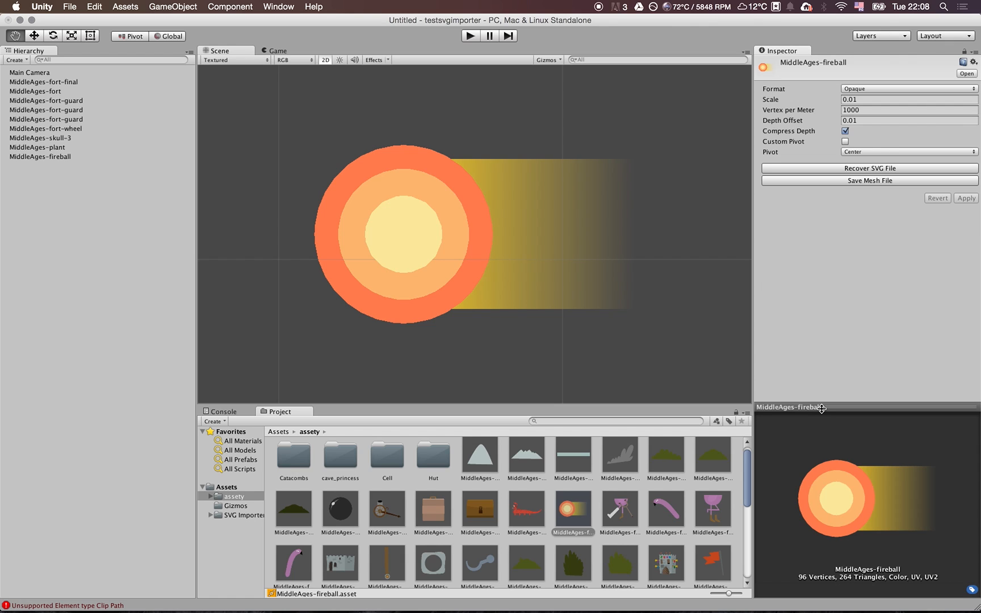
Move the fireball to about X -88.54, Y -2.89 in the scene and inspect its gradient tail up close
key("w")
left_click(447, 262)
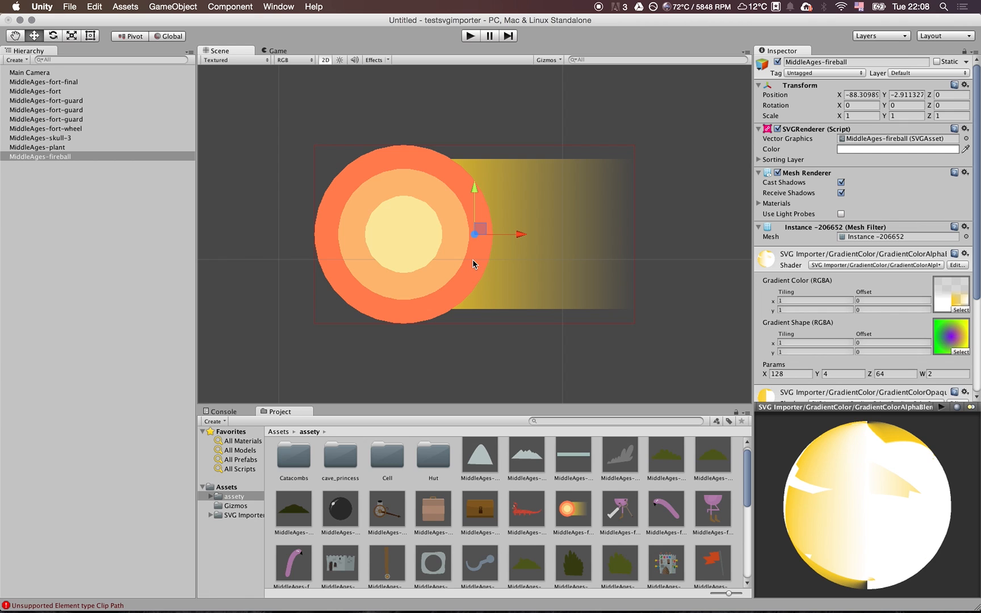
scroll(418, 220, "down", 5)
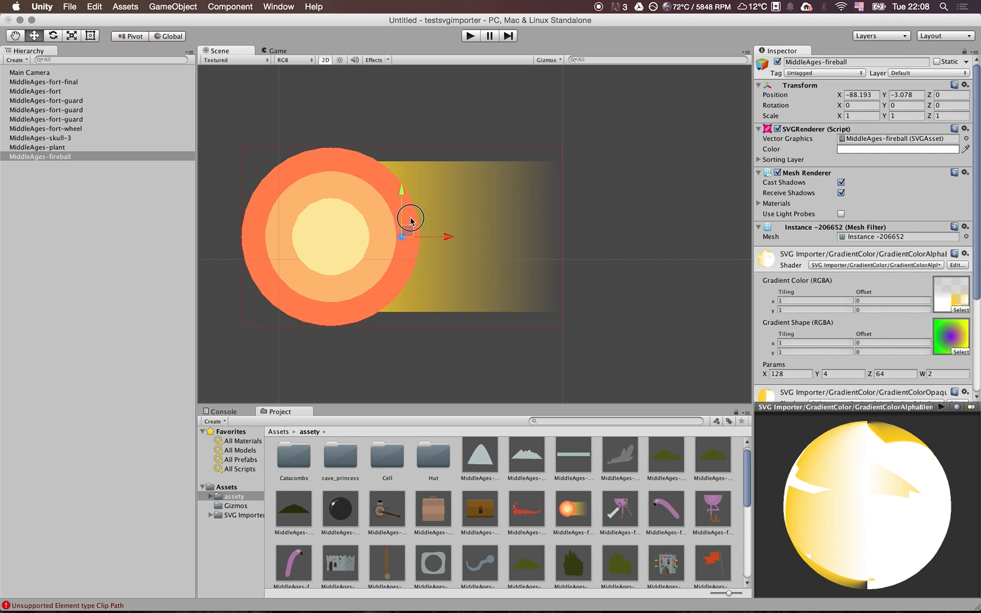
scroll(492, 254, "down", 1)
scroll(494, 256, "up", 4)
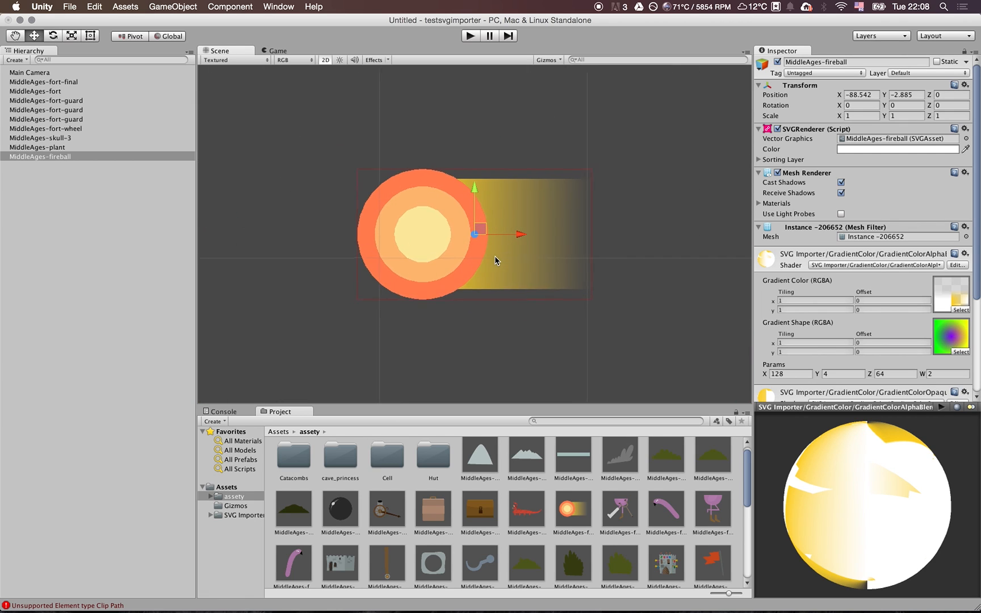
scroll(494, 256, "up", 3)
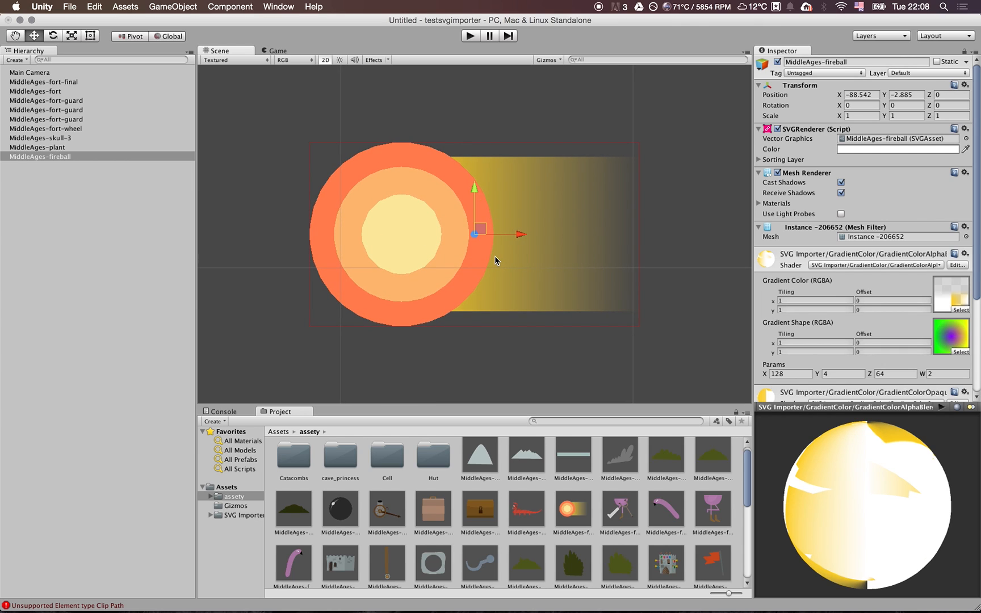
Examine the fireball in the scene near and far alongside the guard and fort, and look through the assety folder's assets
scroll(495, 255, "down", 8)
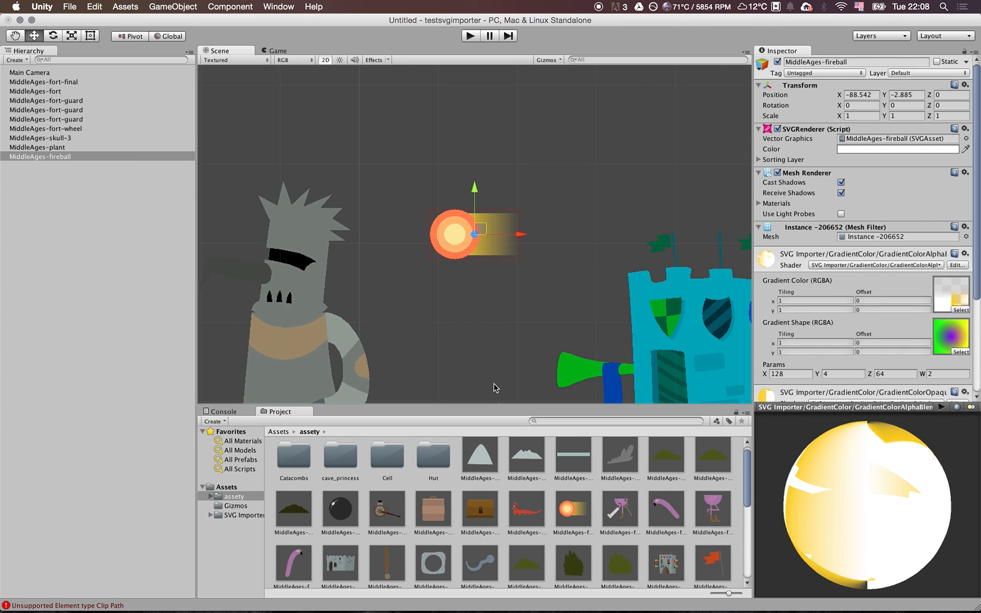
scroll(507, 501, "down", 5)
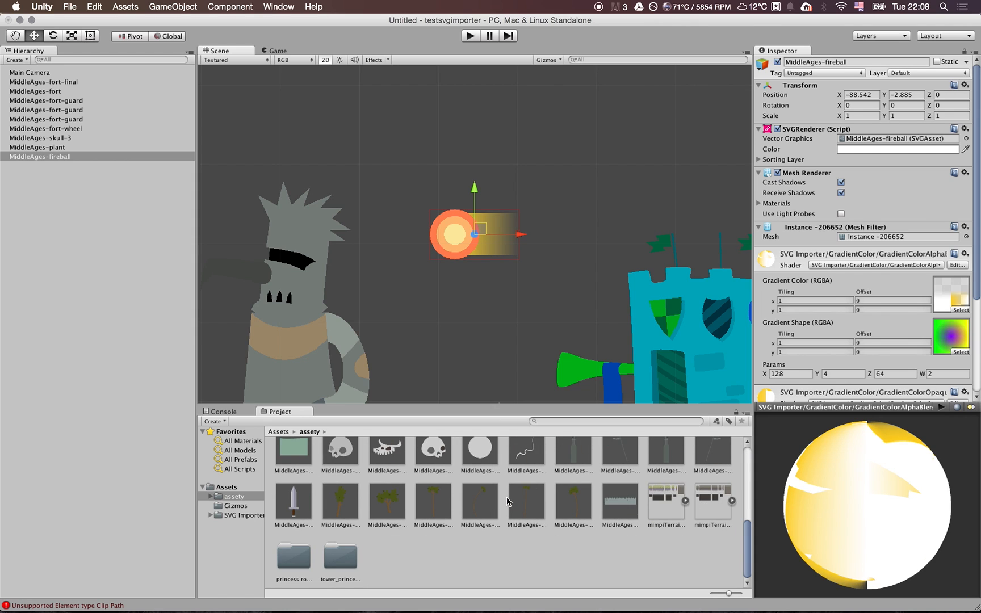
scroll(507, 501, "up", 5)
scroll(507, 501, "down", 5)
scroll(507, 500, "up", 5)
scroll(507, 501, "down", 3)
scroll(507, 500, "up", 3)
scroll(458, 231, "up", 5)
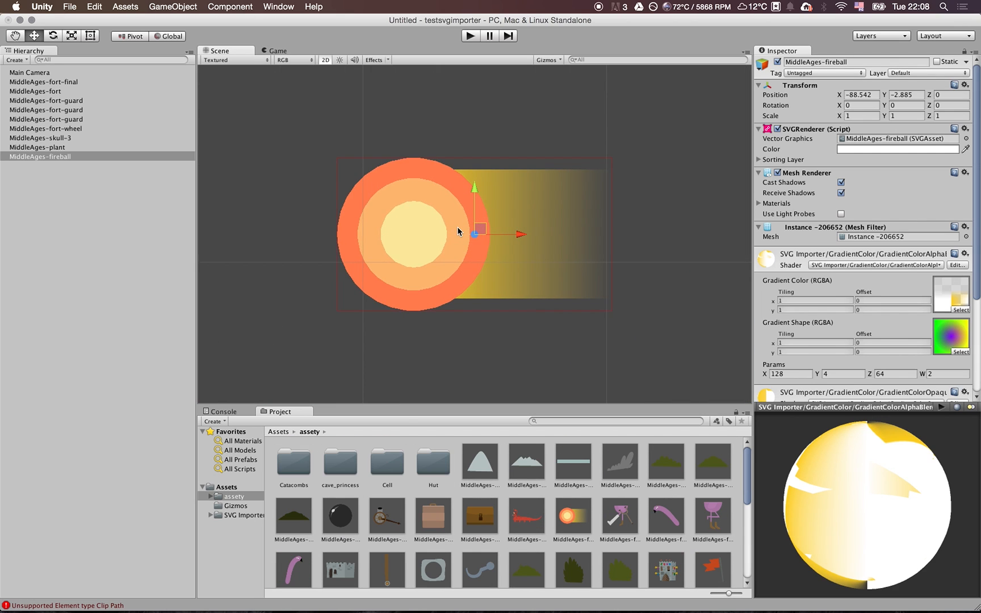
scroll(458, 231, "down", 5)
scroll(457, 231, "up", 1)
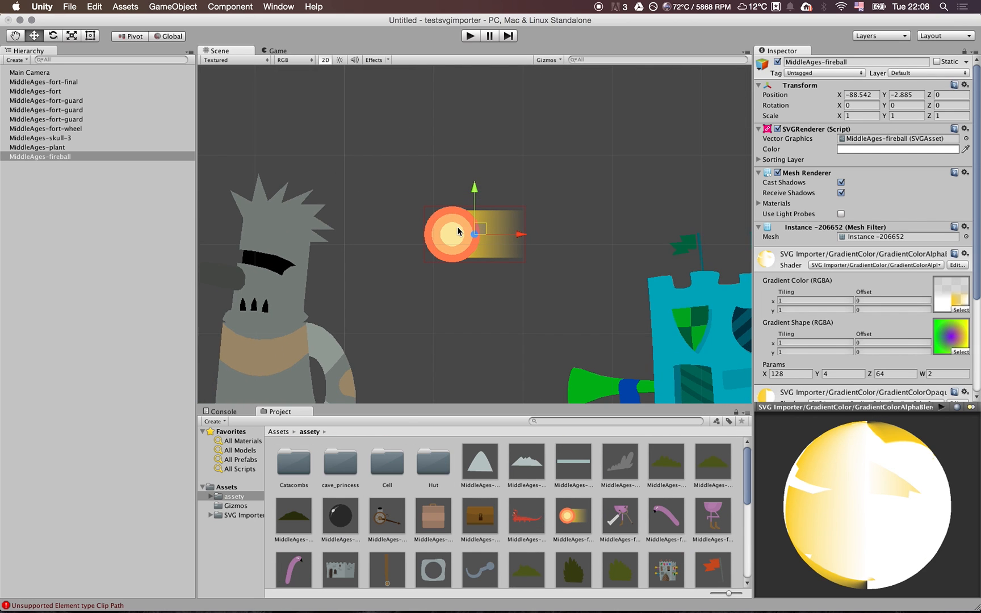
scroll(495, 458, "down", 5)
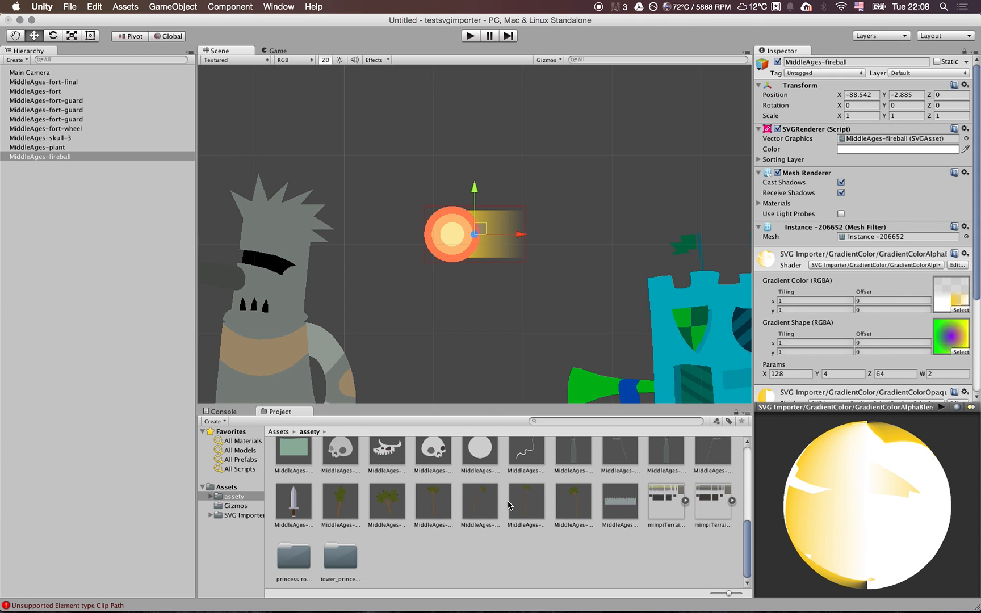
scroll(504, 464, "up", 5)
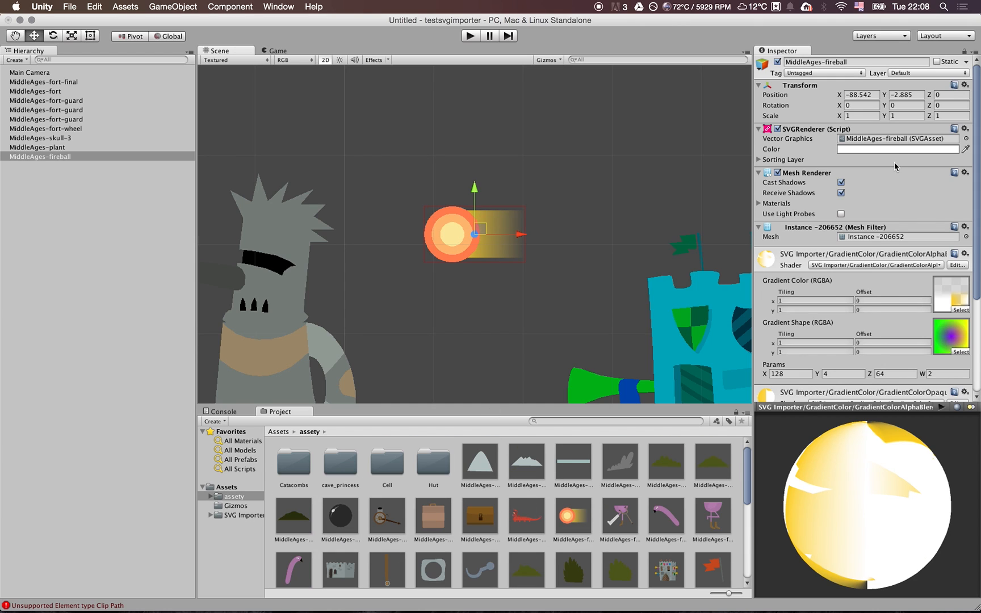
Change the MiddleAges-fireball source asset's Format to Transparent and apply the change
left_click(905, 142)
left_click(570, 508)
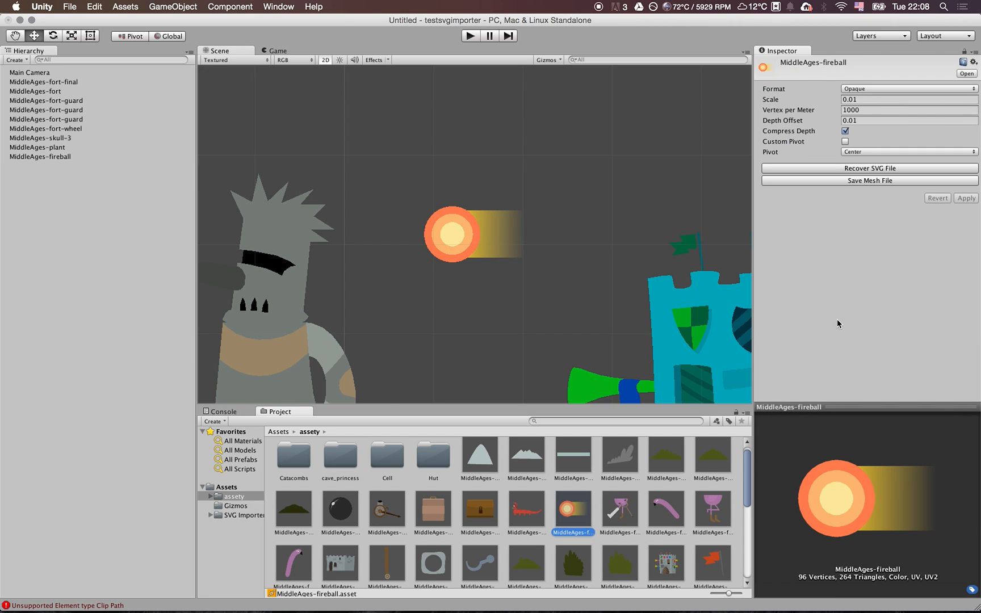
scroll(501, 304, "up", 5)
scroll(501, 304, "down", 4)
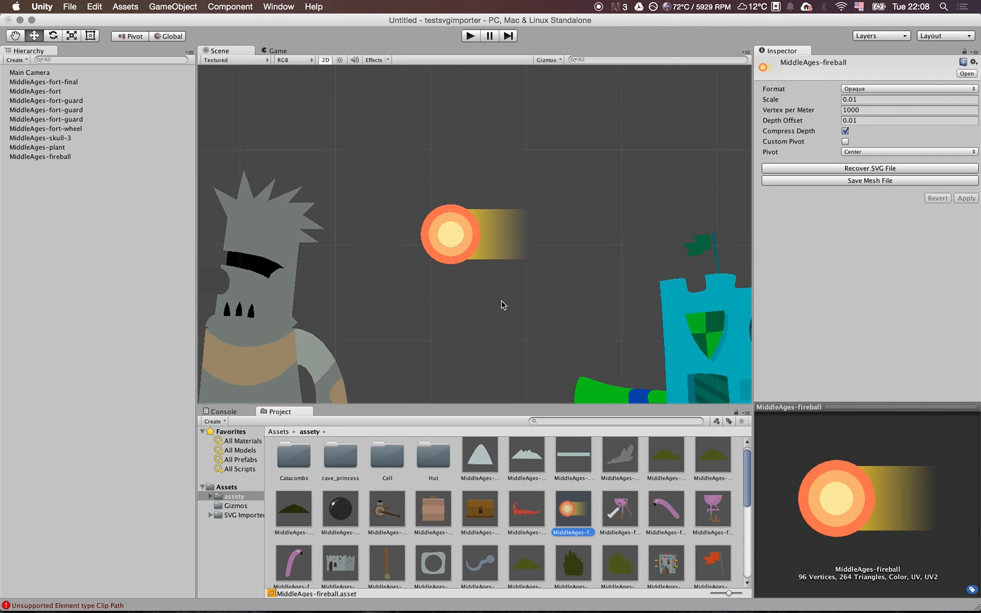
left_click(461, 214)
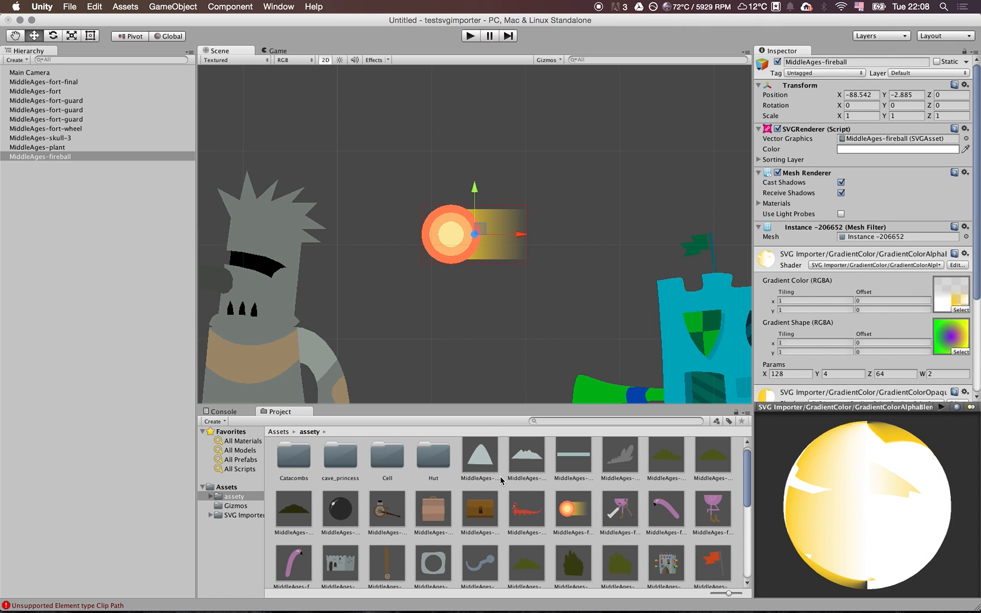
left_click(578, 528)
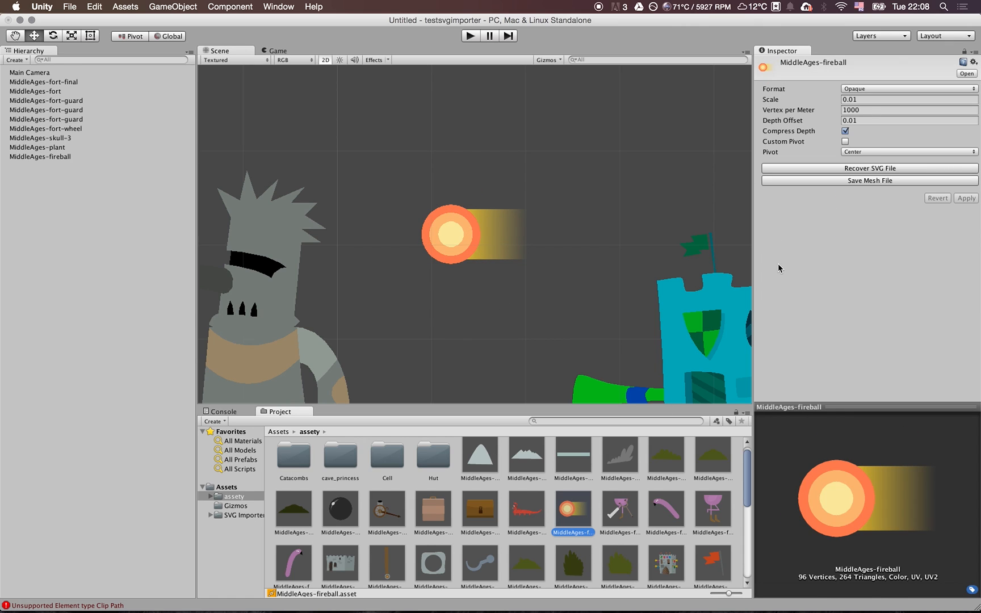
left_click(867, 90)
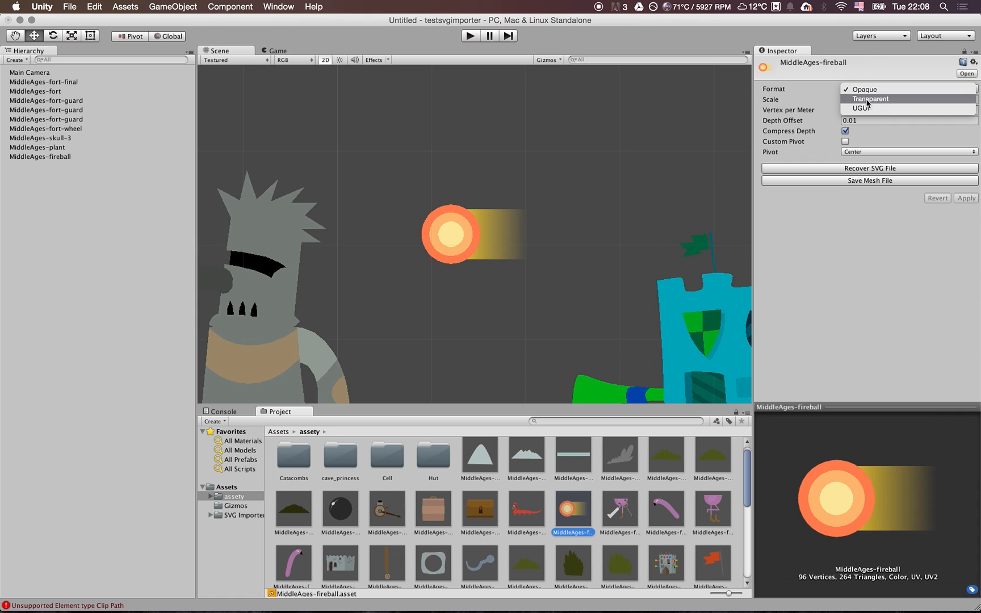
left_click(866, 100)
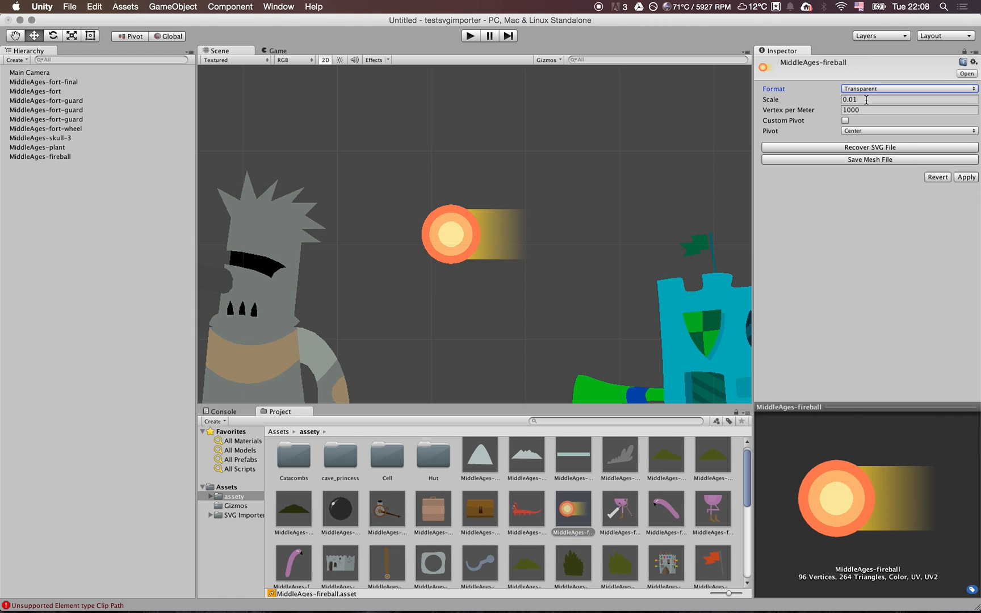
left_click(966, 178)
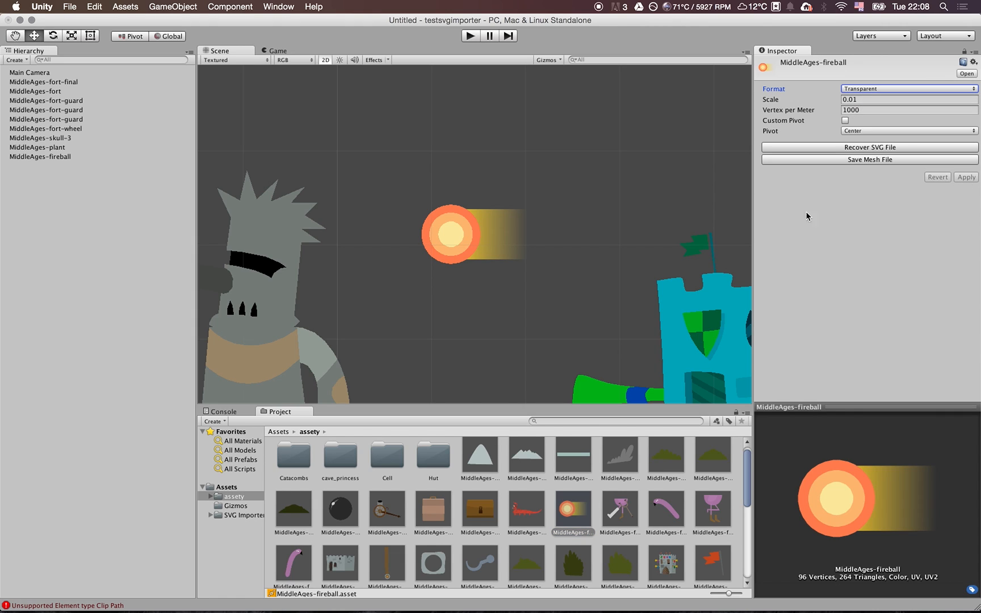
Duplicate the fireball, place the copy above the original at about X -88.53, Y -1.94, and open its source asset's settings
left_click(569, 499)
left_click(452, 224)
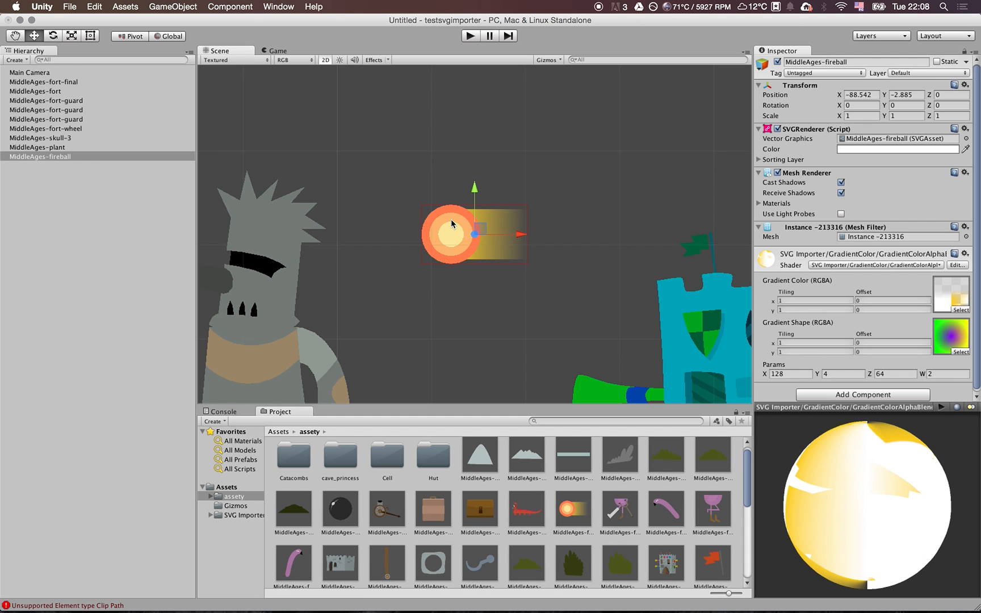
key("super+d")
left_click_drag(484, 226, 479, 162)
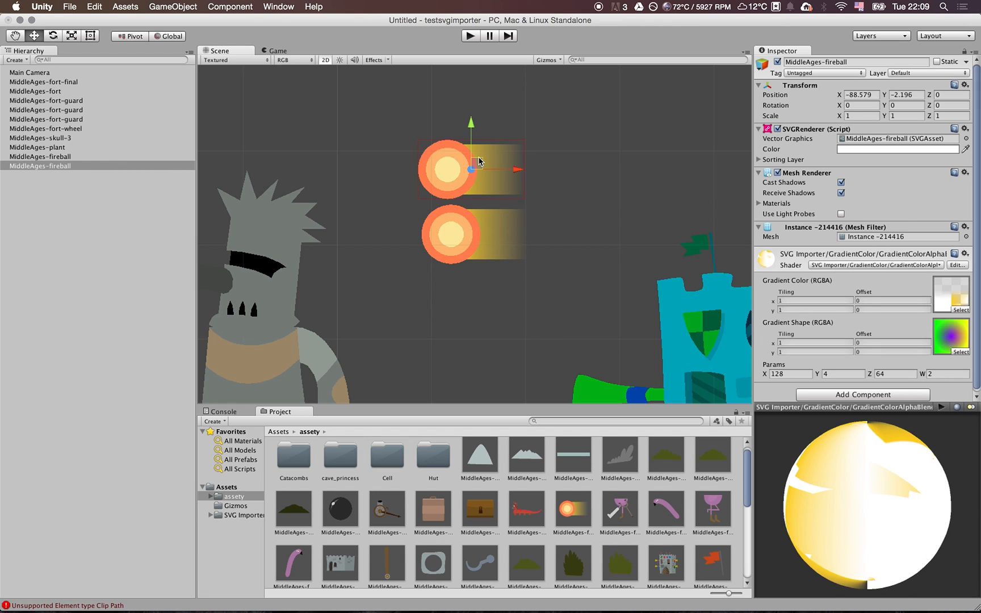
left_click_drag(478, 161, 458, 254)
left_click_drag(504, 149, 488, 138)
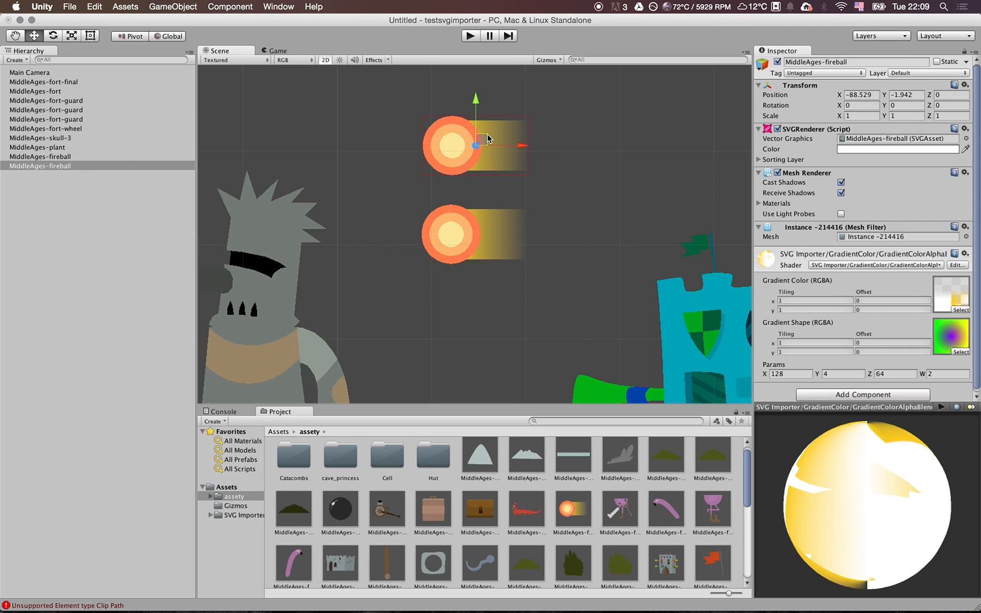
key("super+z")
key("super+shift+z")
left_click(880, 141)
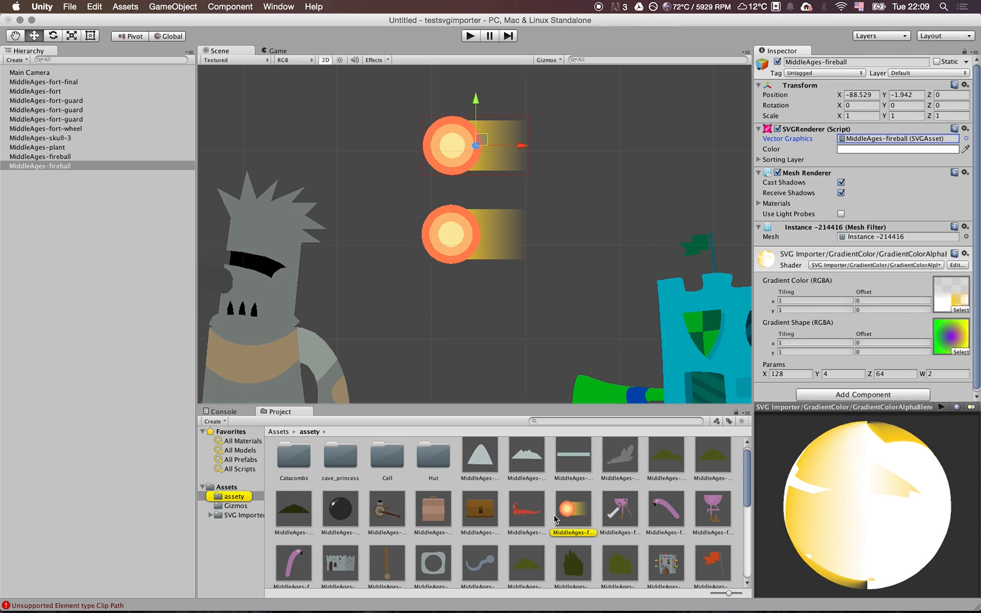
left_click(580, 519)
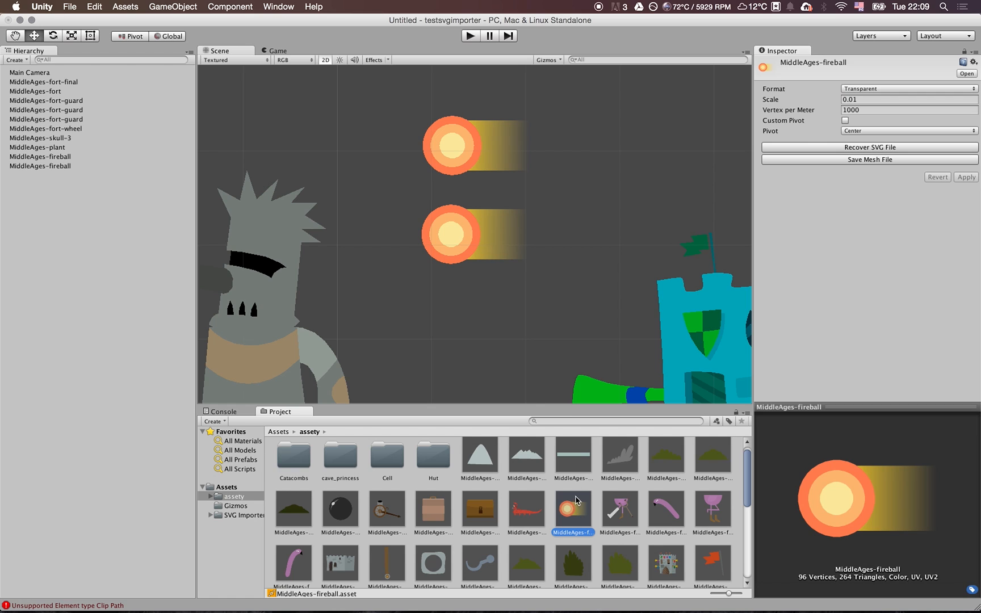
Move the large guard in front of the two small guards to about X -88.96, Y -4.93, Z -1.13, checking the depth in 3D
scroll(473, 294, "down", 5)
left_click(352, 275)
middle_click_drag(414, 273, 431, 164)
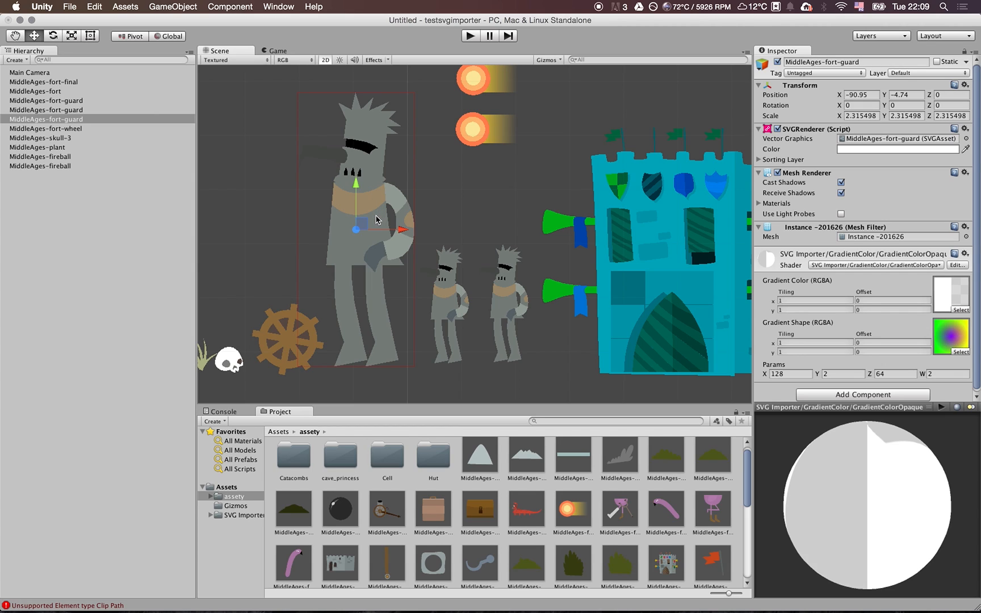
left_click_drag(372, 225, 477, 233)
left_click(324, 60)
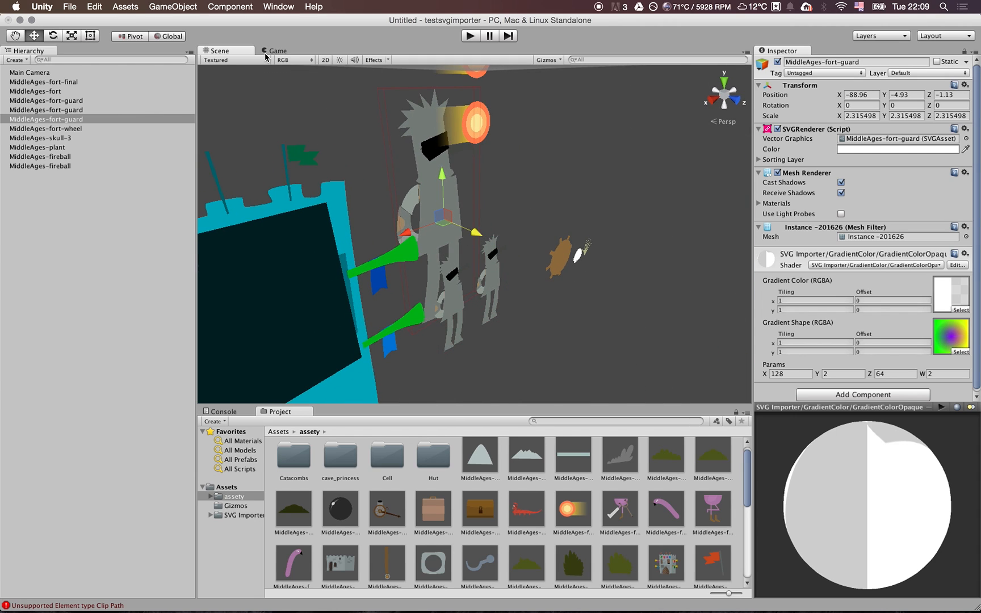
left_click(325, 60)
Shift the large guard to about X -88.75, Y -4.83 so that it overlaps the lower fireball and the small guards
key("t")
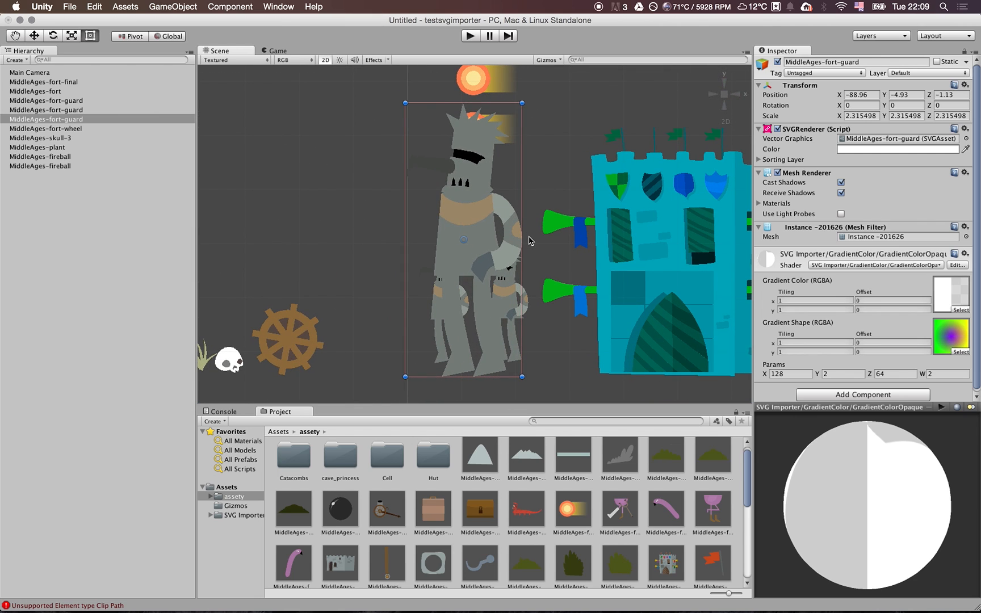
scroll(528, 237, "up", 5)
middle_click_drag(543, 229, 494, 216)
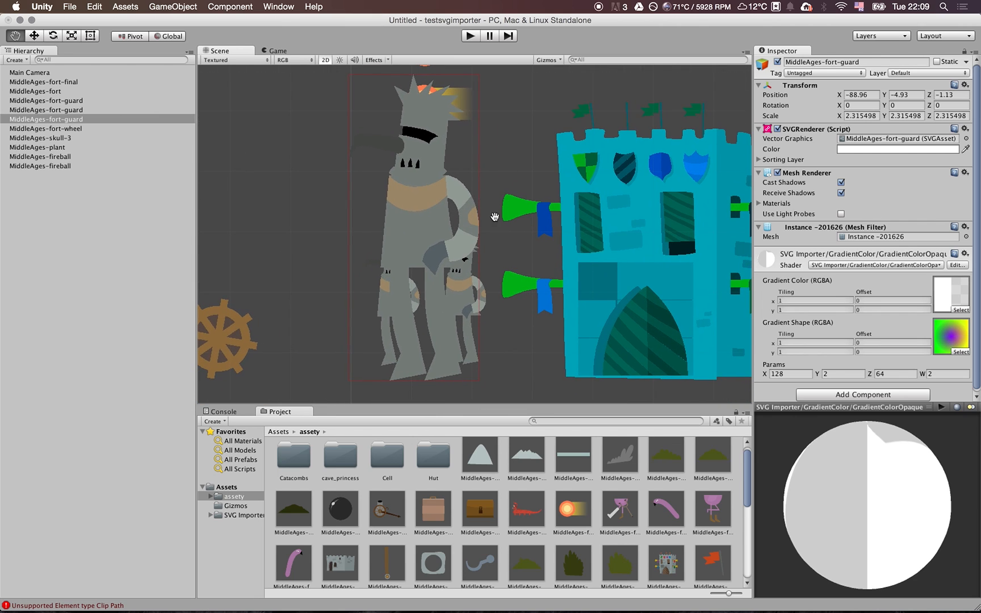
key("w")
left_click_drag(421, 218, 445, 216)
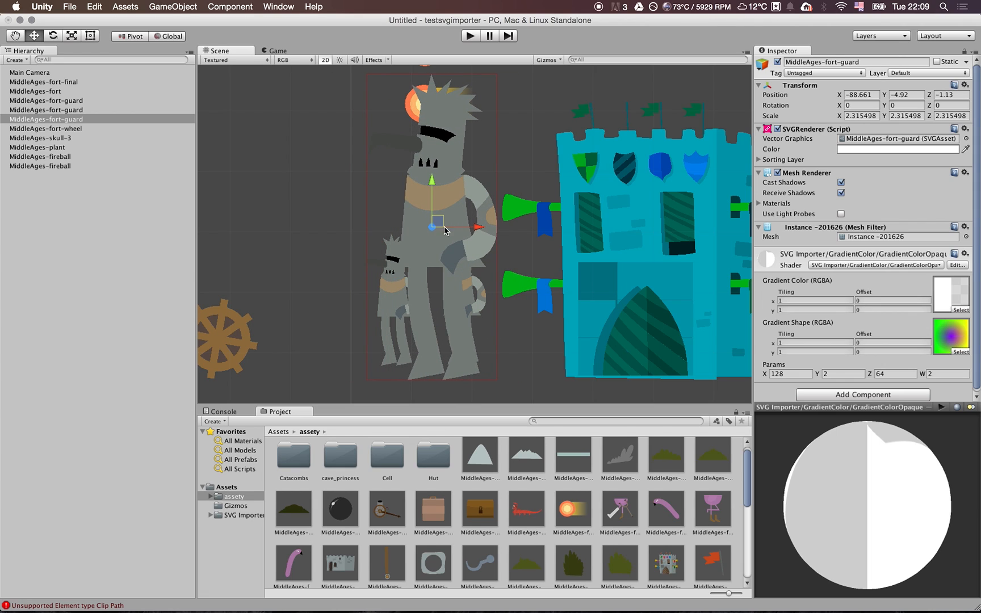
left_click_drag(439, 221, 451, 215)
key("q")
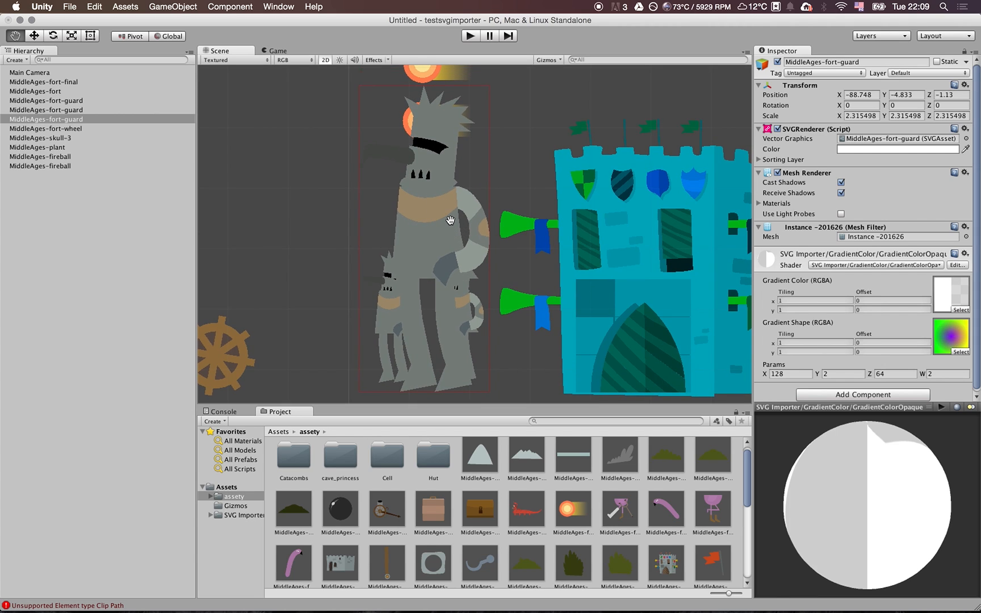
scroll(450, 220, "down", 2)
key("w")
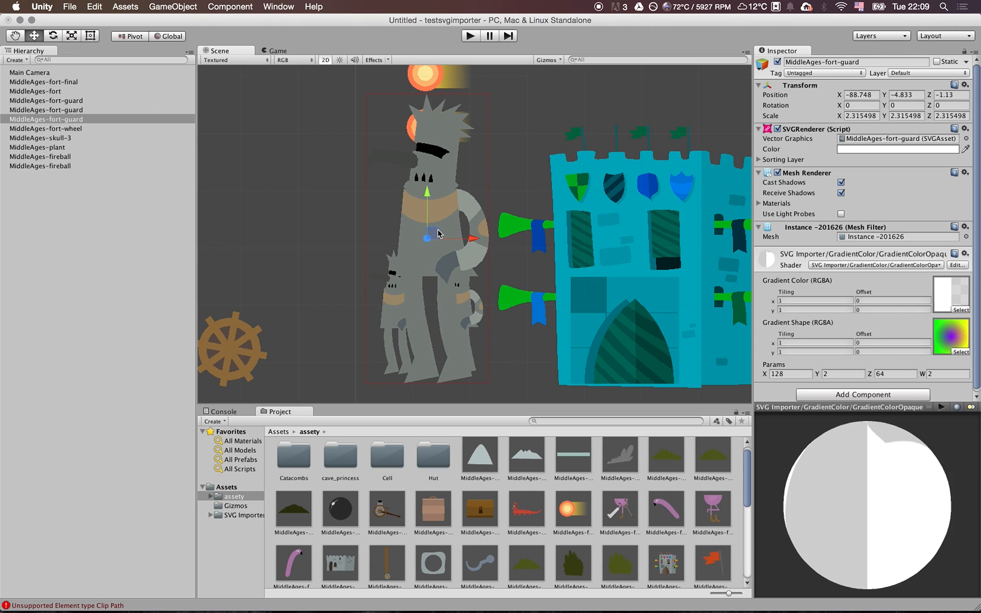
Examine the scene in the Render Paths and Lightmap Resolution draw modes, and return it to Textured
left_click(239, 59)
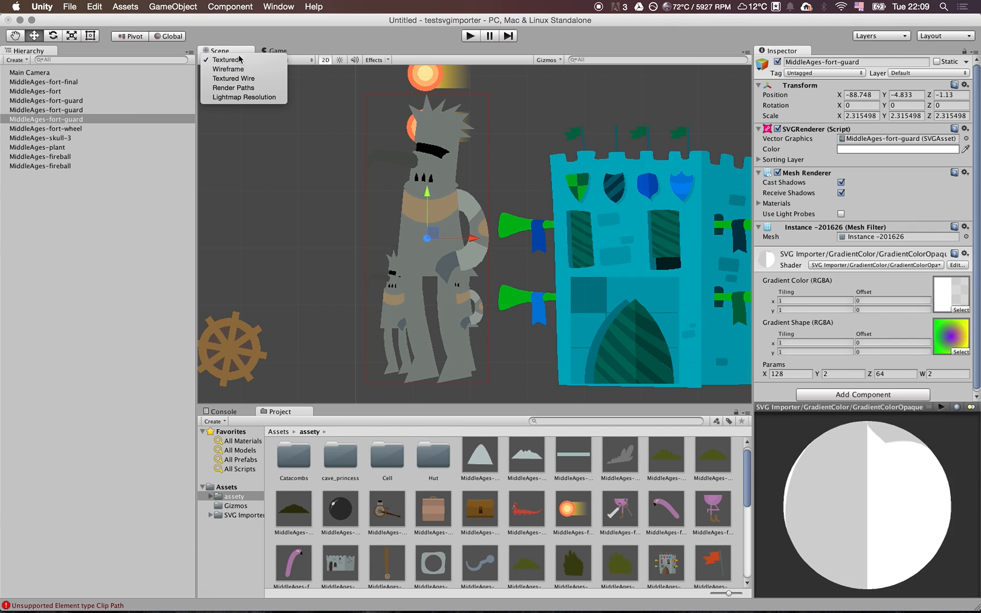
left_click(244, 87)
left_click(233, 60)
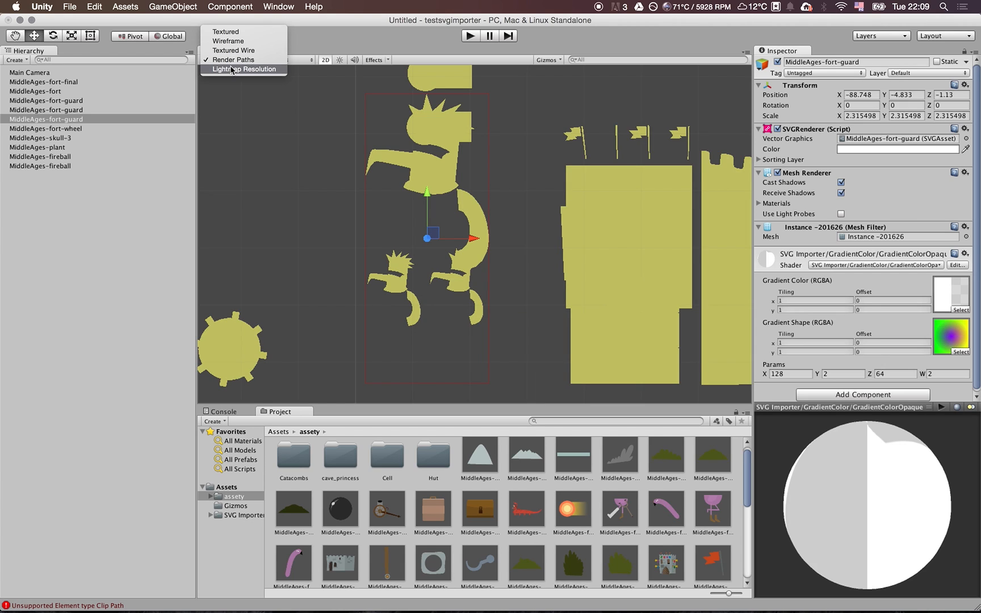
left_click(231, 69)
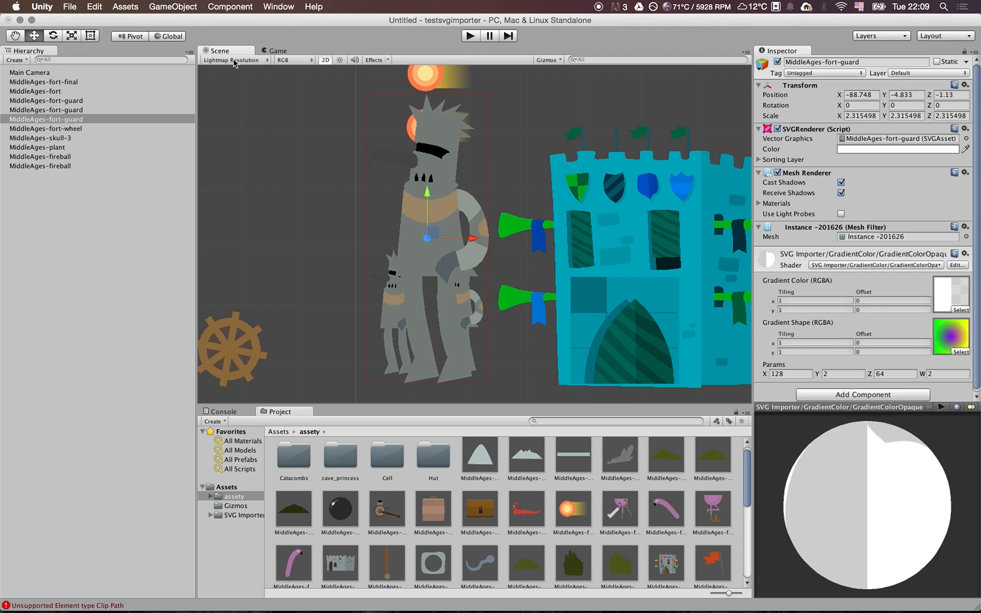
left_click(235, 60)
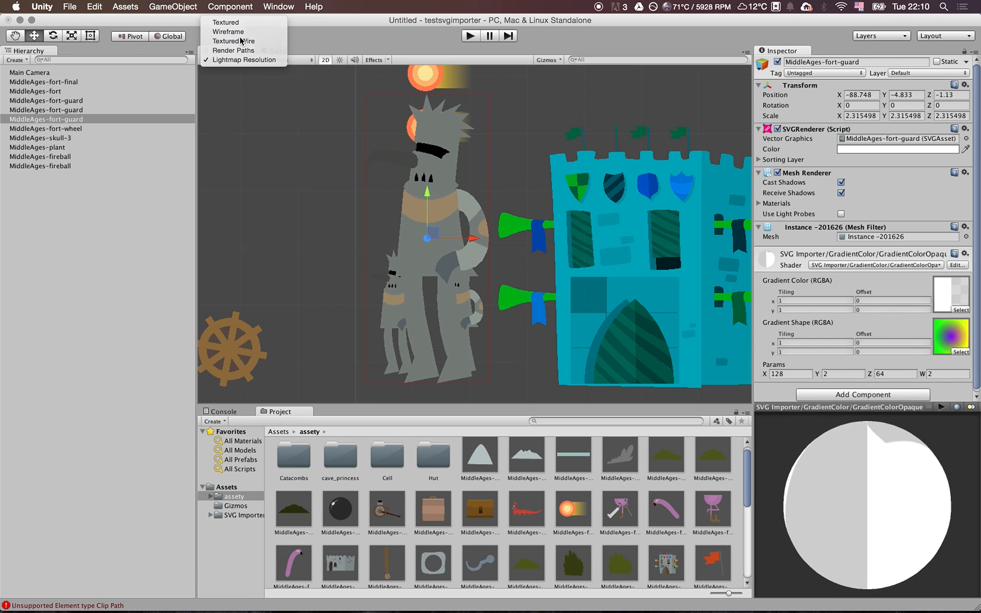
left_click(240, 41)
left_click(234, 59)
left_click(240, 41)
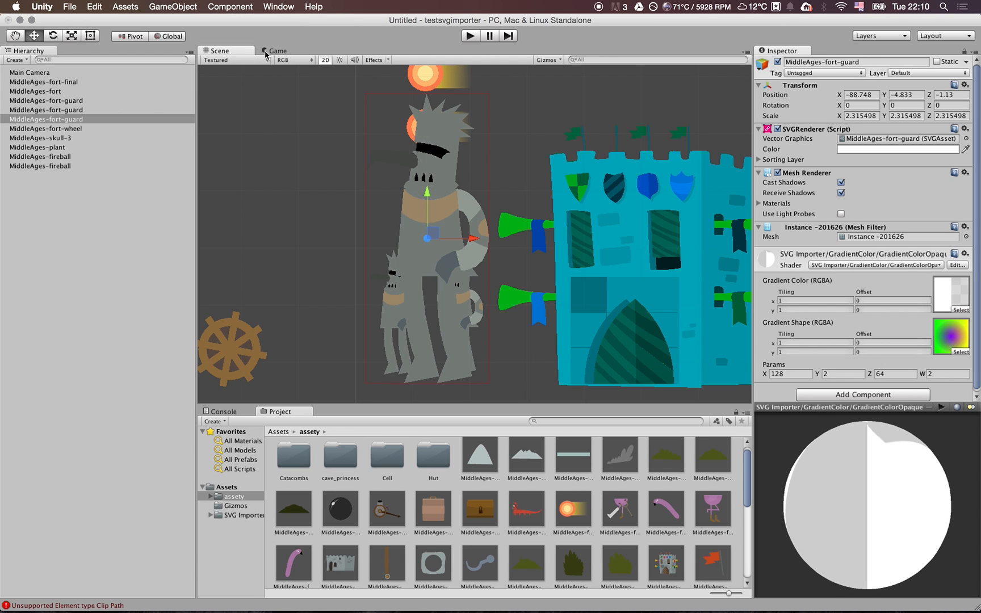
Inspect the scene in Overdraw mode, return to RGB, and move the large guard to about X -88.52, Y -5.12
left_click(292, 60)
left_click(303, 76)
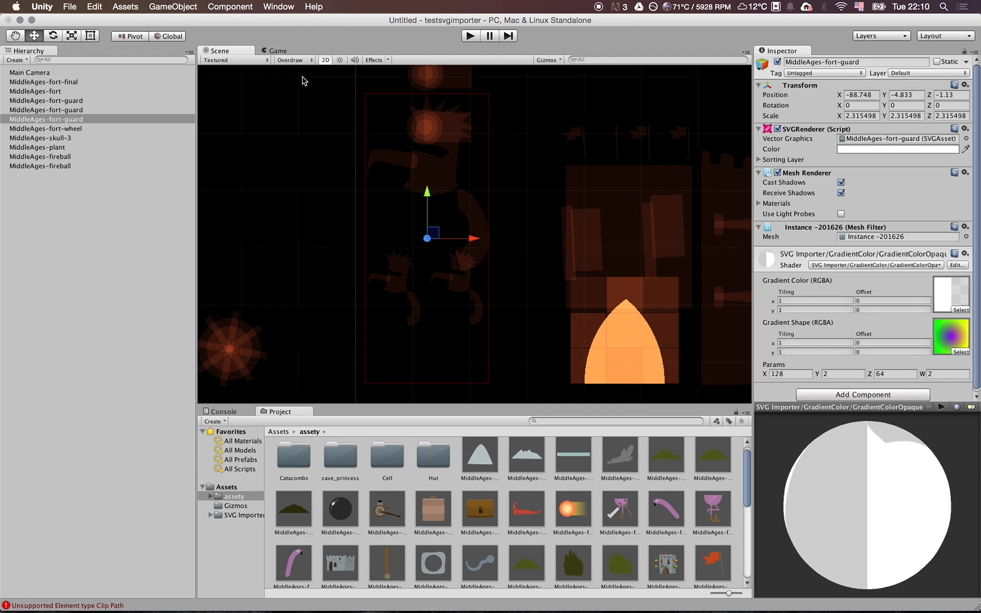
mouse_move(432, 232)
left_mouse_down()
mouse_move(473, 260)
mouse_move(450, 268)
mouse_move(448, 239)
left_mouse_up()
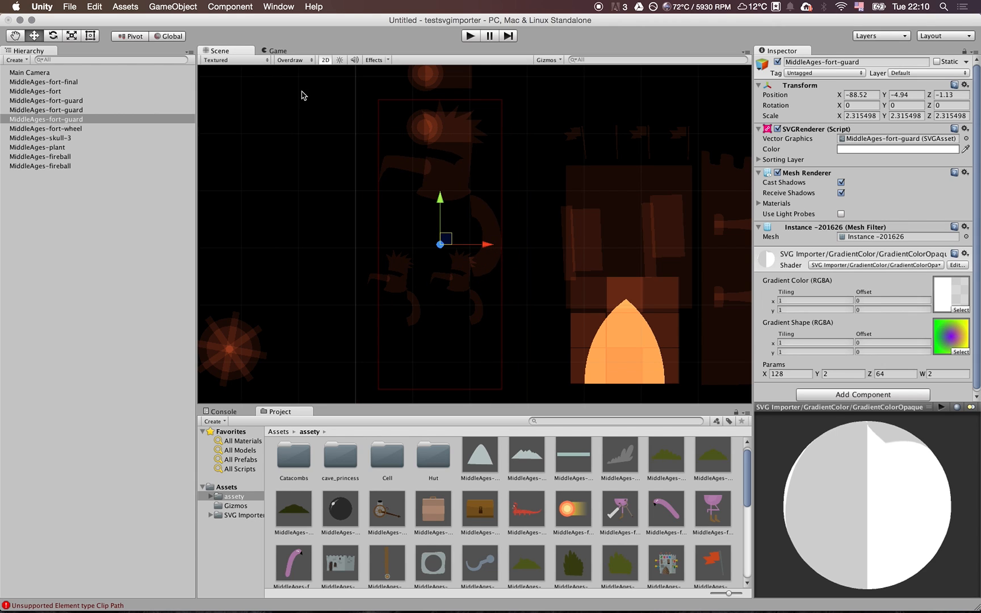
left_click(250, 60)
left_click(295, 60)
left_click(294, 60)
left_click(293, 41)
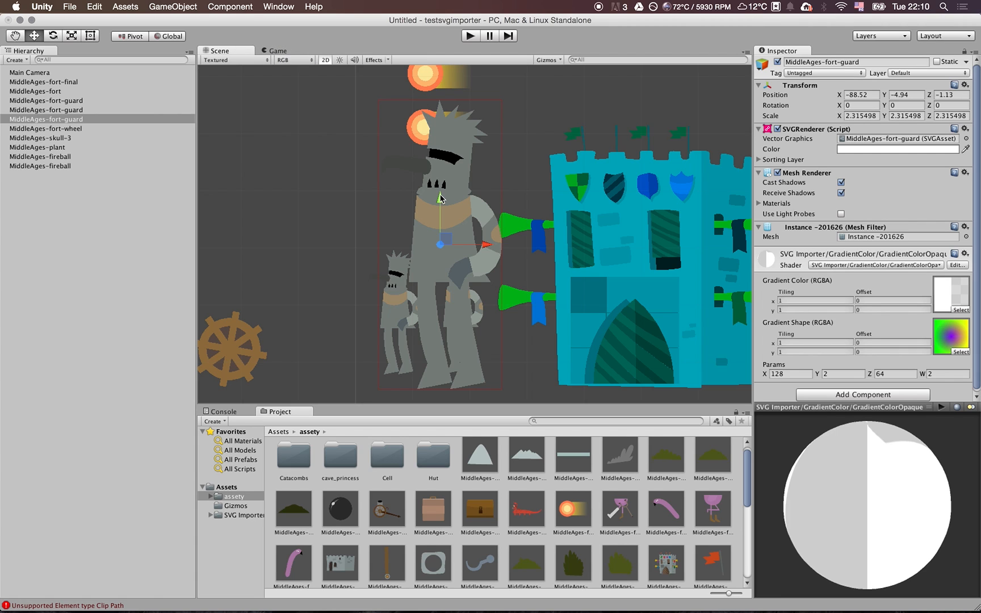
left_click_drag(452, 240, 453, 250)
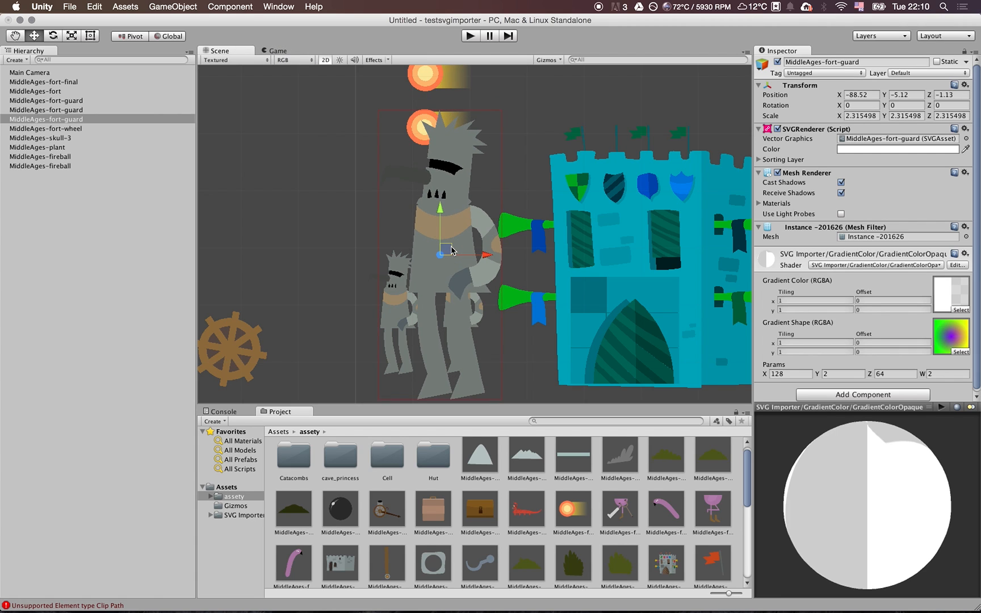
scroll(452, 249, "up", 2)
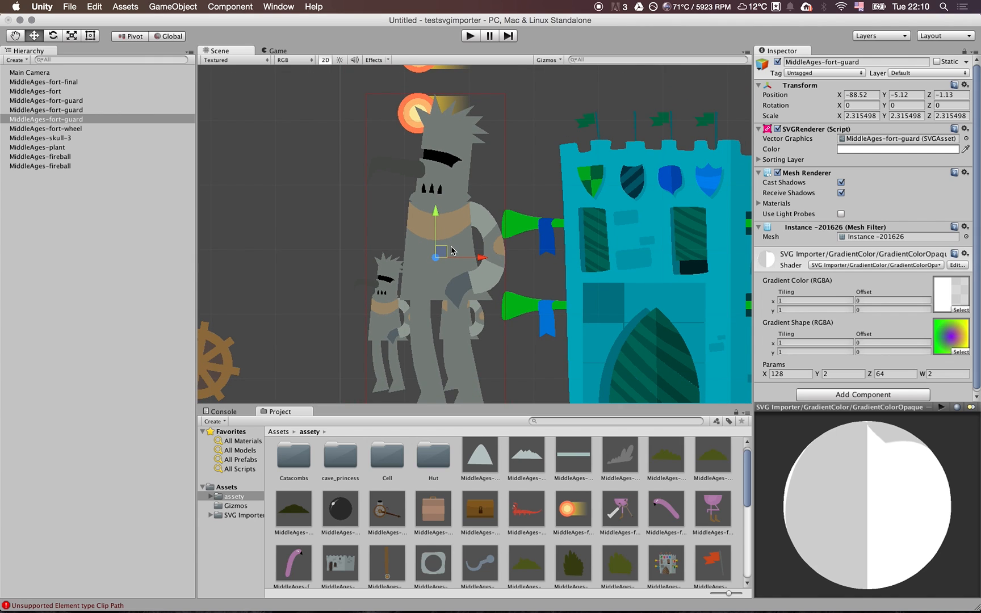
Set the format of the large guard's MiddleAges-fort-guard SVG asset to Transparent and apply the change
scroll(452, 251, "down", 2)
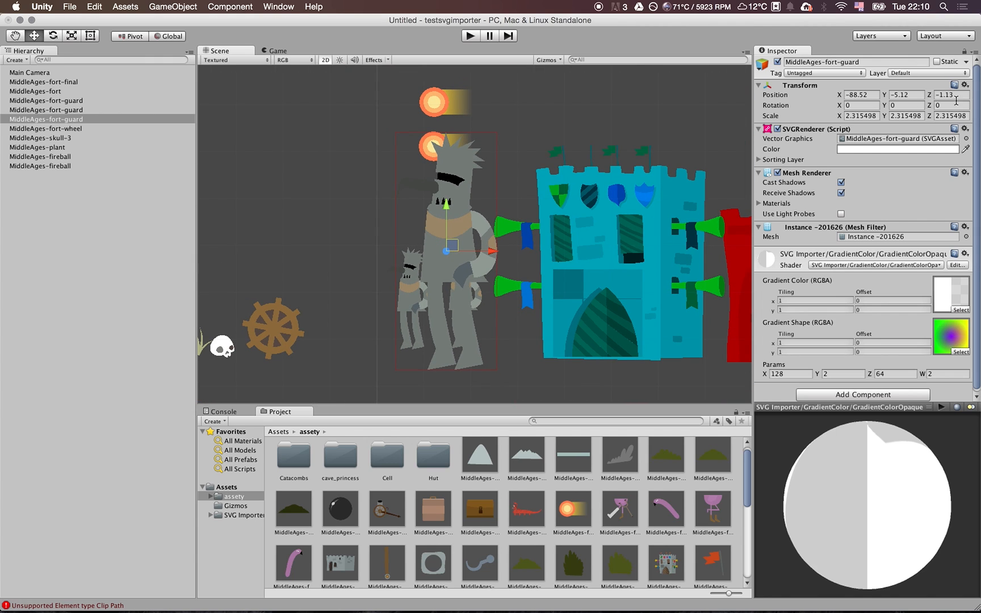
left_click(920, 140)
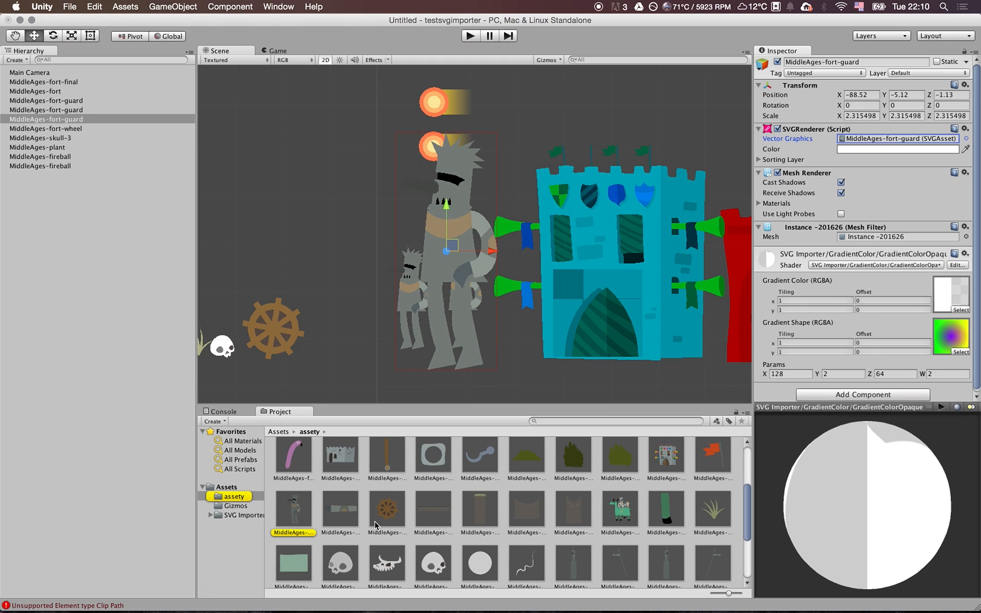
left_click(298, 515)
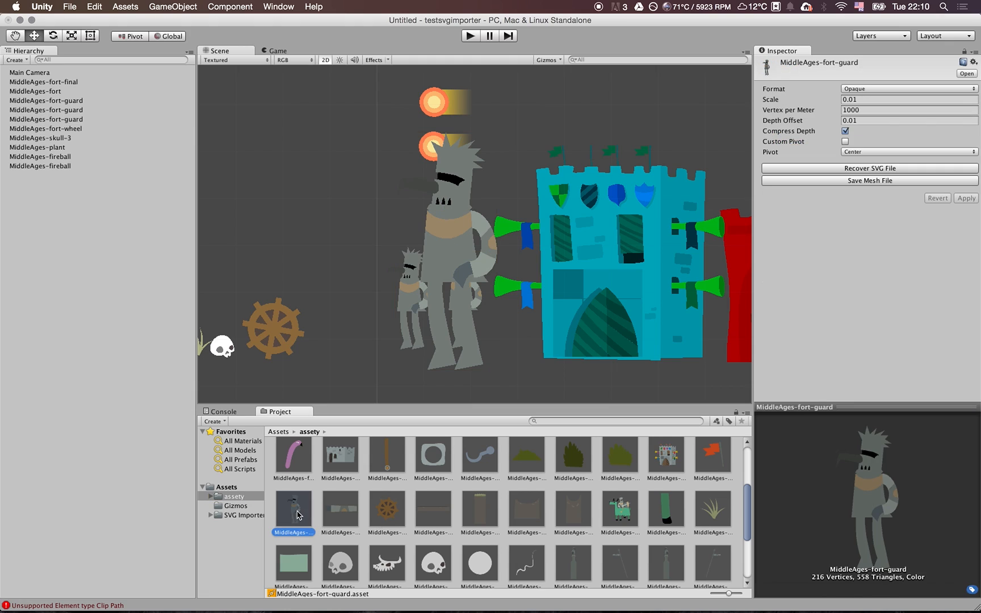
left_click(887, 89)
left_click(885, 98)
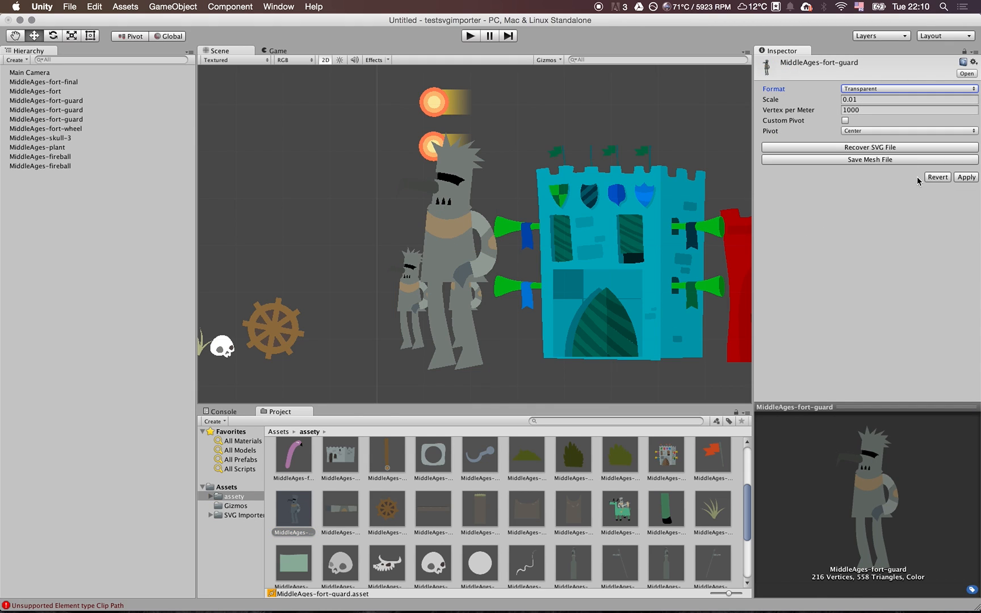
left_click(965, 177)
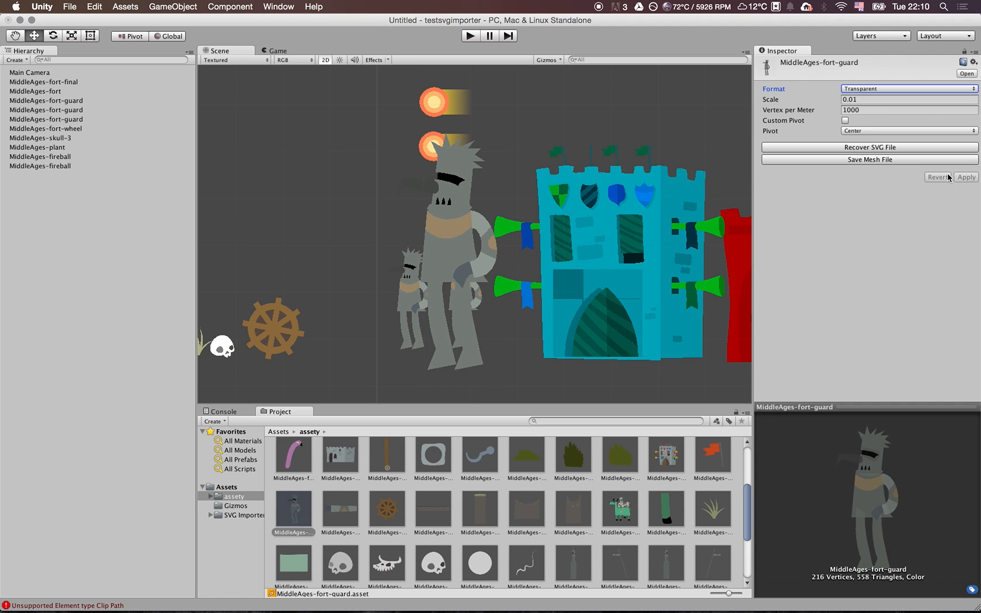
Move the large guard to about X -88.79, Y -4.98 so it overlaps both small guards, and check its tint colour
left_click(434, 217)
mouse_move(470, 242)
left_mouse_down()
mouse_move(493, 249)
mouse_move(458, 237)
left_mouse_up()
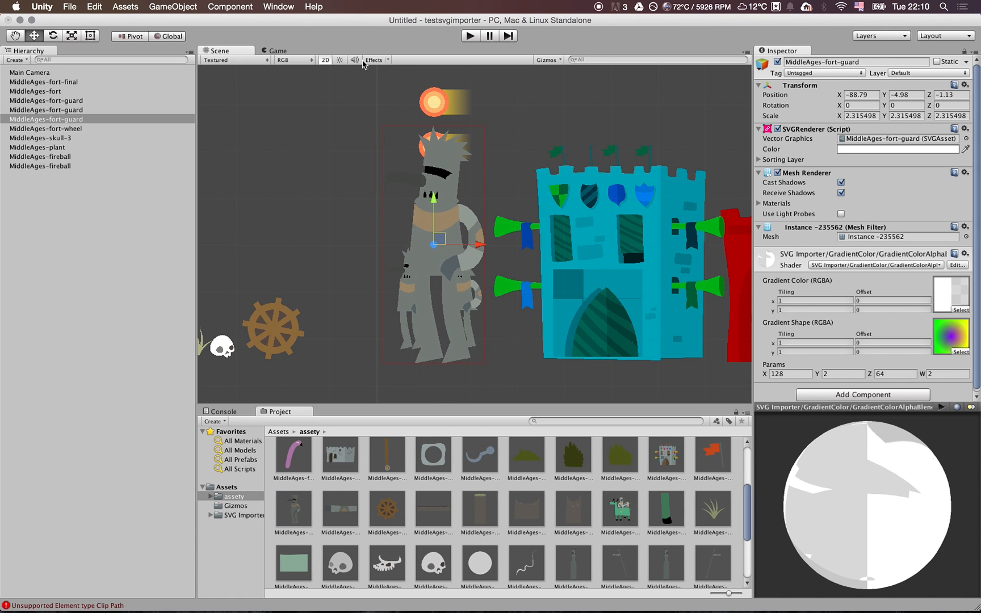
left_click(868, 150)
mouse_move(877, 409)
left_mouse_down()
mouse_move(789, 402)
mouse_move(887, 398)
left_mouse_up()
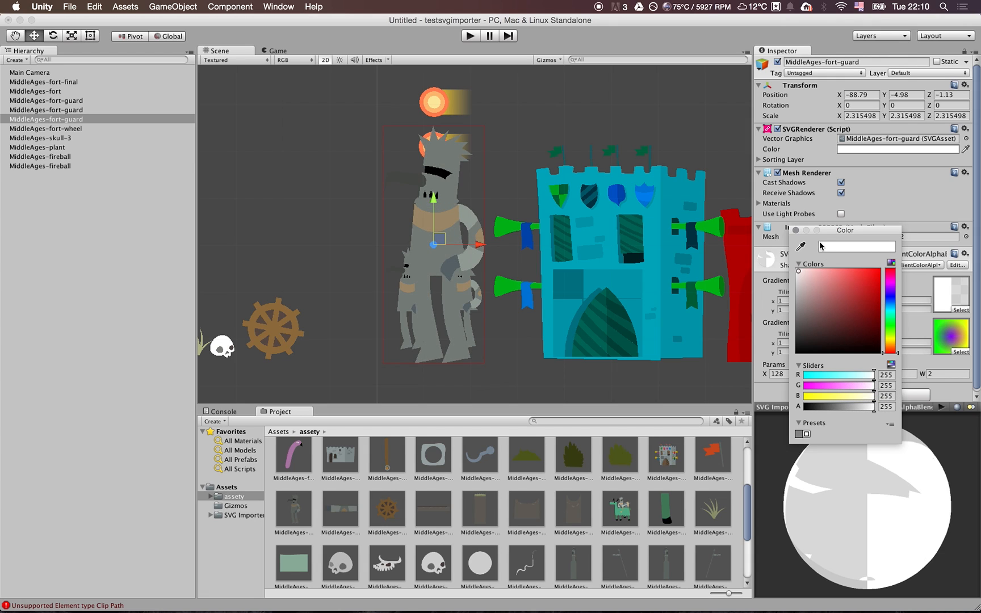
left_click(795, 230)
Examine the depth spacing of the large and small guards from the side in 3D, and return the scene to 2D
scroll(447, 271, "up", 4)
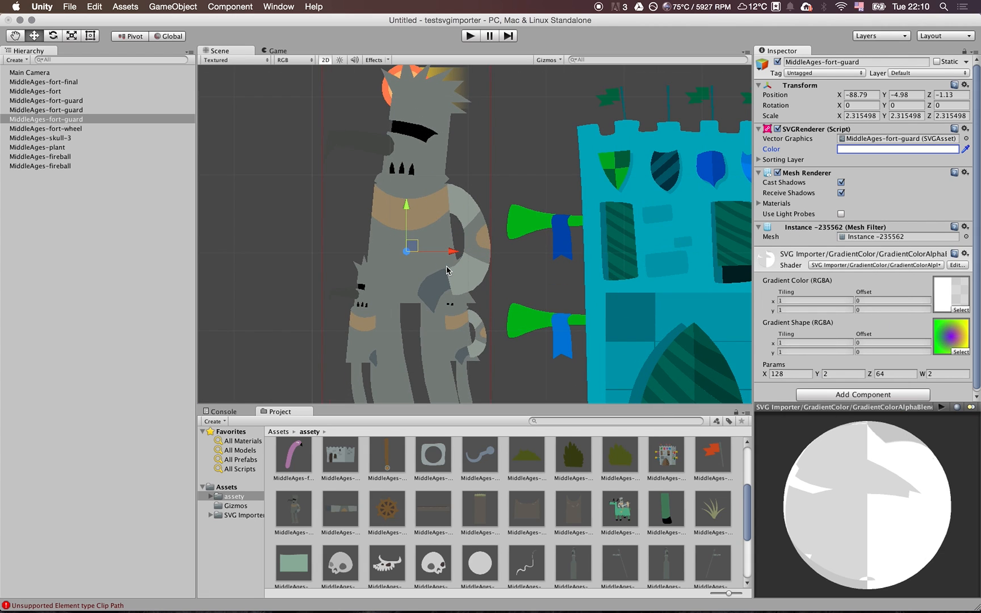
left_click(326, 60)
left_click_drag(419, 193, 507, 277, "alt")
left_click_drag(565, 262, 451, 261, "alt")
key("q")
key("w")
scroll(505, 269, "up", 3)
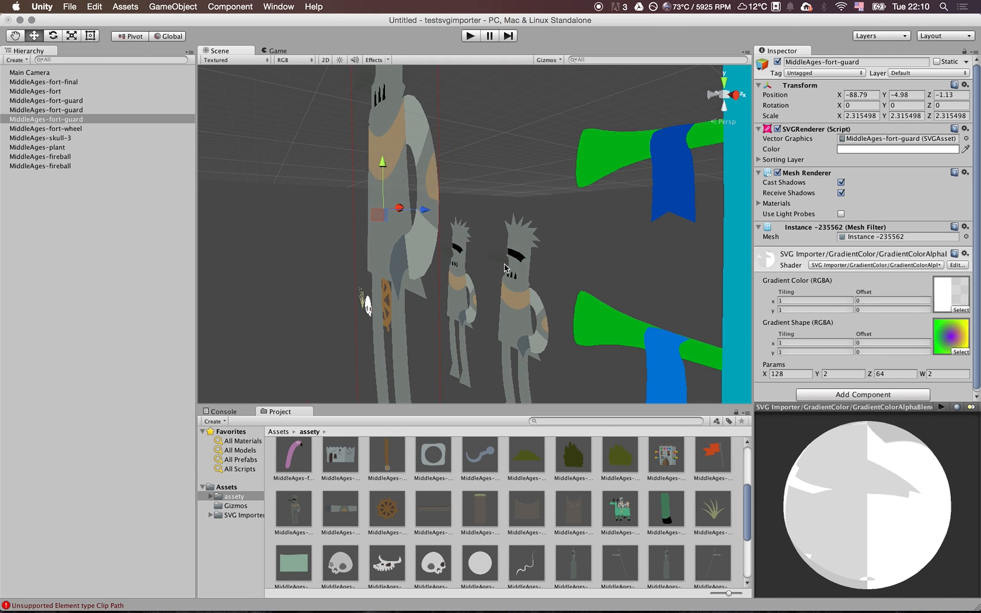
left_click(325, 60)
scroll(465, 214, "down", 5)
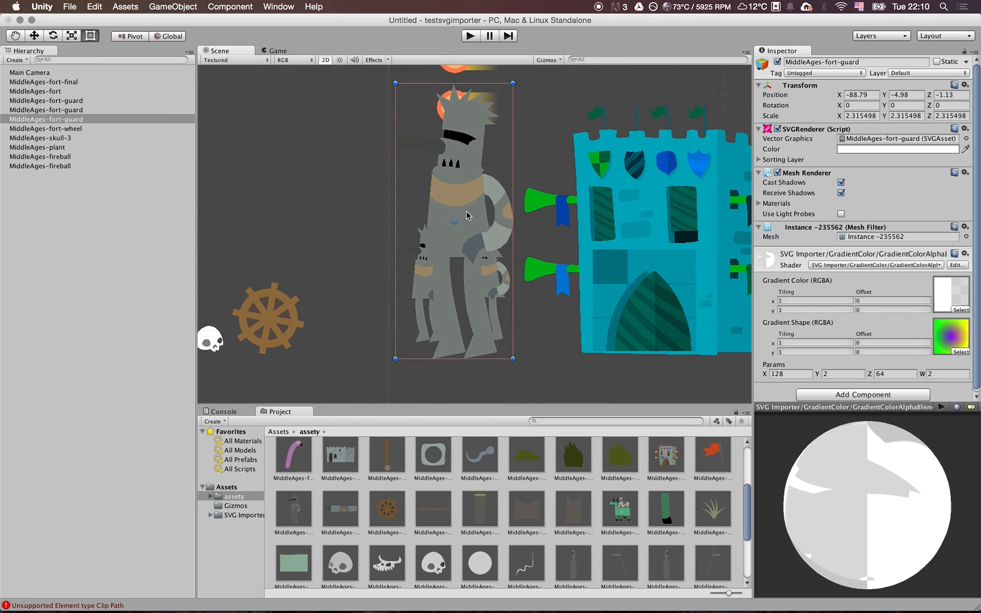
key("q")
left_click_drag(514, 203, 497, 213)
key("w")
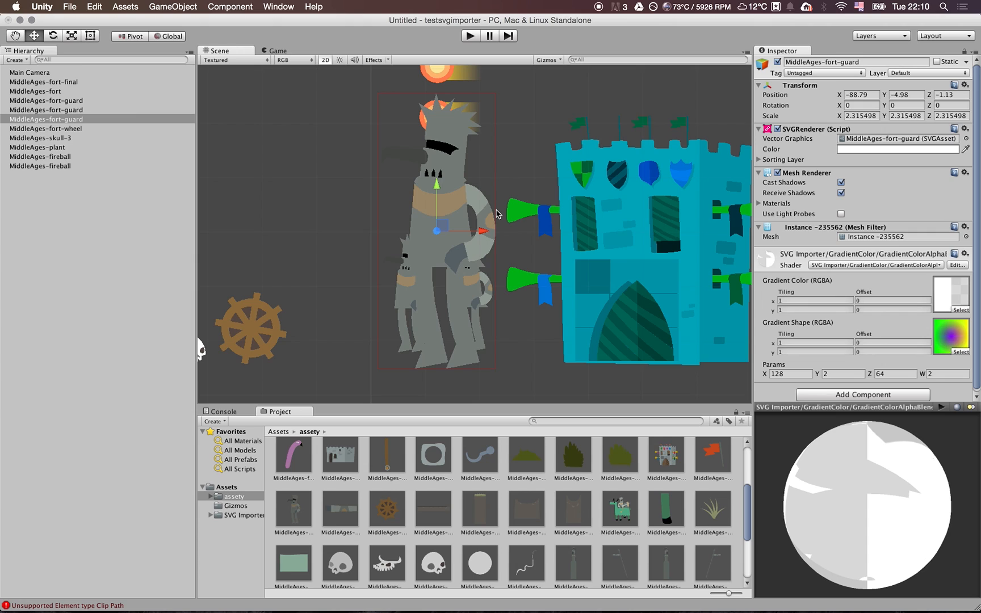
Set the MiddleAges-fort-guard asset's format to Opaque and apply the change
left_click(885, 140)
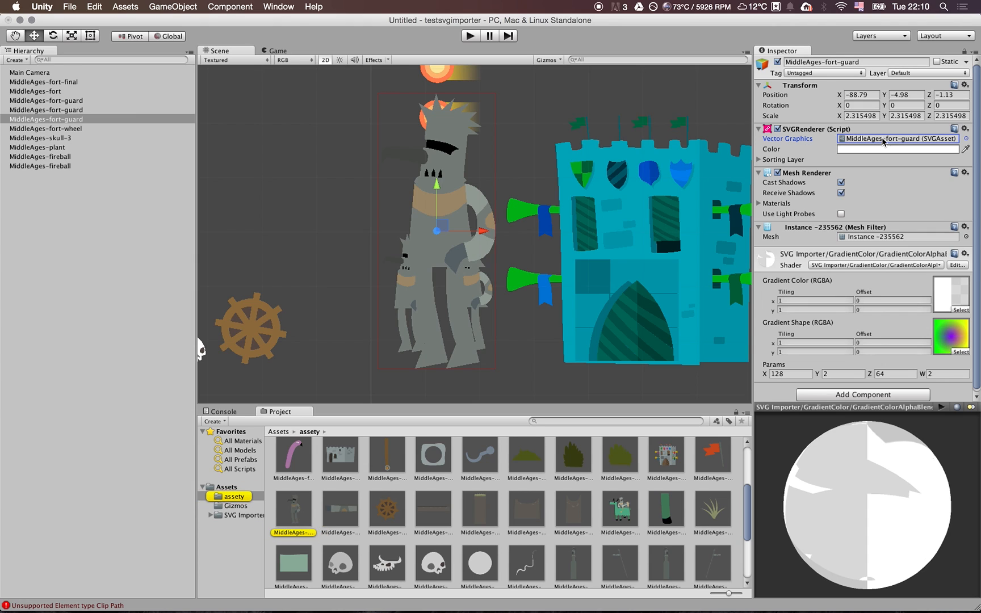
left_click(293, 509)
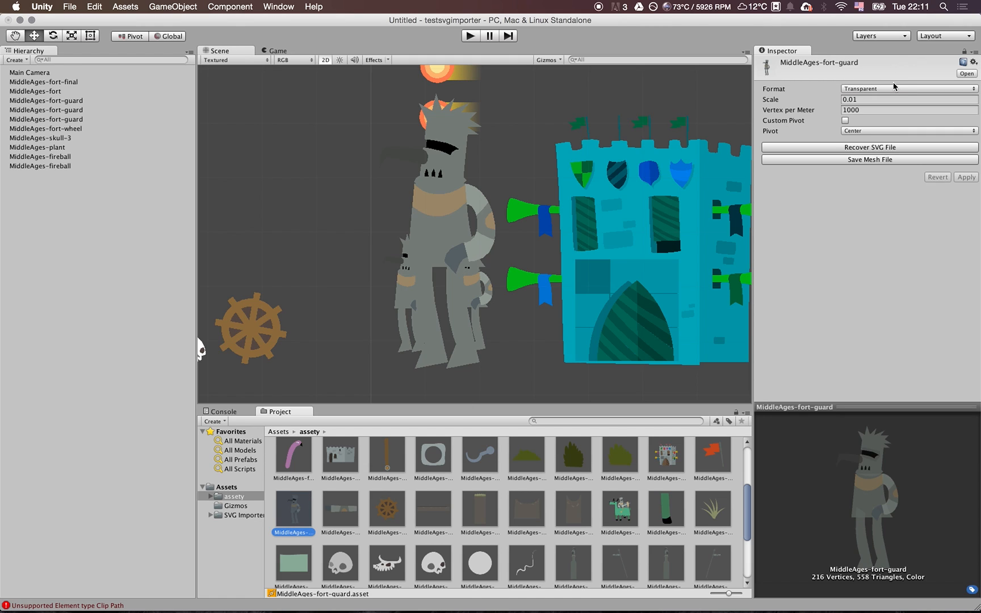
left_click(878, 90)
left_click(882, 93)
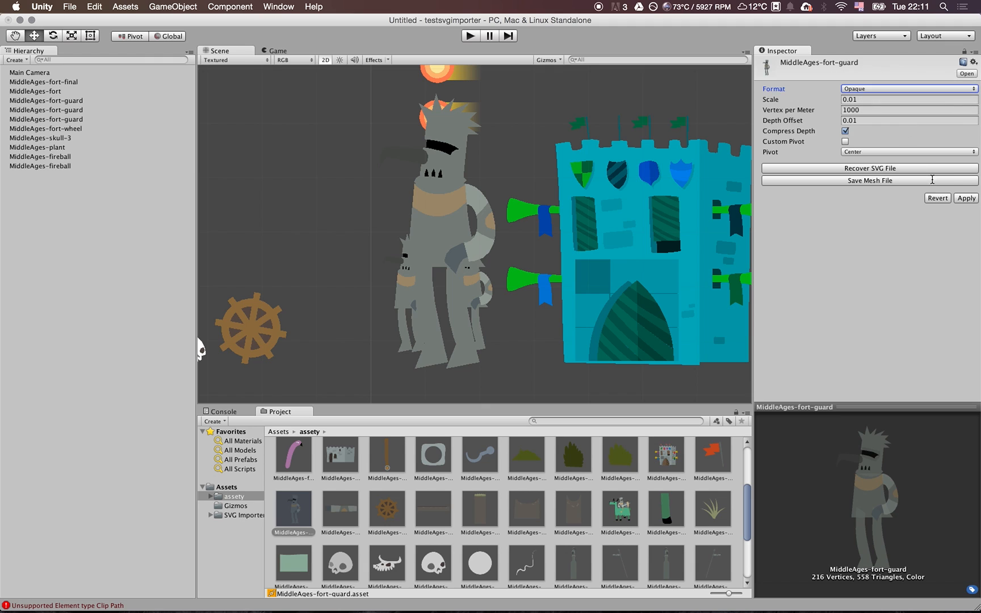
left_click(966, 197)
Move the large guard to about X -88.69, Y -4.89, in front of the lower fireball and the small guards
scroll(529, 195, "down", 2)
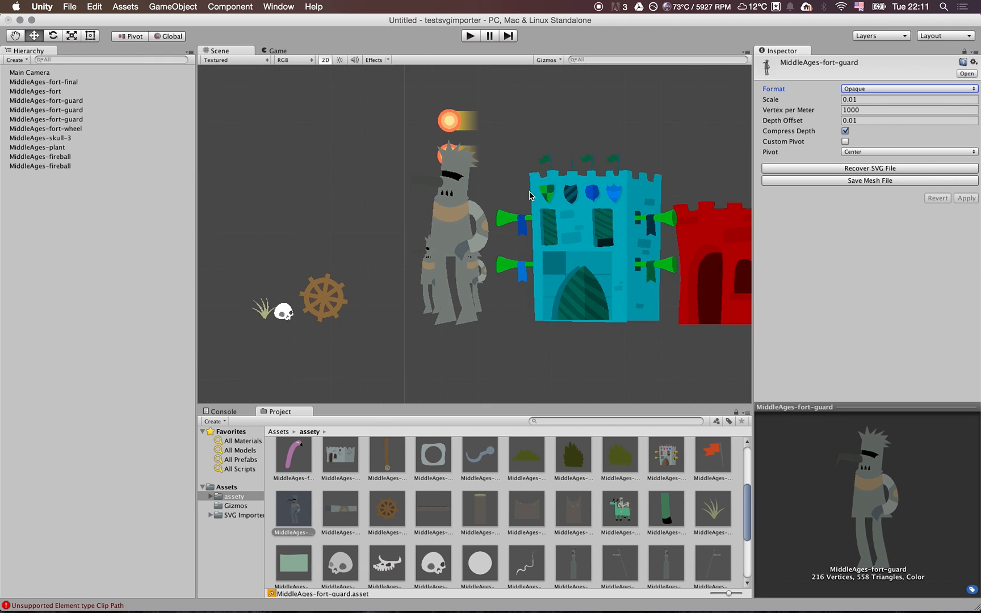
scroll(529, 195, "up", 2)
middle_click_drag(533, 193, 512, 188)
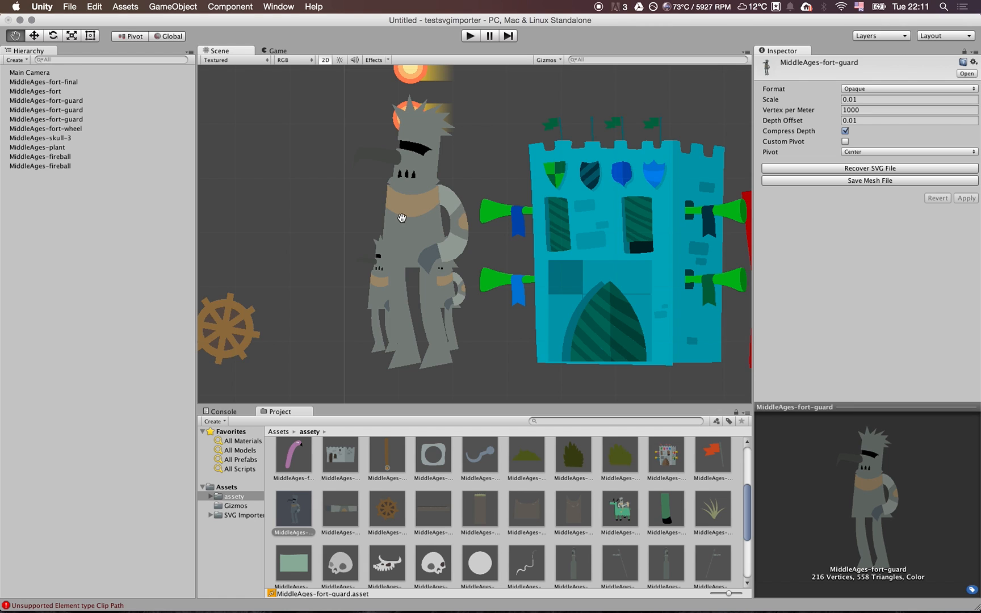
left_click(403, 219)
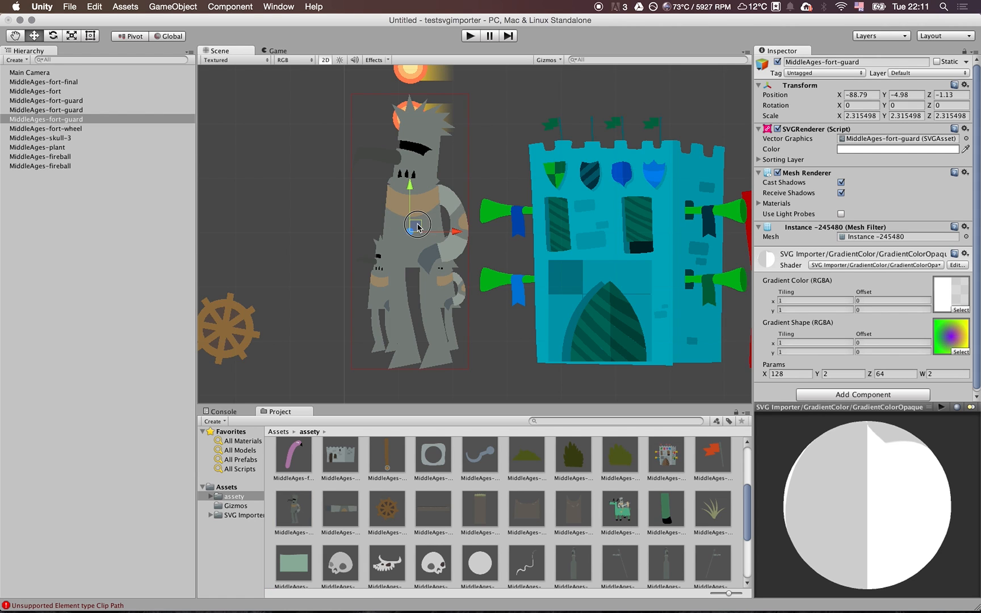
left_click_drag(417, 227, 423, 222)
key("q")
left_click_drag(557, 213, 509, 251)
scroll(482, 259, "down", 5)
key("w")
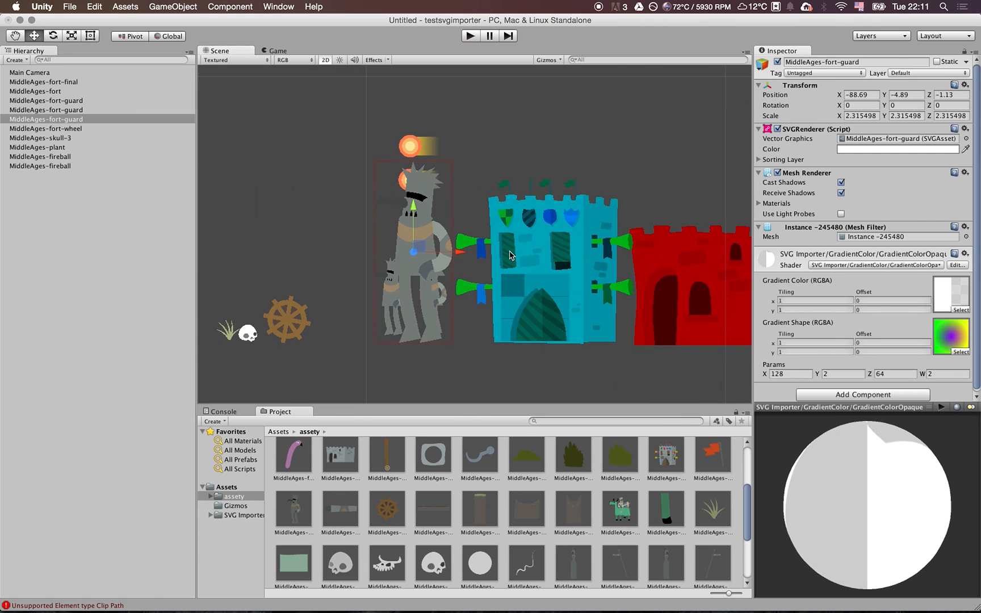
Locate the large guard's SVG asset in the project and review its available format options, including UGUI
scroll(621, 471, "down", 5)
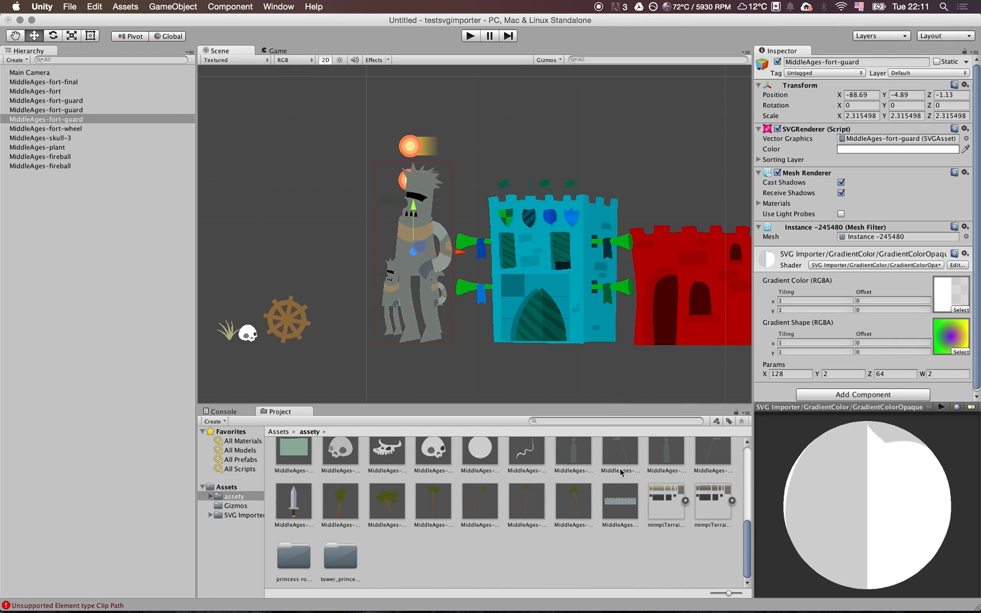
scroll(621, 471, "up", 5)
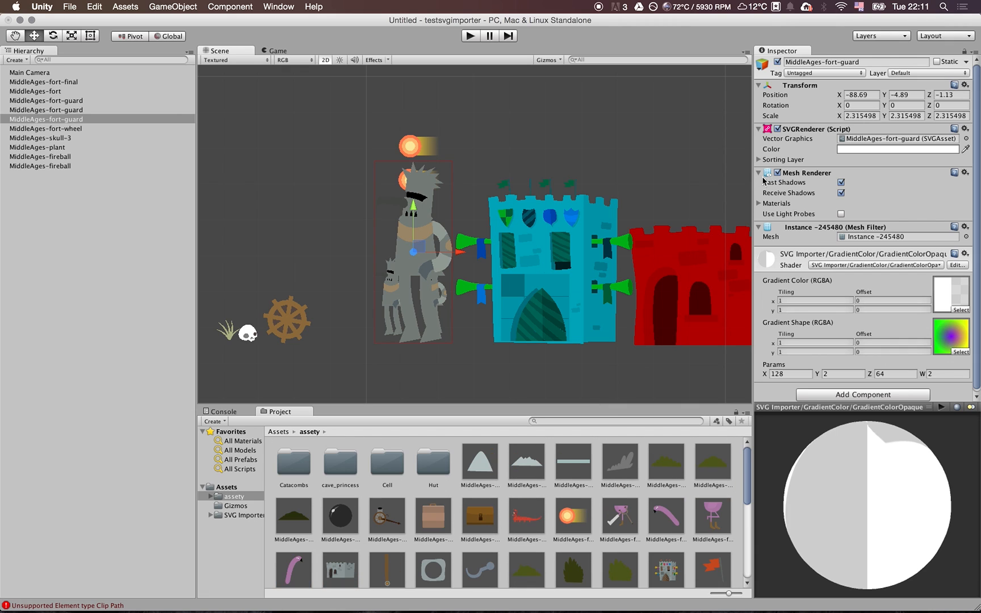
left_click(878, 131)
left_click(876, 133)
left_click(876, 141)
left_click(300, 515)
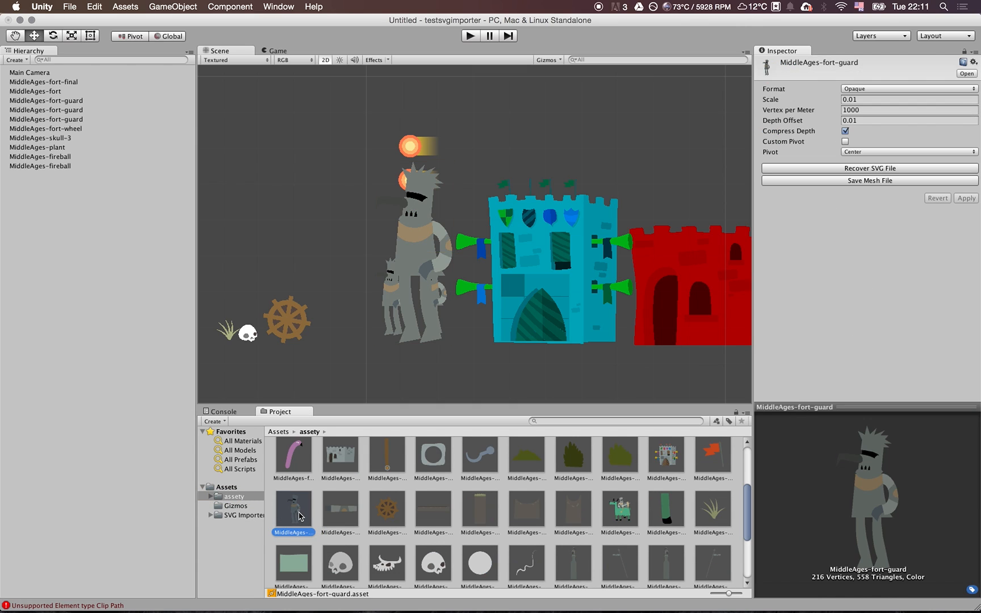
left_click(871, 91)
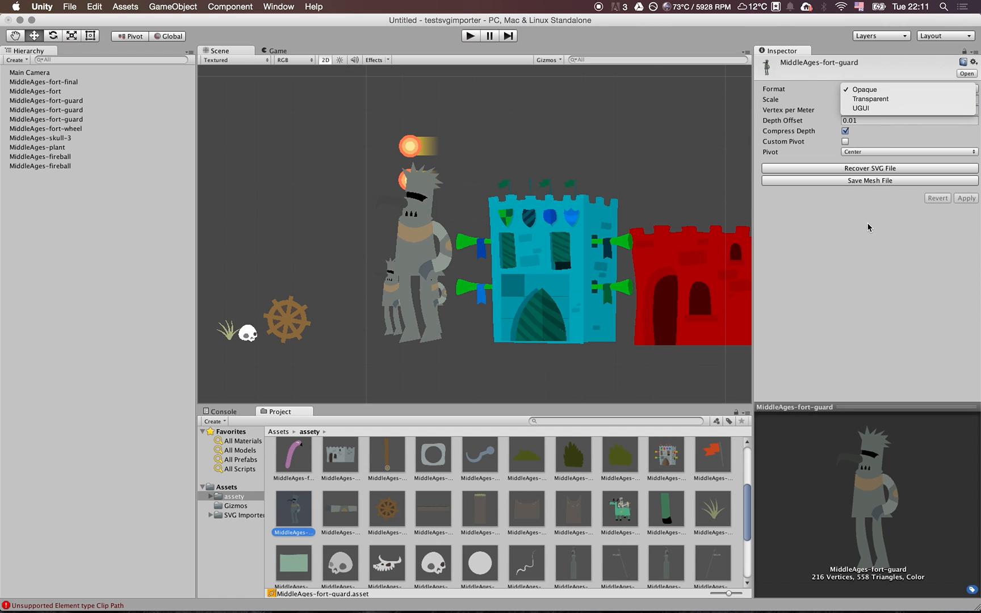
left_click(869, 250)
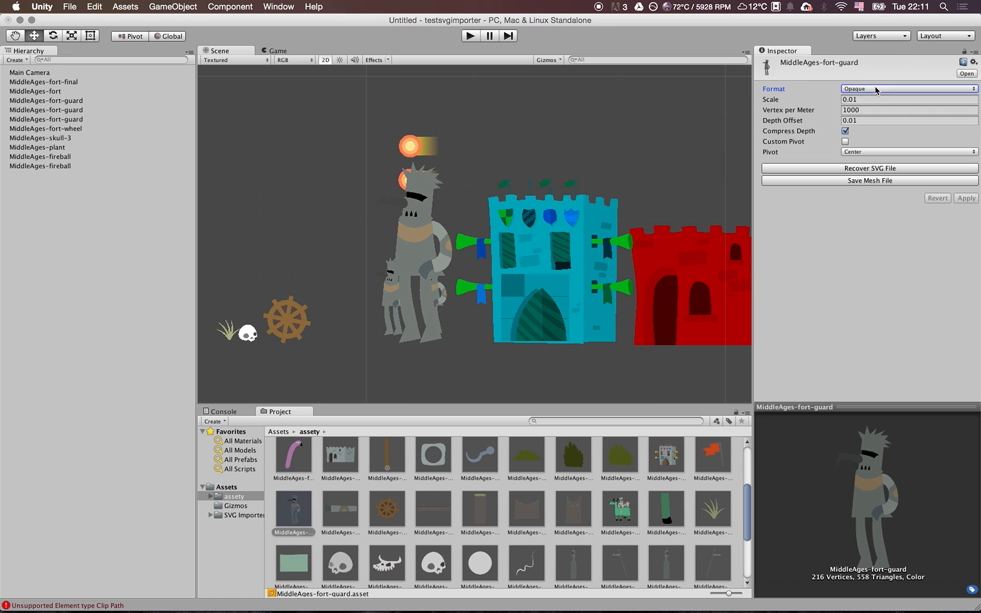
left_click(877, 90)
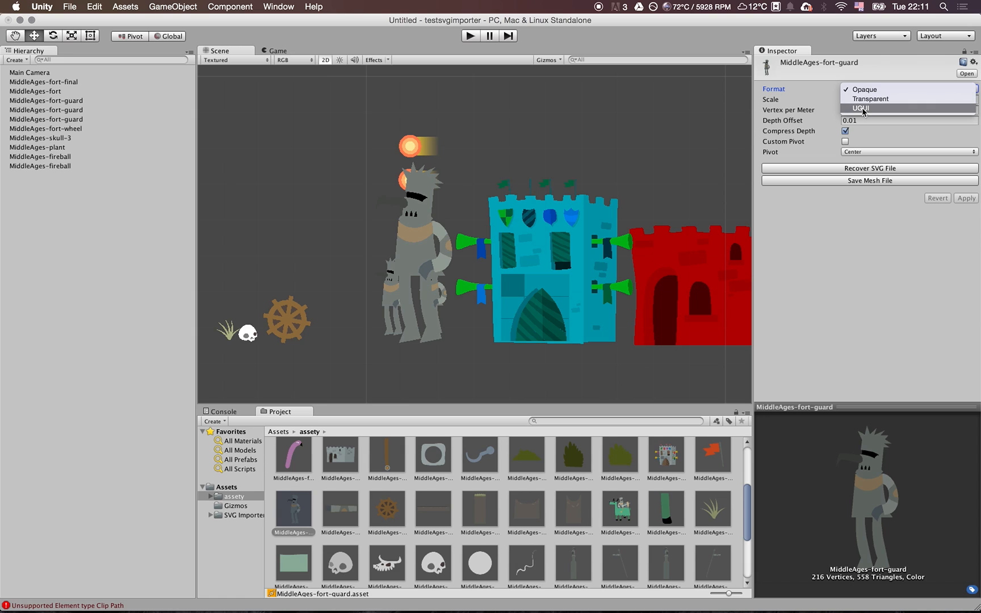
left_click(855, 249)
left_click(869, 86)
left_click(854, 247)
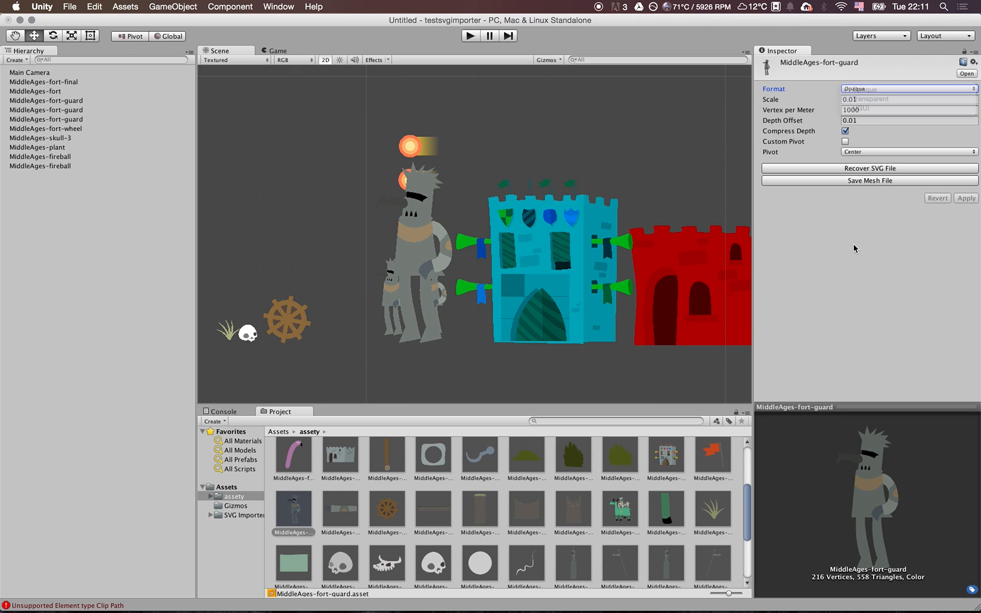
left_click(876, 89)
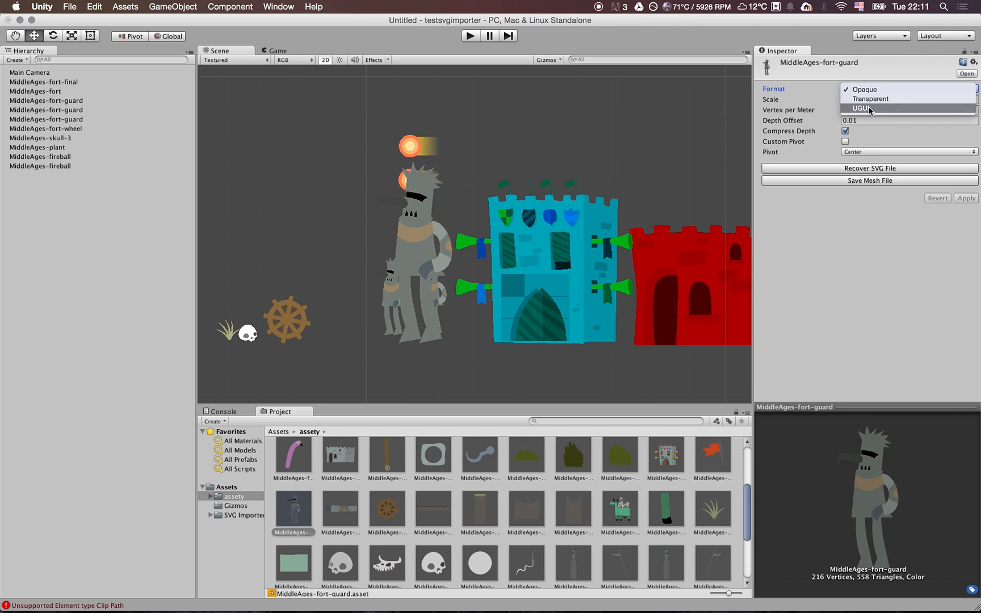
left_click(853, 284)
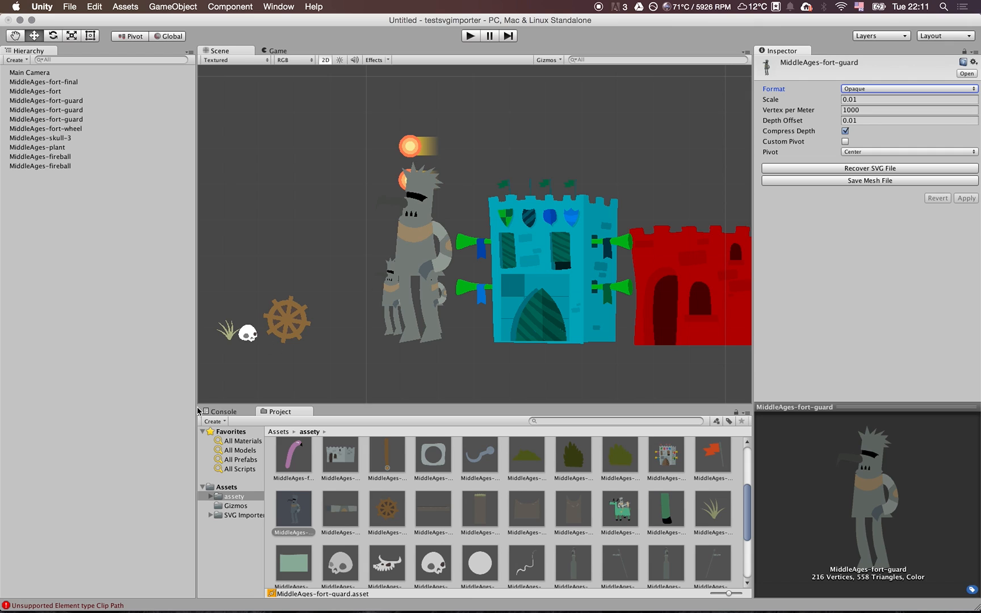
Clear the console log and add a UI SVG Image to the scene
left_click(223, 412)
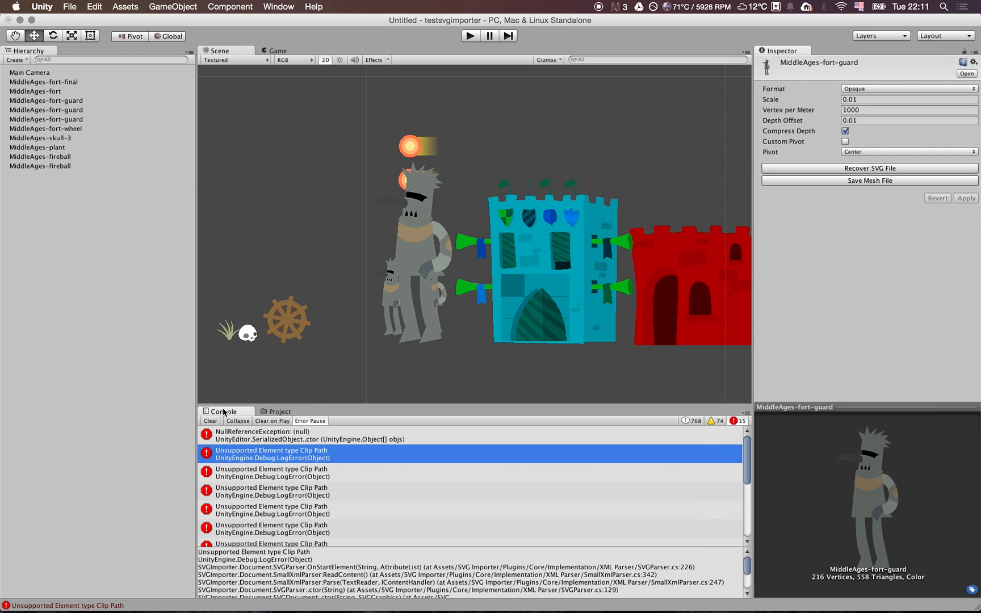
left_click(211, 421)
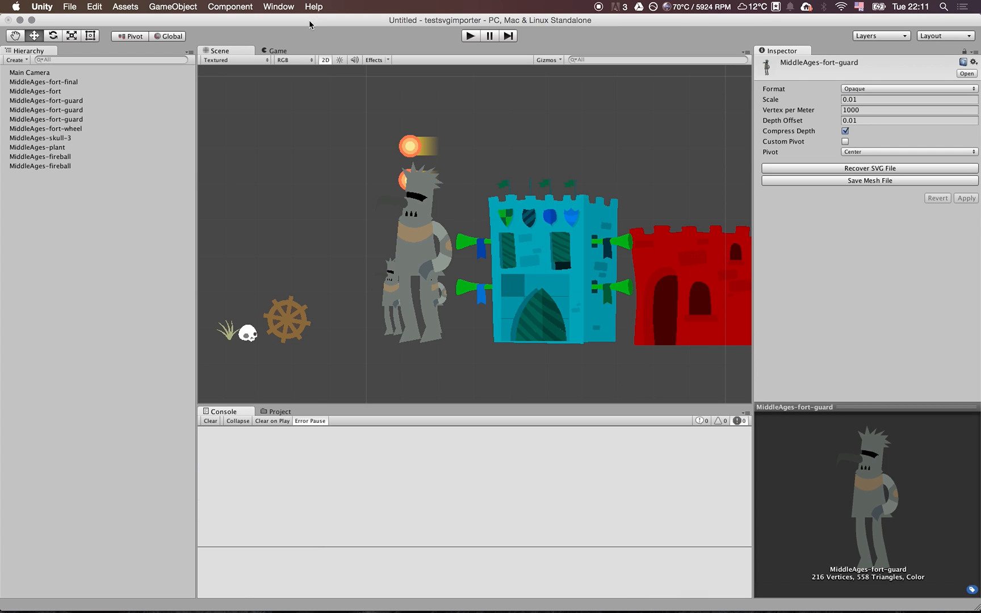
left_click(172, 7)
left_click(114, 28)
left_click(16, 61)
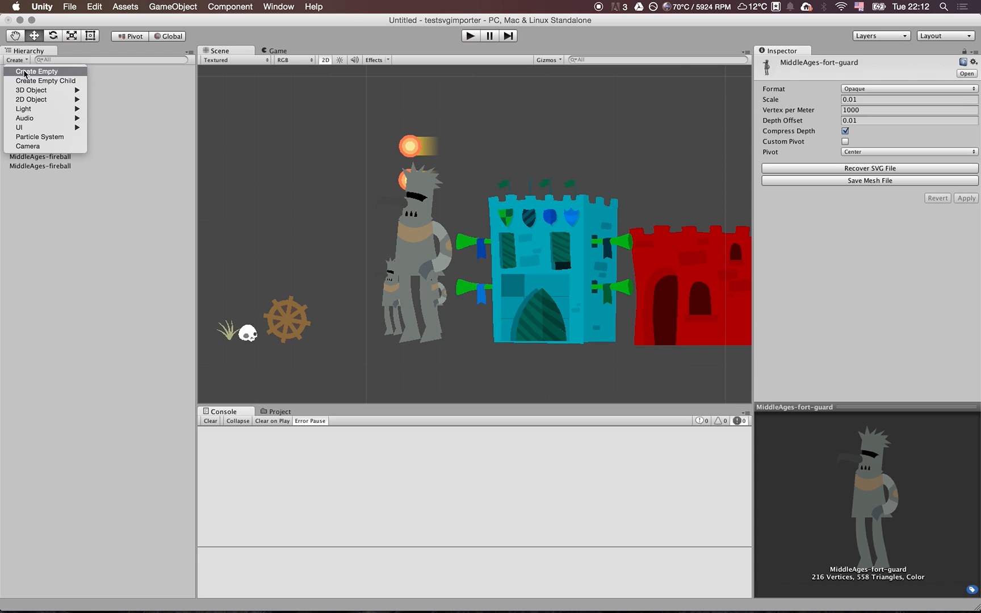
mouse_move(25, 131)
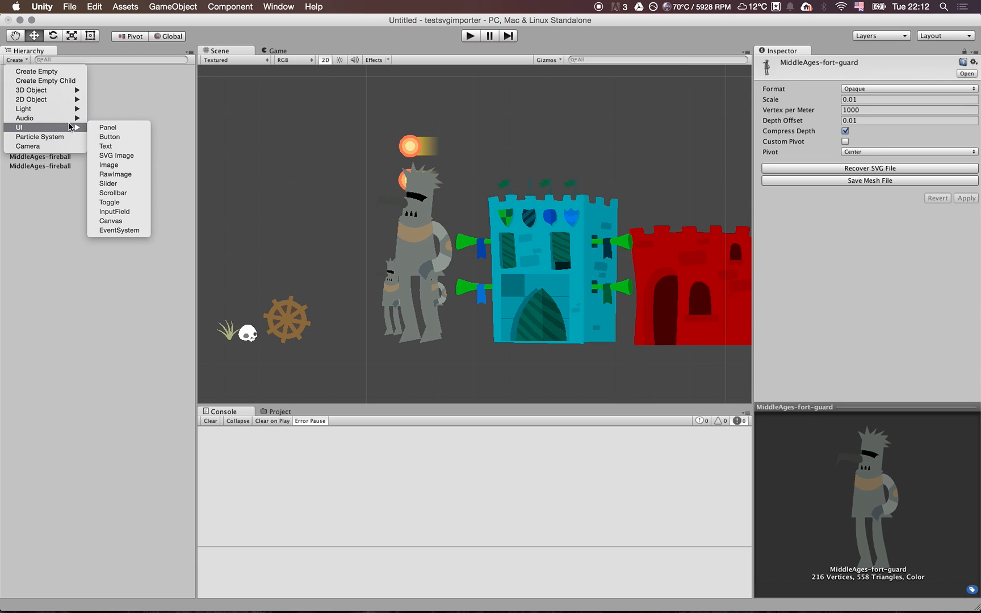
left_click(113, 156)
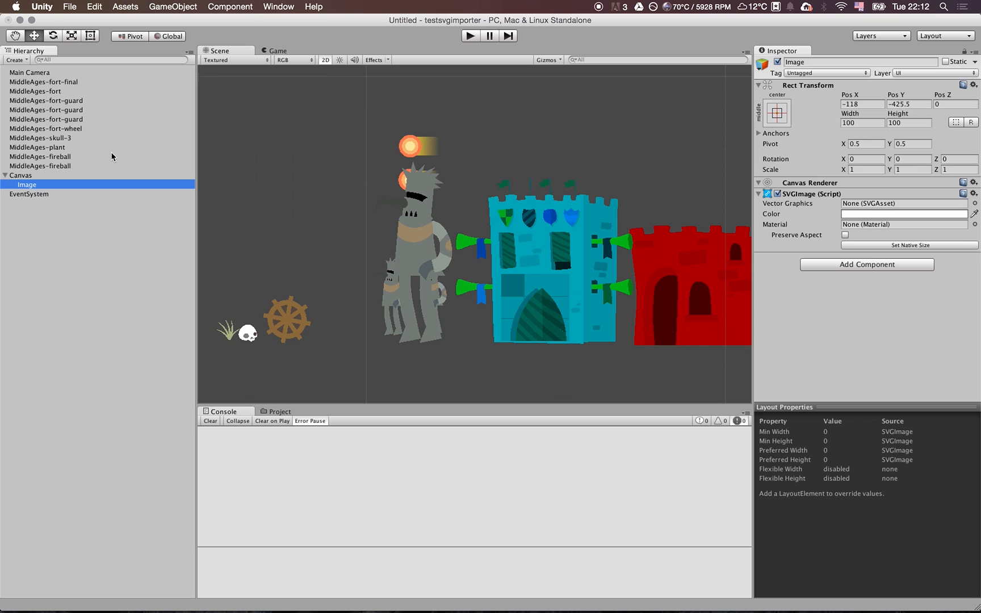
Move the new SVG image inside the canvas frame, to about Pos X -159, Pos Y -45
double_click(25, 175)
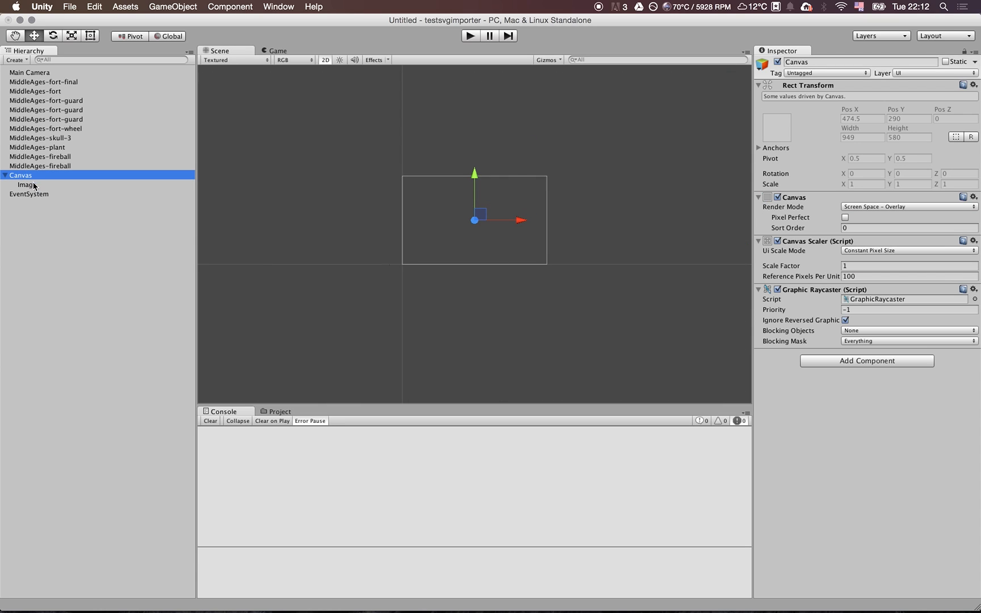
double_click(26, 185)
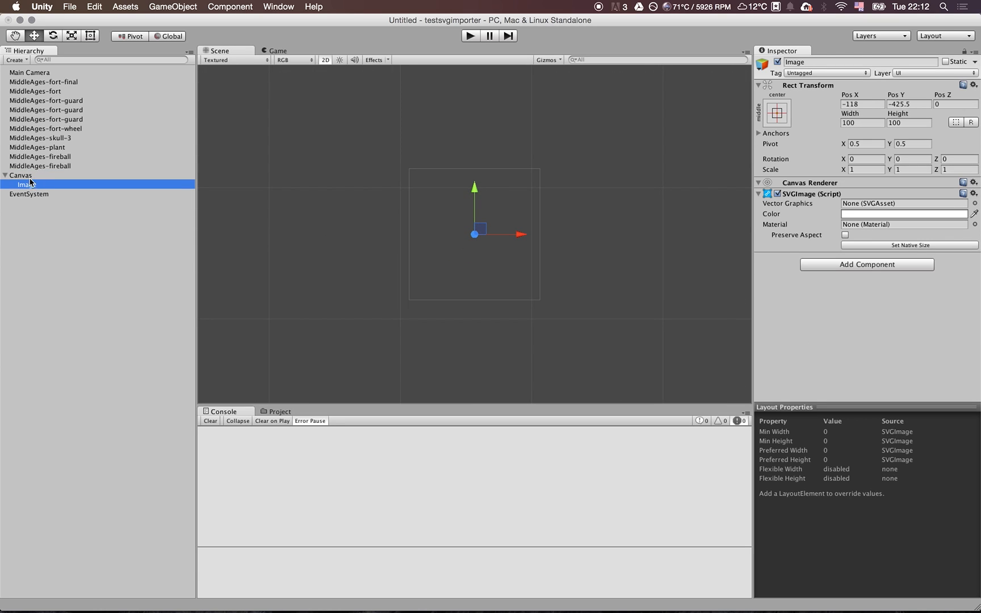
scroll(512, 252, "down", 10)
left_click_drag(486, 236, 483, 203)
scroll(485, 201, "up", 2)
scroll(587, 186, "down", 5)
key("q")
left_click_drag(606, 172, 538, 192)
key("w")
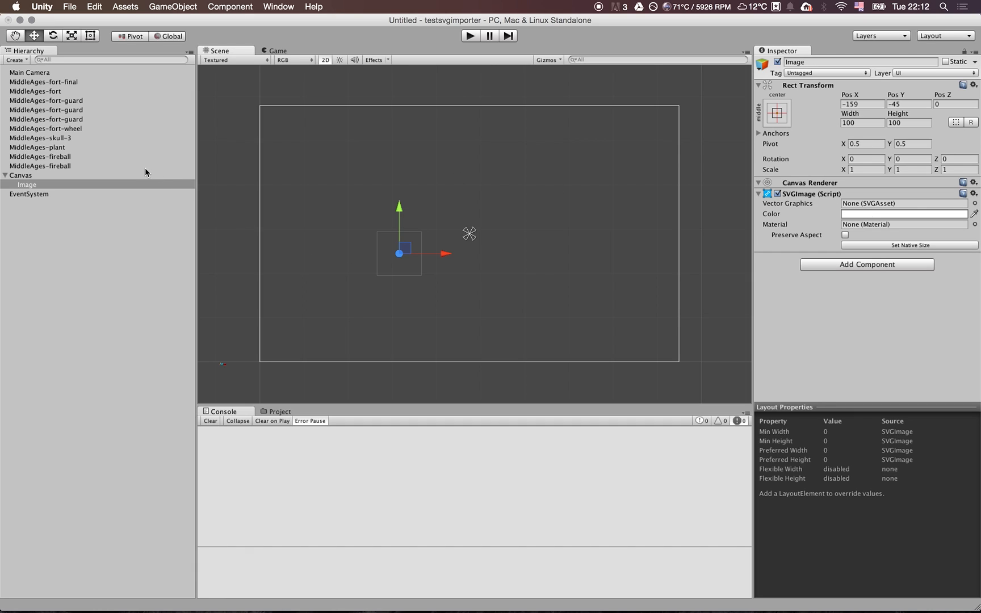
Find the MiddleAges-statue-dialog-bubble asset in the project, set its format to UGUI and apply the change
left_click(101, 174)
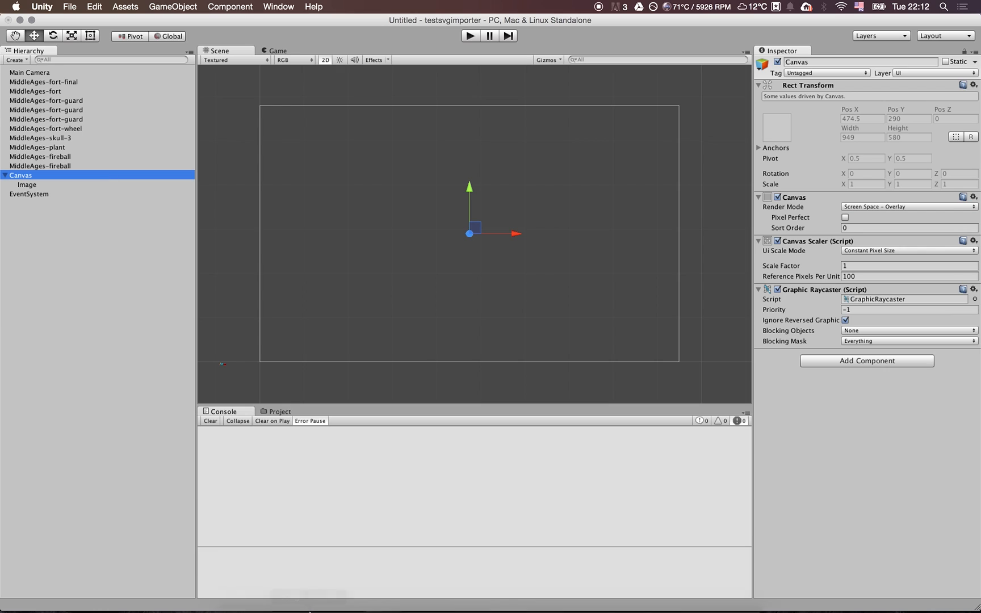
mouse_move(341, 603)
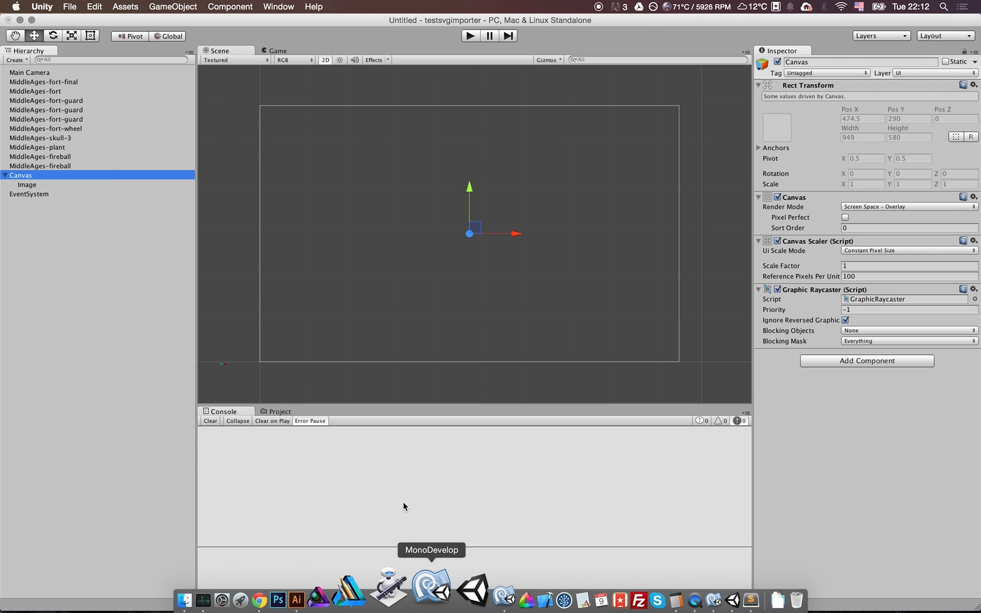
left_click(49, 186)
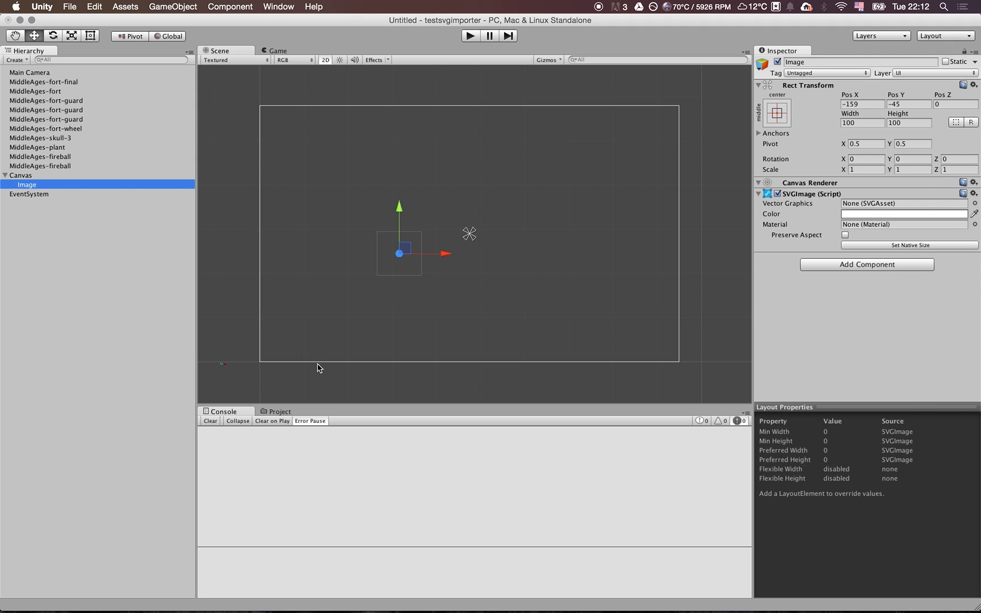
left_click(275, 413)
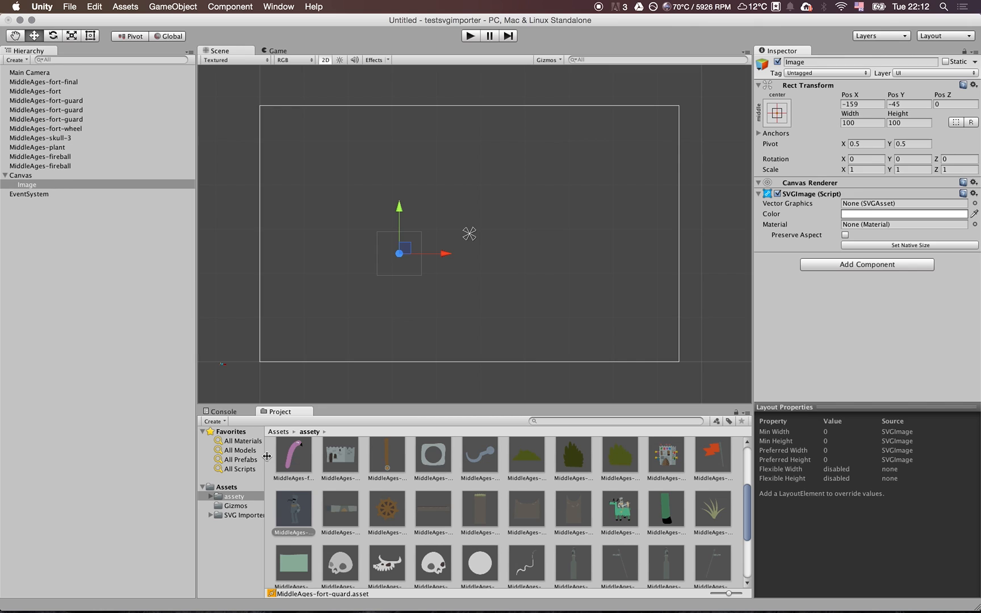
left_click(298, 458)
scroll(572, 497, "down", 3)
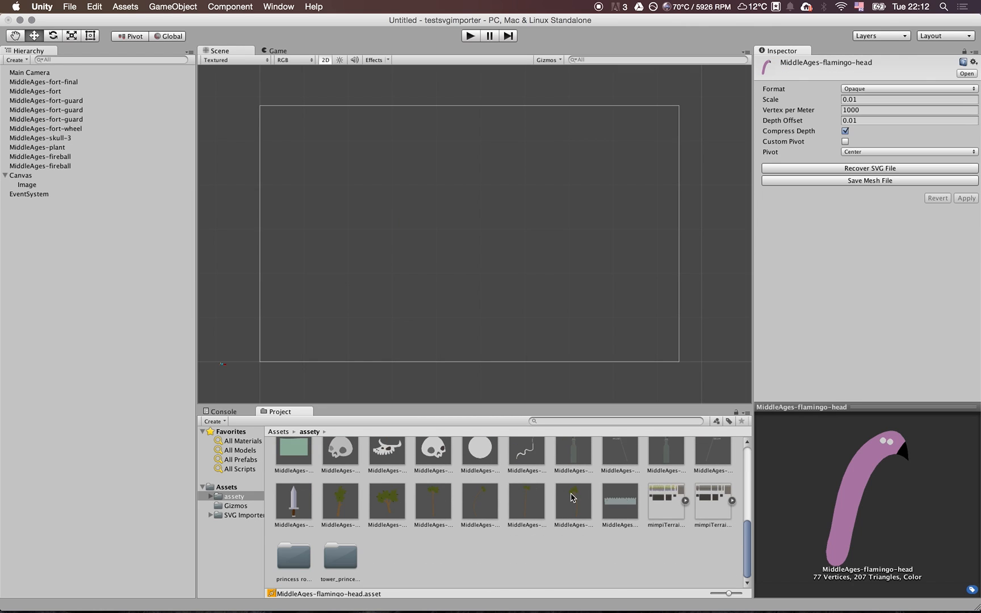
left_click(474, 506)
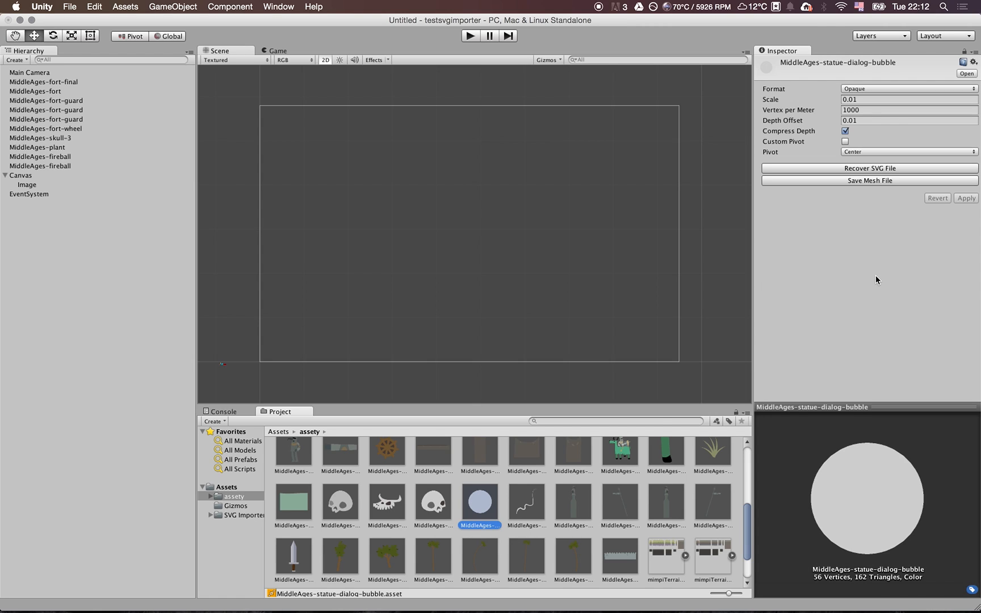
left_click(891, 89)
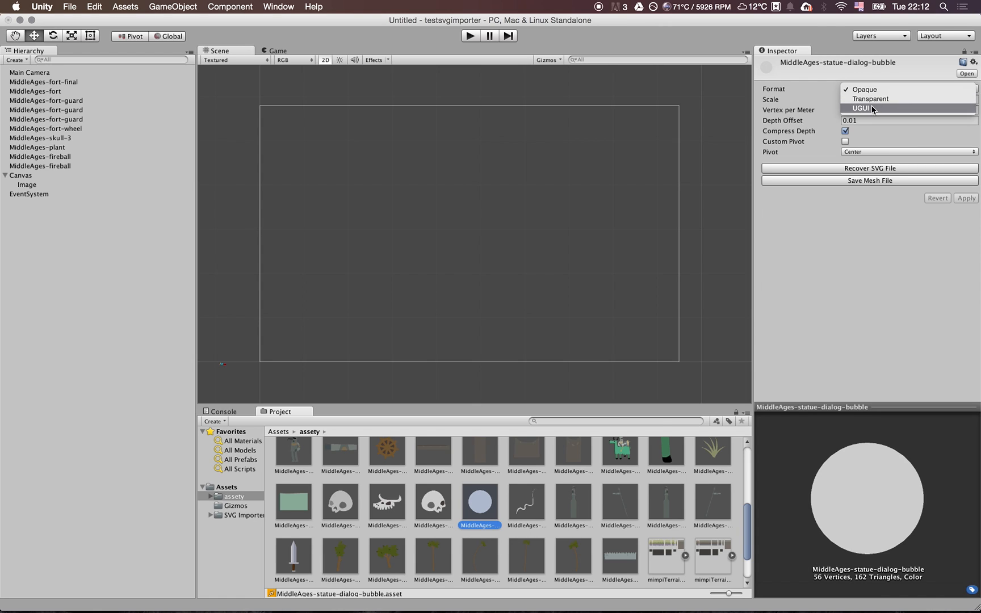
left_click(872, 108)
left_click(966, 177)
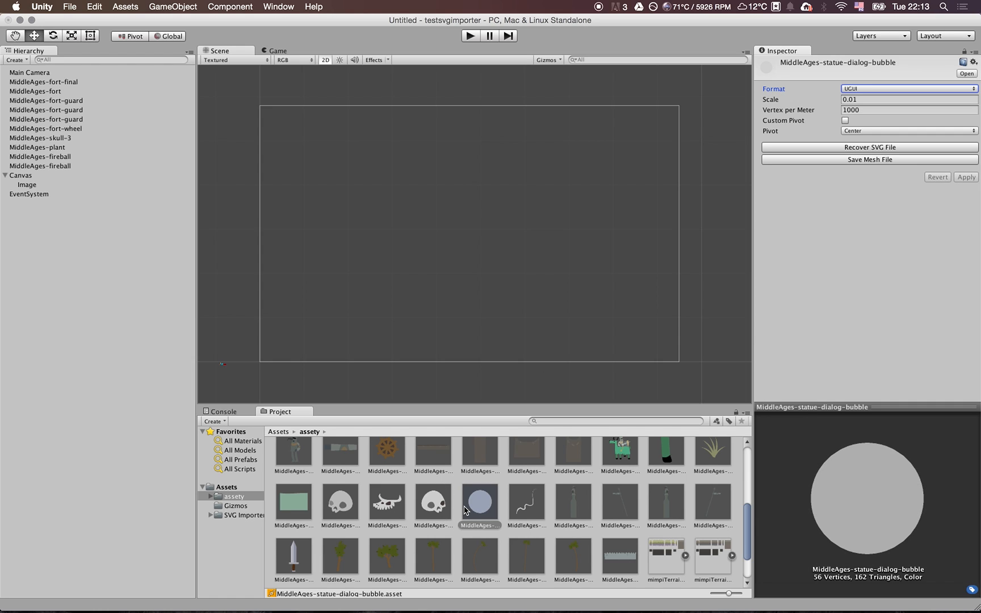
Assign the MiddleAges-statue-dialog-bubble asset as the canvas image's vector graphic and frame the image in the scene
left_click(38, 186)
left_click_drag(479, 500, 876, 204)
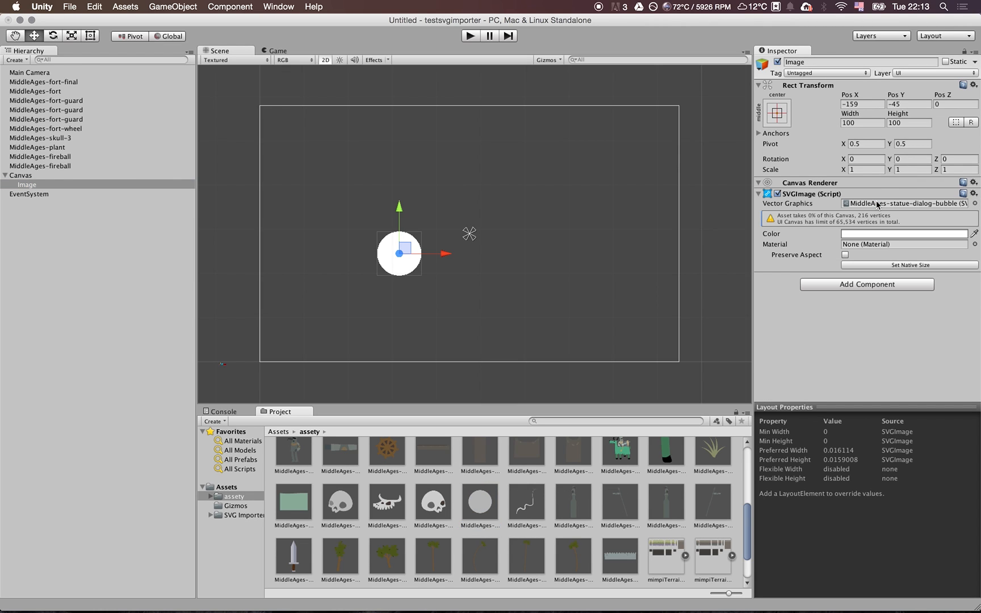
key("f")
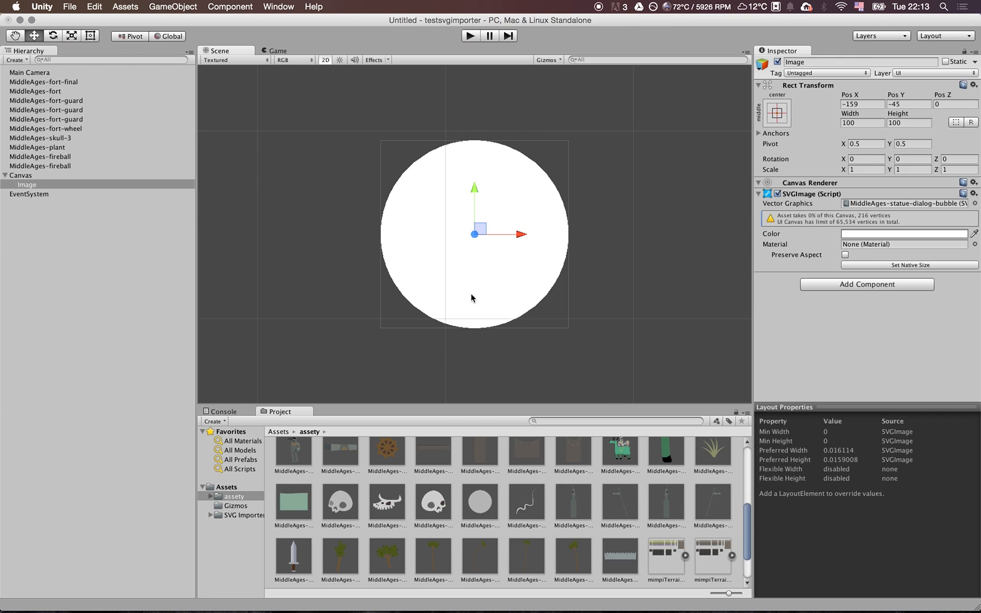
scroll(463, 276, "down", 5)
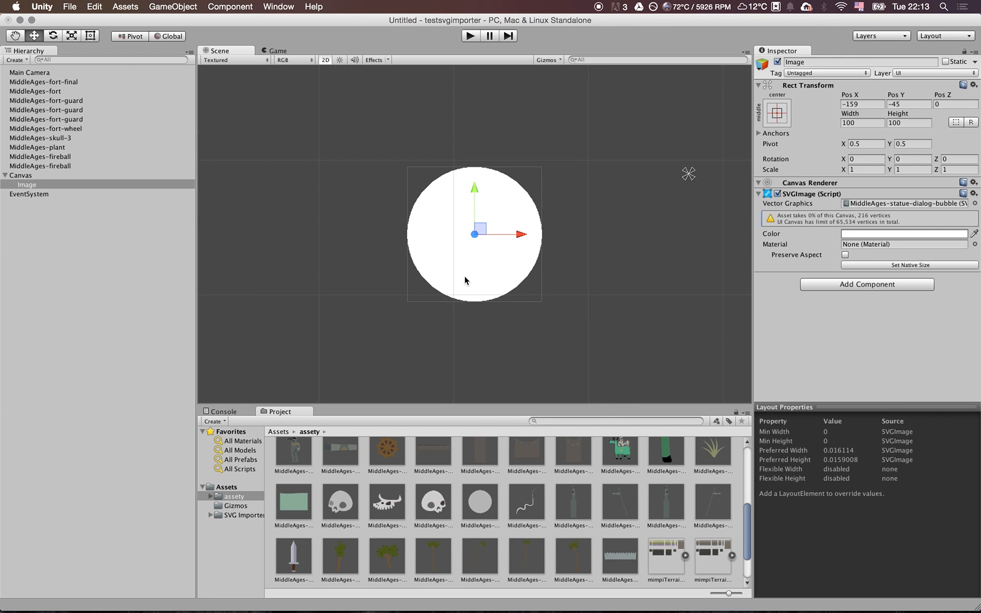
Move the dialog bubble image slightly to the left within the canvas frame
key("q")
left_click_drag(479, 271, 463, 271)
scroll(448, 274, "down", 3)
key("w")
scroll(410, 298, "down", 4)
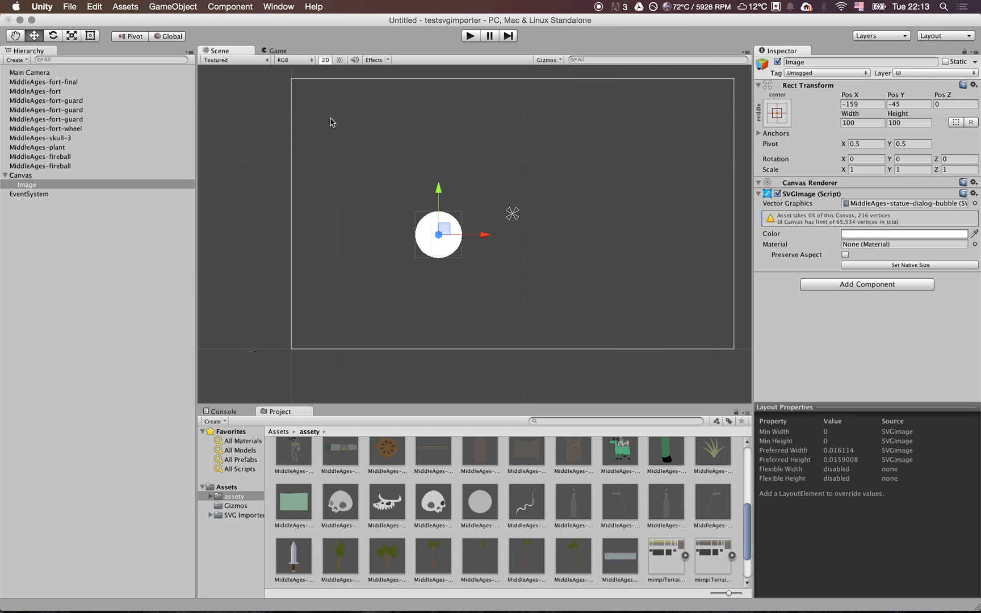
left_click(448, 223)
left_click_drag(447, 223, 412, 219)
Set the format of the MiddleAges-scull, MiddleAges-skull-2 and MiddleAges-skull-3 assets to UGUI together and apply it
left_click(342, 503)
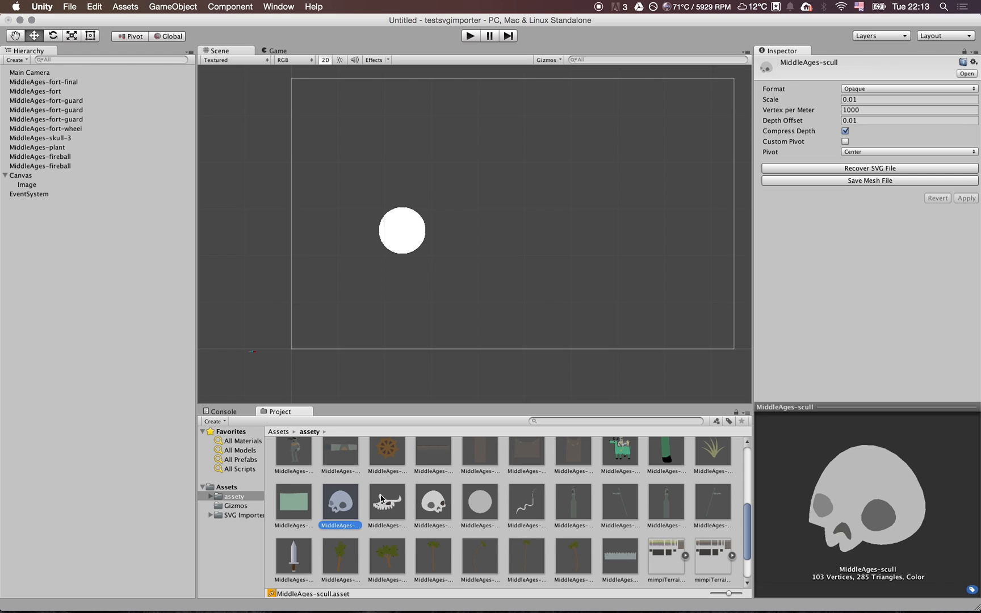
left_click(386, 502, "shift")
left_click(433, 502, "shift")
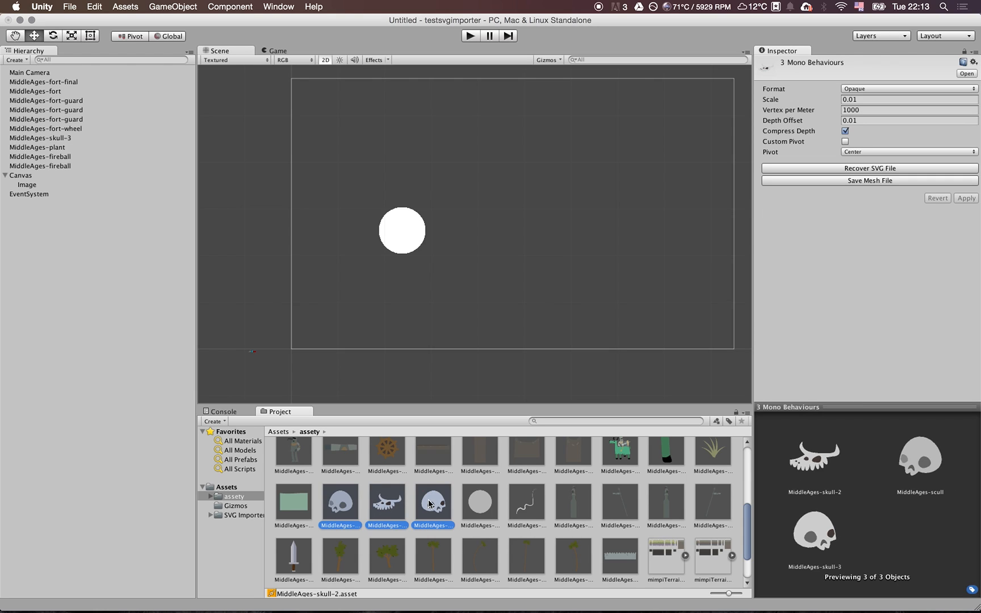
left_click(878, 85)
left_click(868, 113)
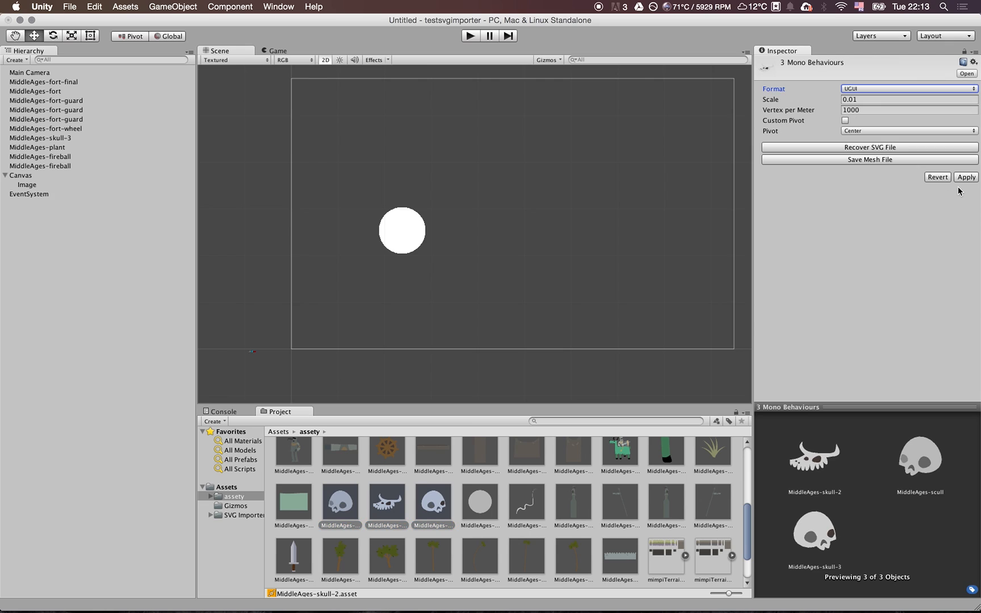
left_click(965, 178)
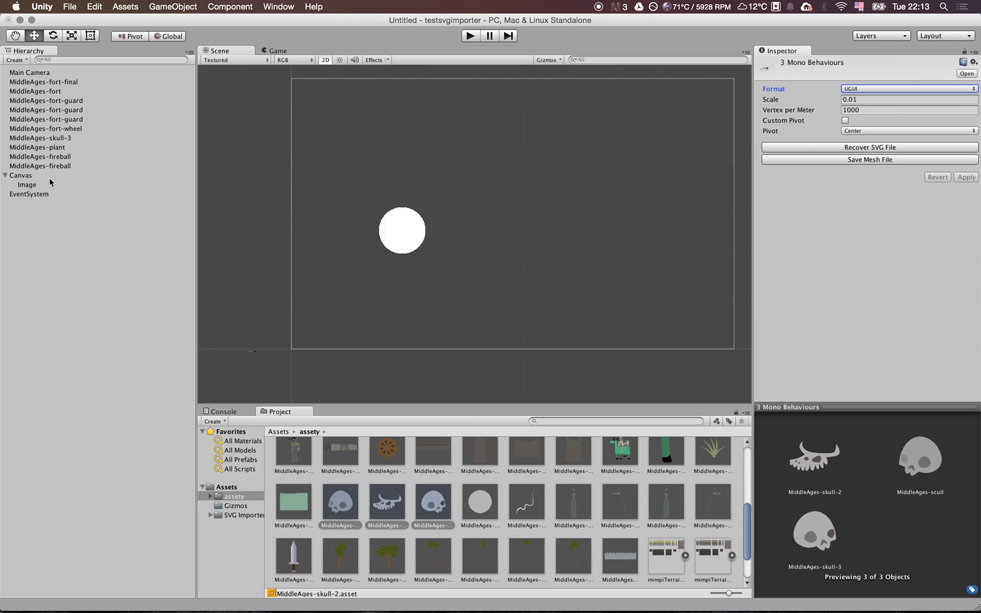
Duplicate the bubble image, place the copy at about X -102, Y -21, and assign it the MiddleAges-scull graphic
left_click(27, 185)
key("super+d")
left_click_drag(411, 228, 474, 220)
left_click_drag(343, 499, 868, 204)
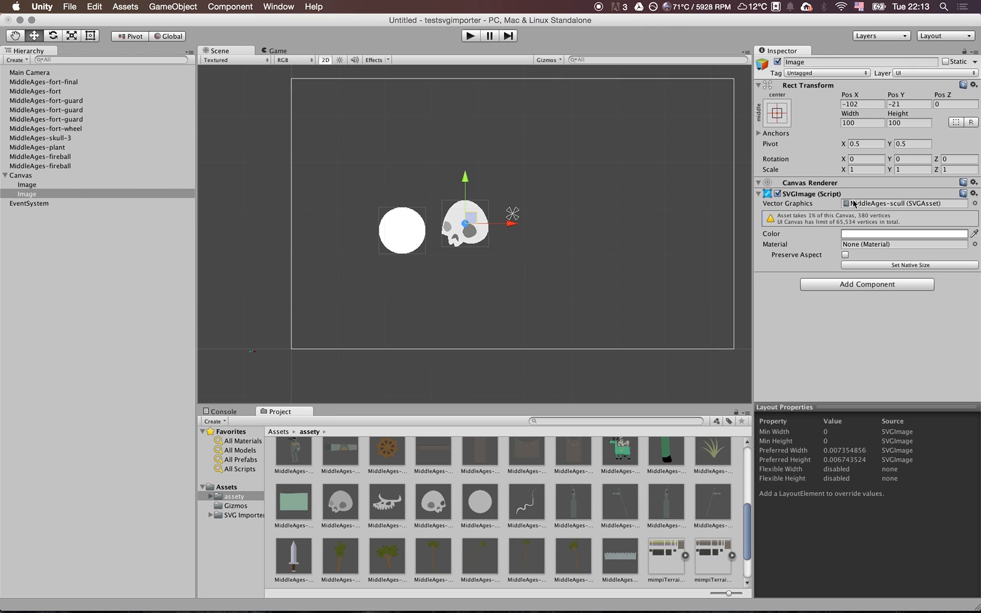
Duplicate the skull image, place the copy at about X -180, Y 104, and assign it the MiddleAges-skull-2 graphic
left_click(52, 195)
key("super+d")
left_click_drag(472, 215, 431, 154)
left_click_drag(387, 503, 882, 209)
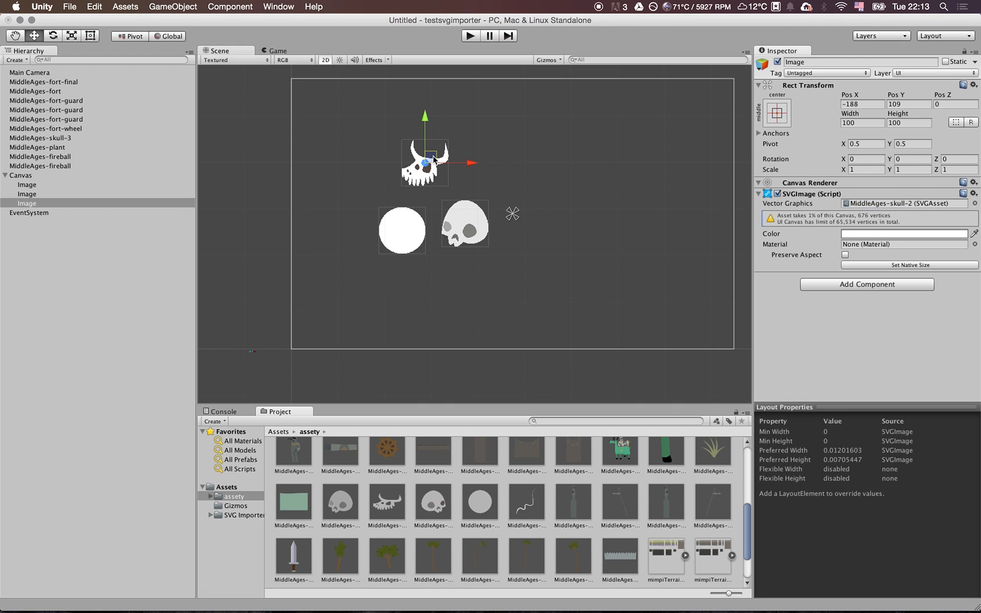
left_click_drag(432, 159, 437, 162)
Stretch the horned skull image's rect to about 277 by 110 and enable Preserve Aspect on it
left_click(90, 35)
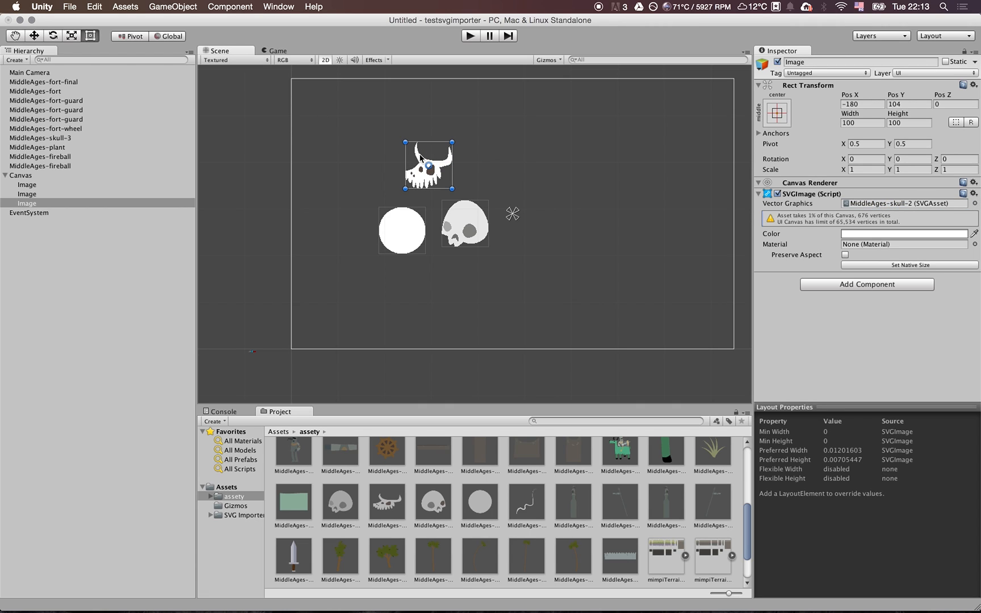
left_click_drag(452, 187, 534, 193)
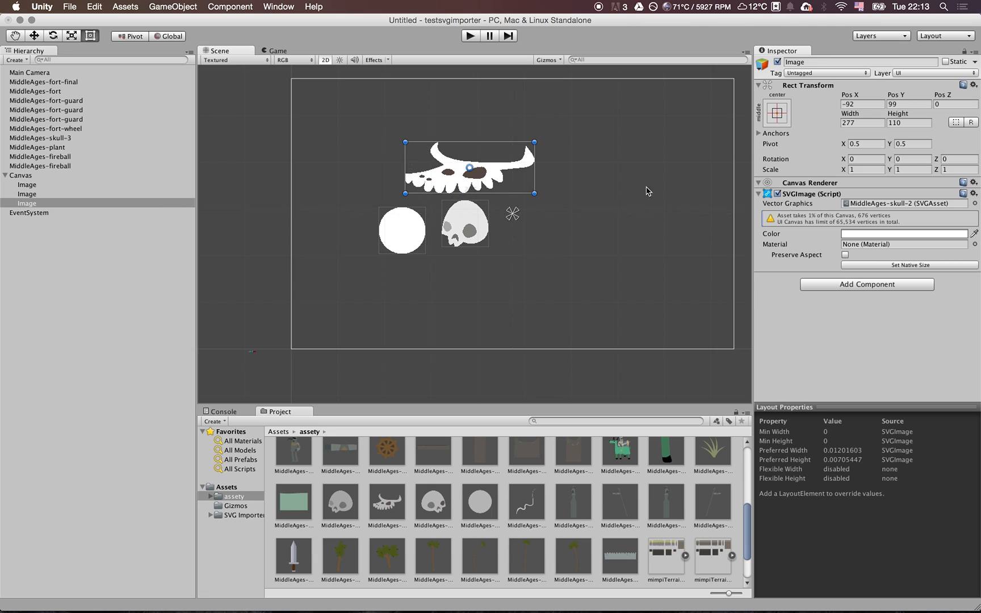
left_click(845, 255)
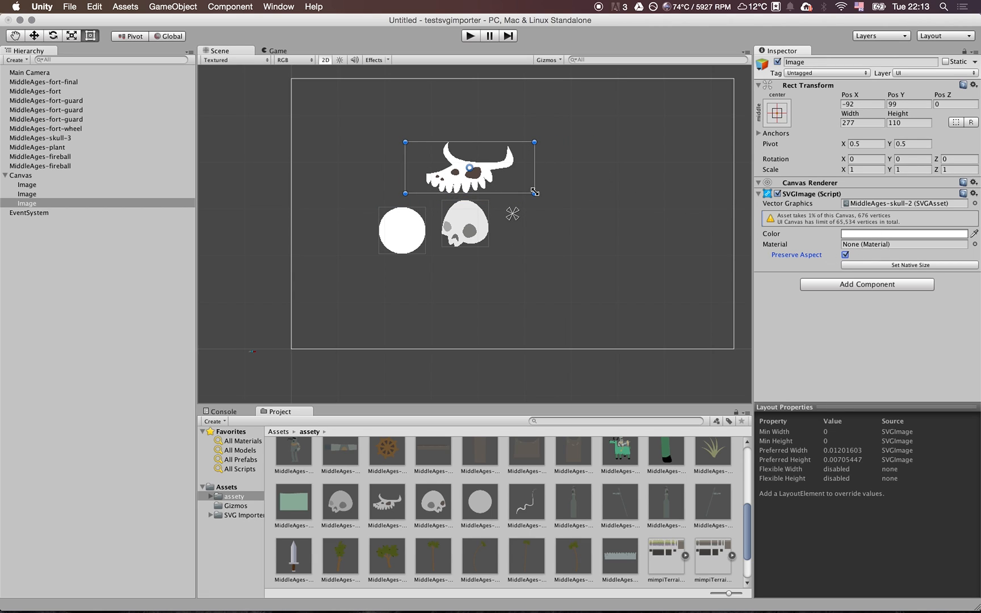
Enlarge the horned skull image to about 383 by 204, and shrink it back to about 164.2 by 101.5
left_click_drag(509, 171, 600, 230)
scroll(597, 225, "up", 10)
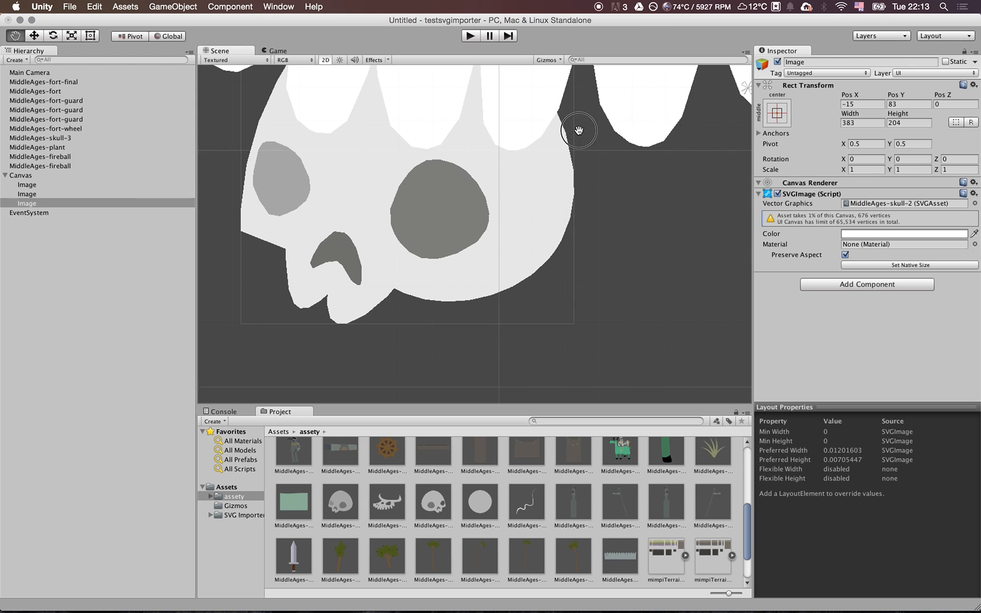
scroll(549, 251, "up", 3)
scroll(549, 251, "down", 12)
scroll(547, 248, "up", 2)
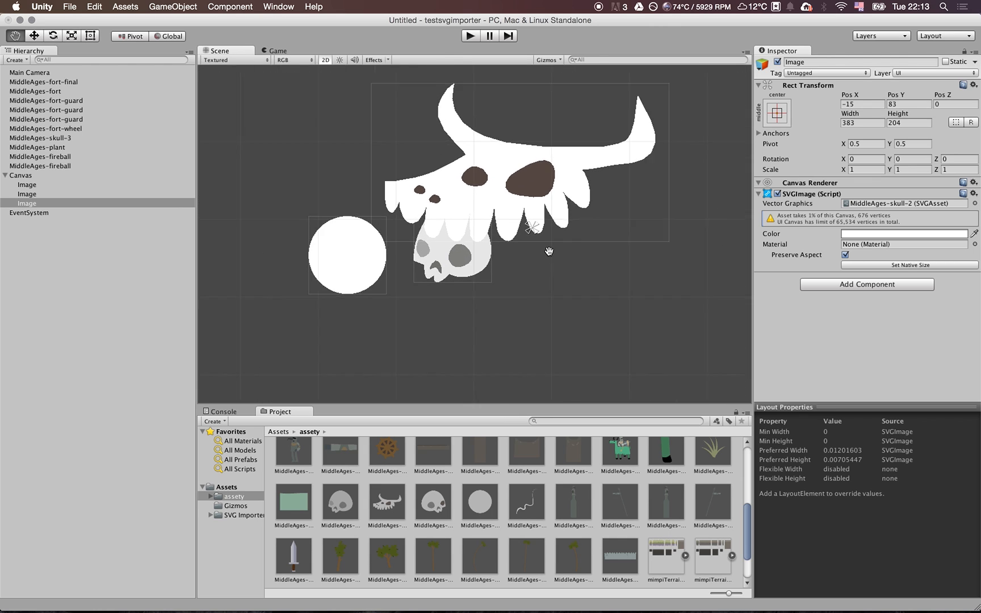
key("w")
key("t")
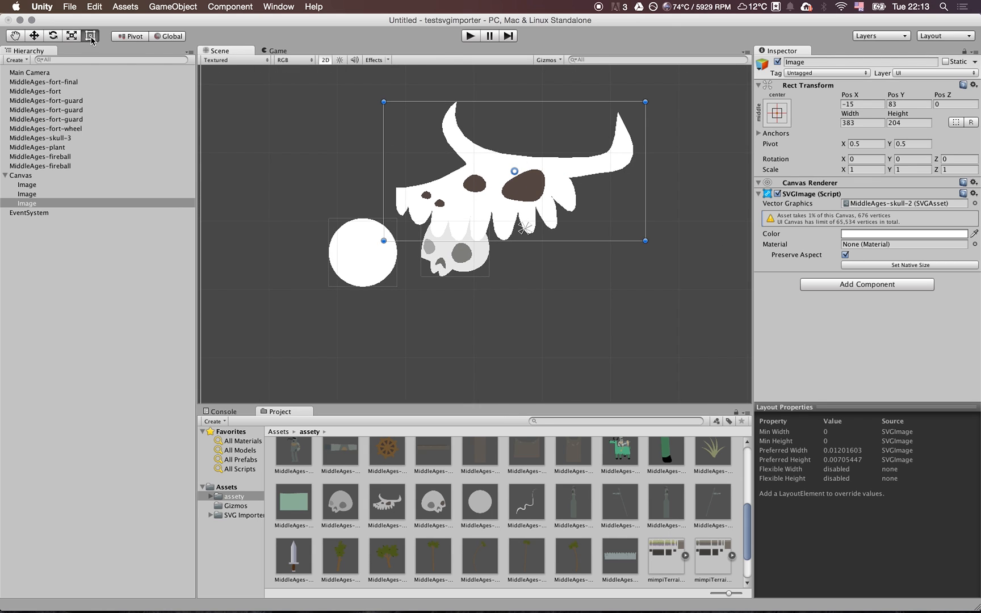
left_click_drag(645, 240, 491, 170)
Tint the horned skull image pure red to demonstrate coloring, and restore its color to opaque white
left_click(912, 234)
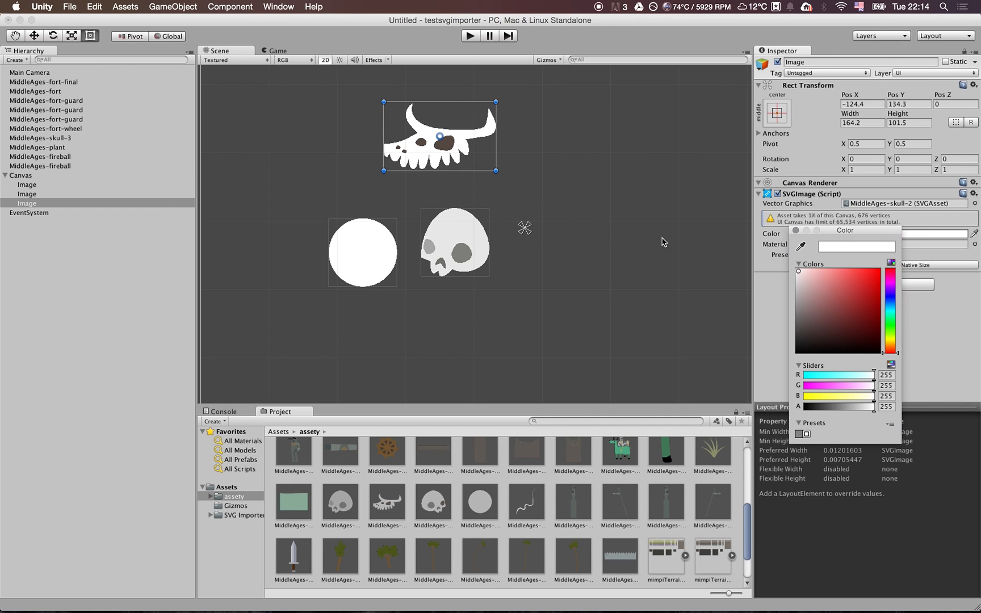
left_click_drag(829, 277, 901, 258)
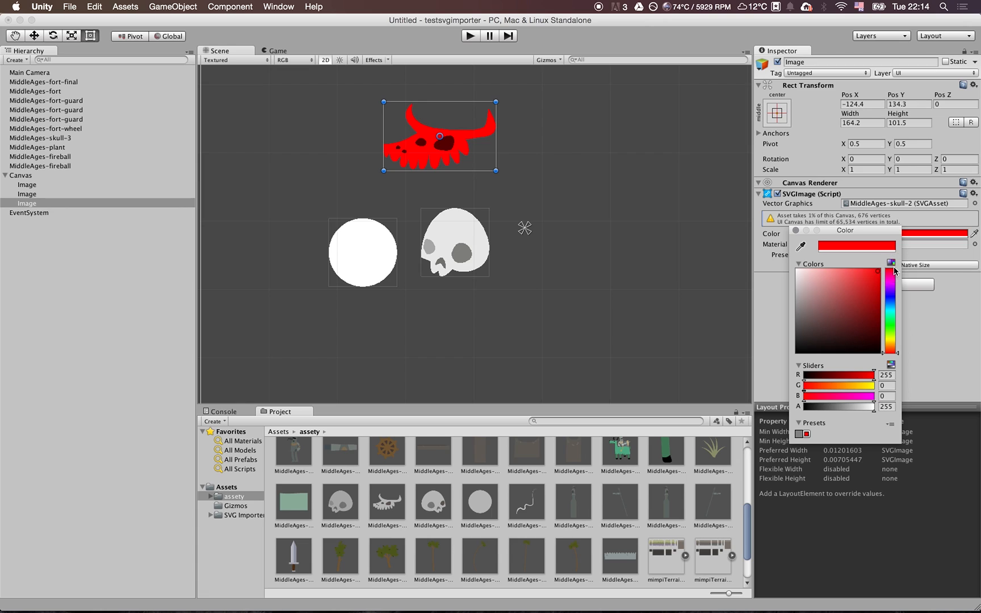
left_click_drag(871, 407, 914, 410)
left_click_drag(837, 274, 785, 267)
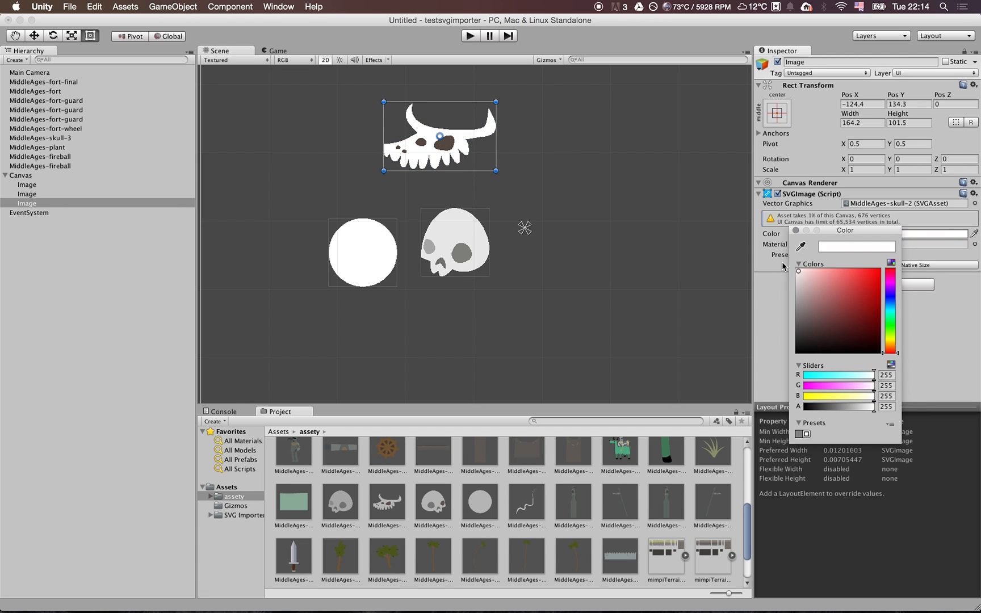
left_click(796, 230)
Move the horned skull image down to about X -152.6, Y 96.7, above the bubble and the other skull
left_click_drag(470, 141, 450, 166)
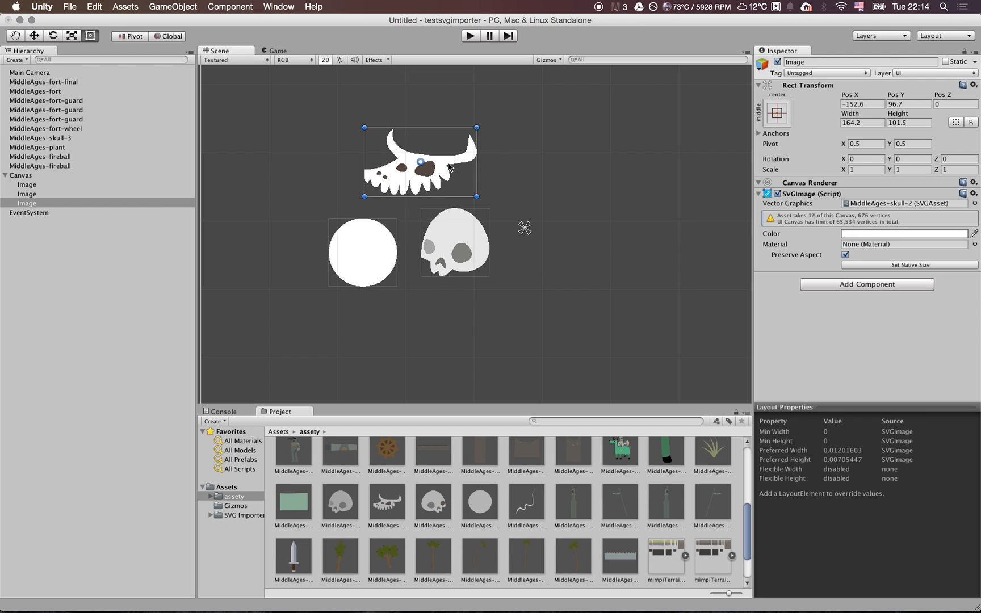
scroll(450, 167, "up", 3)
key("w")
middle_click_drag(518, 242, 503, 196)
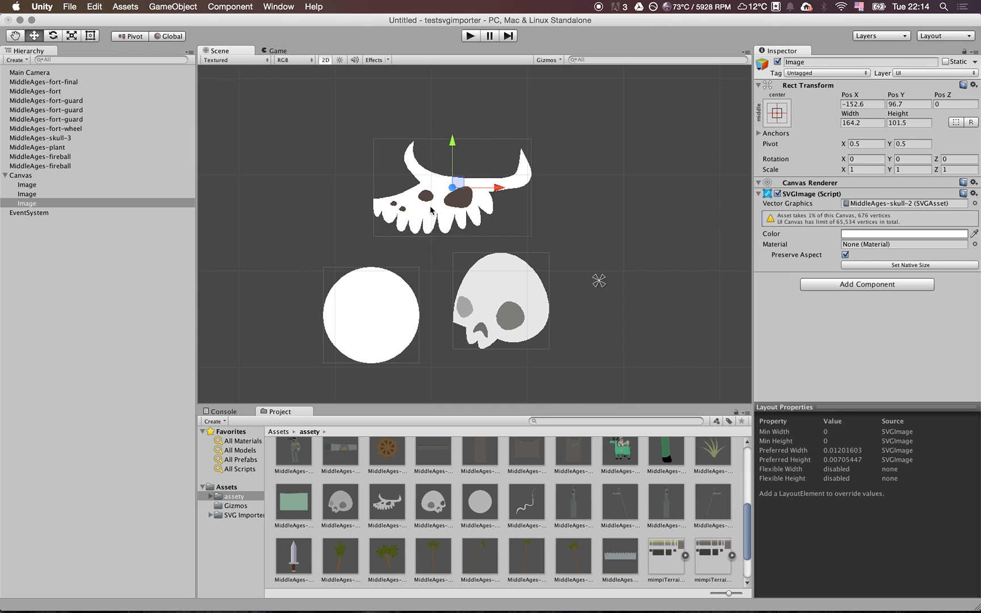
left_click(808, 218)
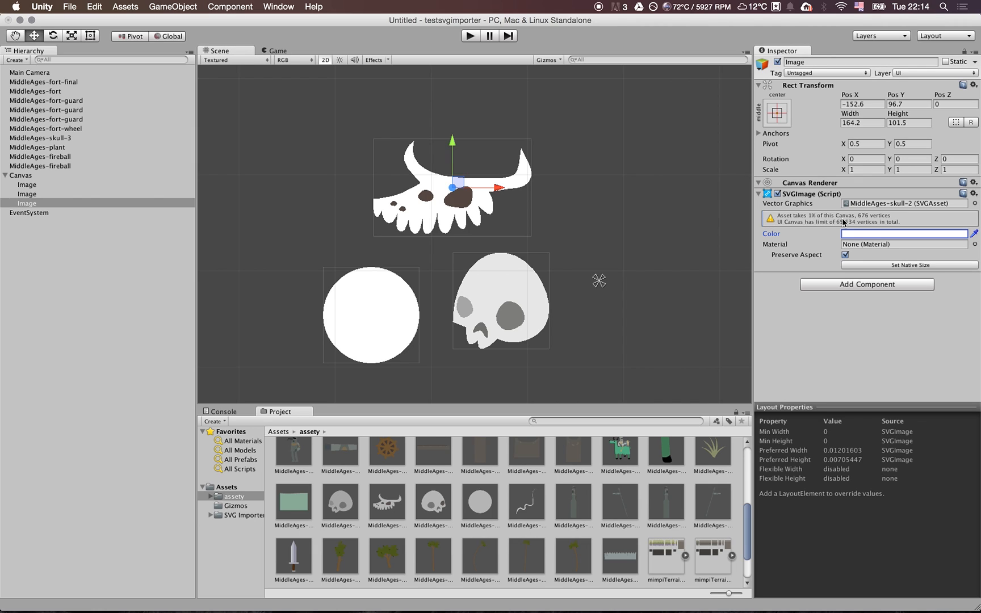
Duplicate the horned skull image on the canvas and make the asset browser area taller
left_click(70, 200)
key("super+d")
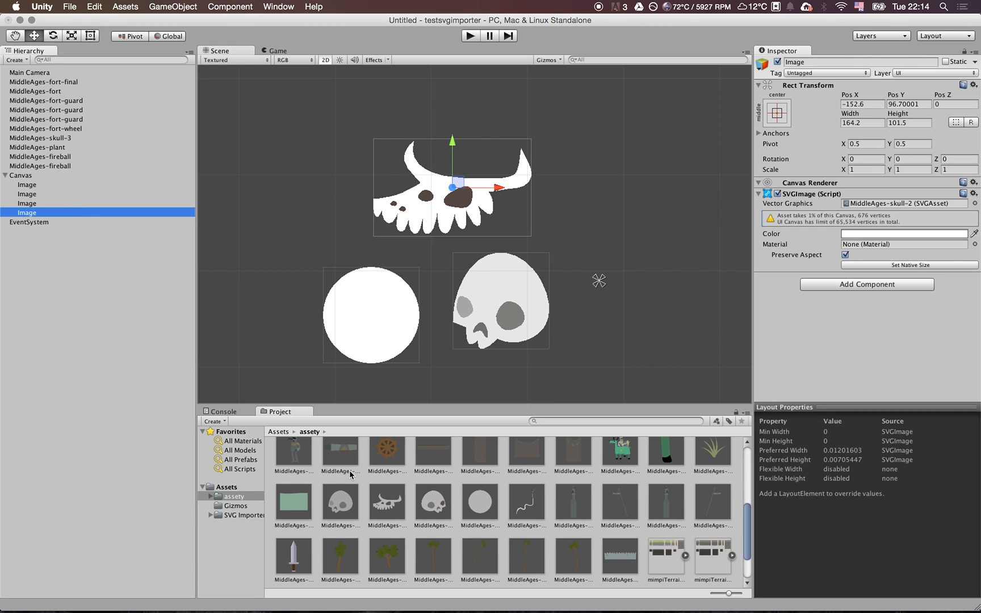
left_click(548, 404)
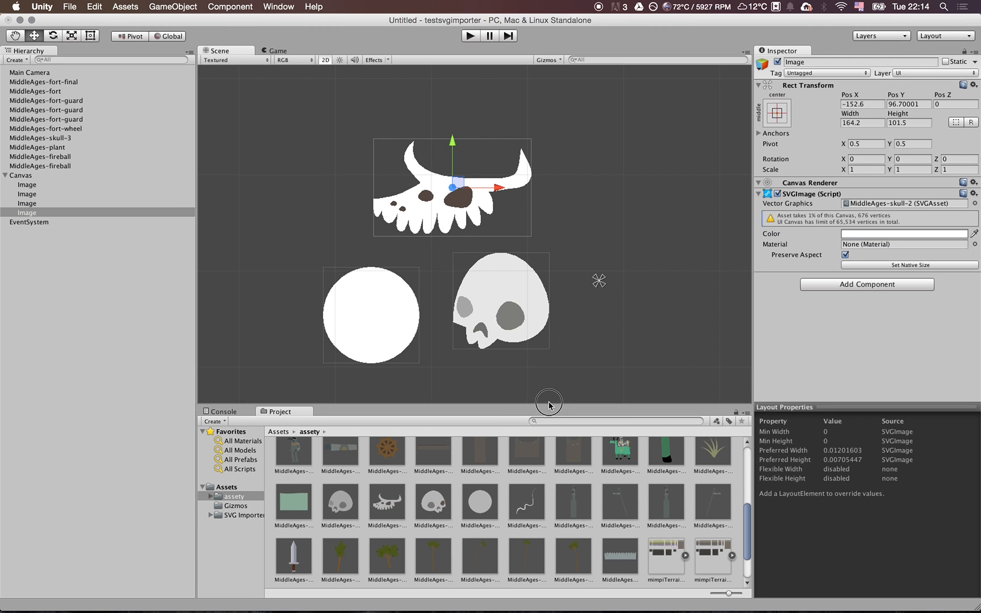
left_click_drag(549, 405, 550, 372)
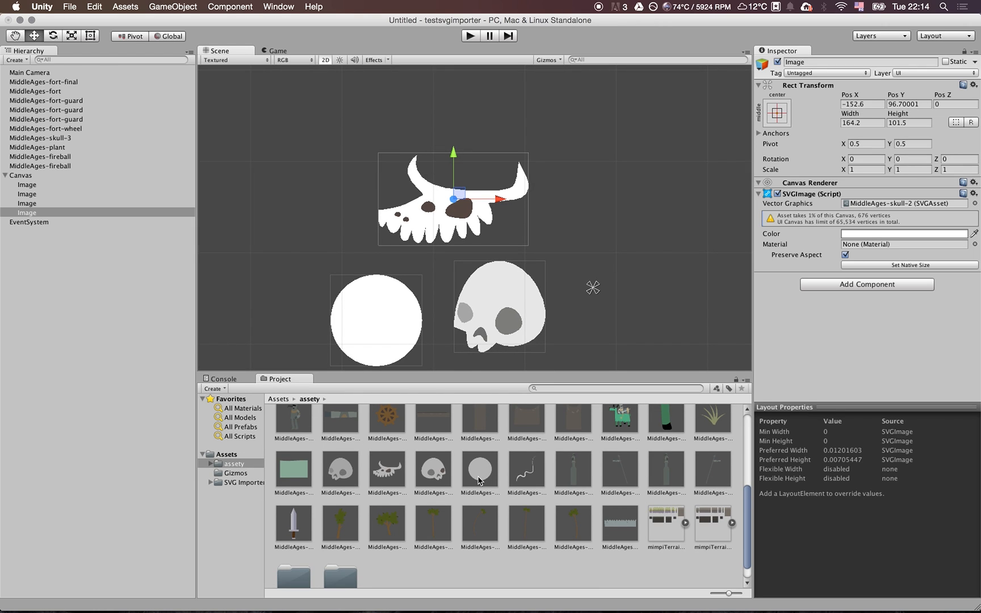
Find the MiddleAges-fort-final asset, change its format to UGUI and apply the change
scroll(480, 481, "down", 2)
left_click(298, 509)
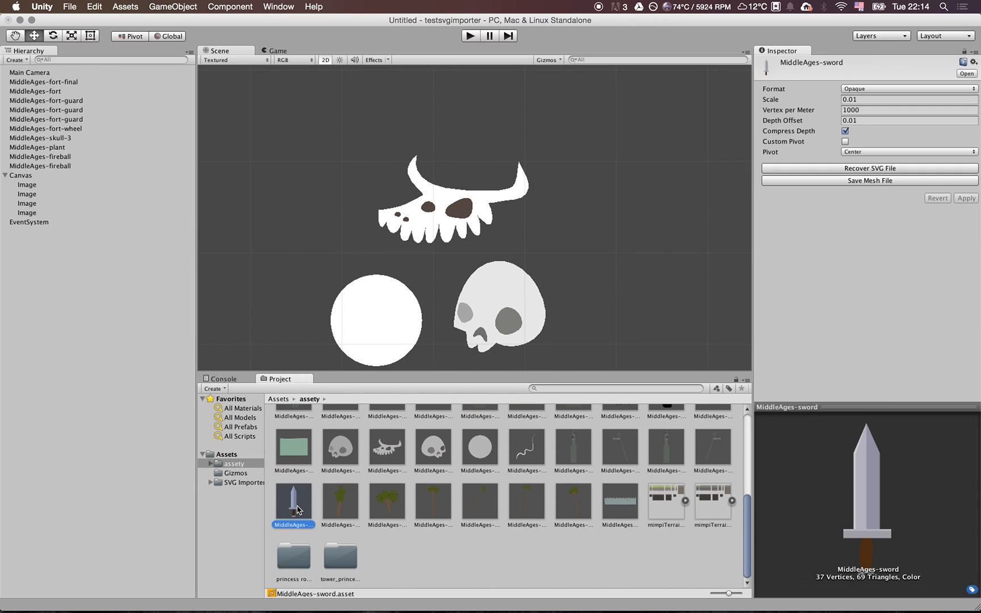
scroll(298, 510, "up", 5)
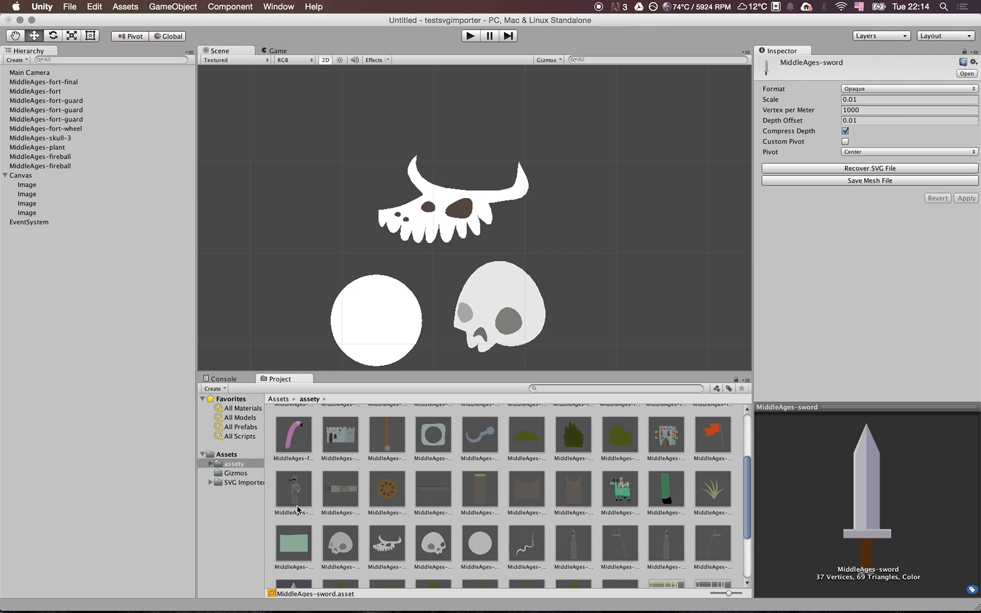
left_click(618, 477)
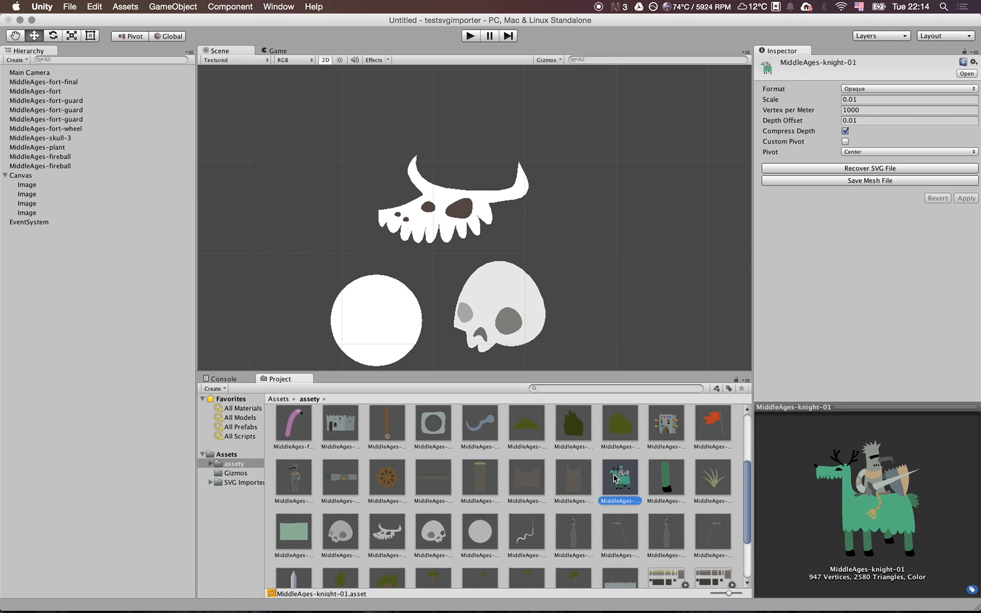
scroll(615, 478, "up", 1)
left_click(663, 438)
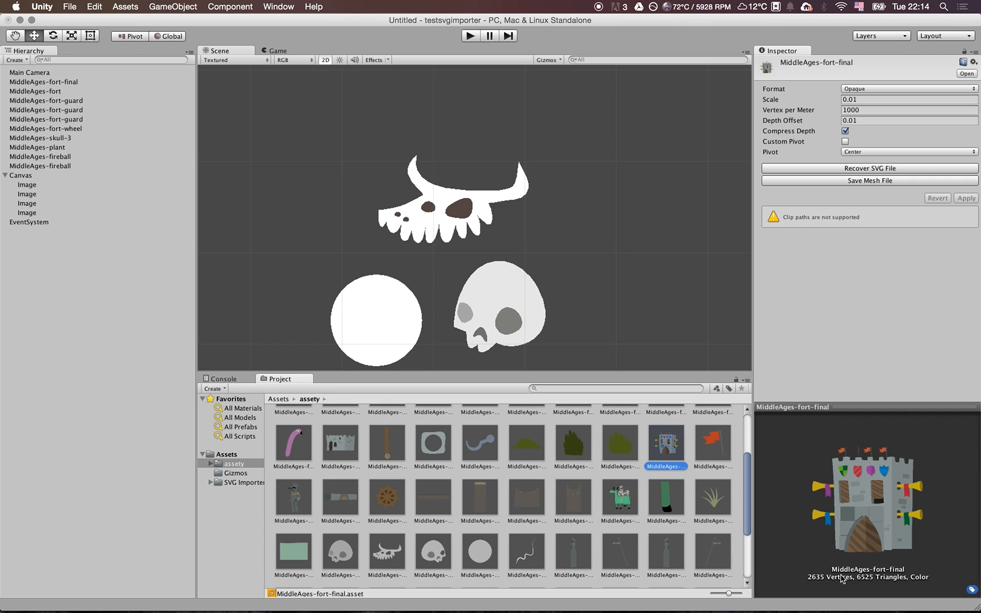
left_click(875, 90)
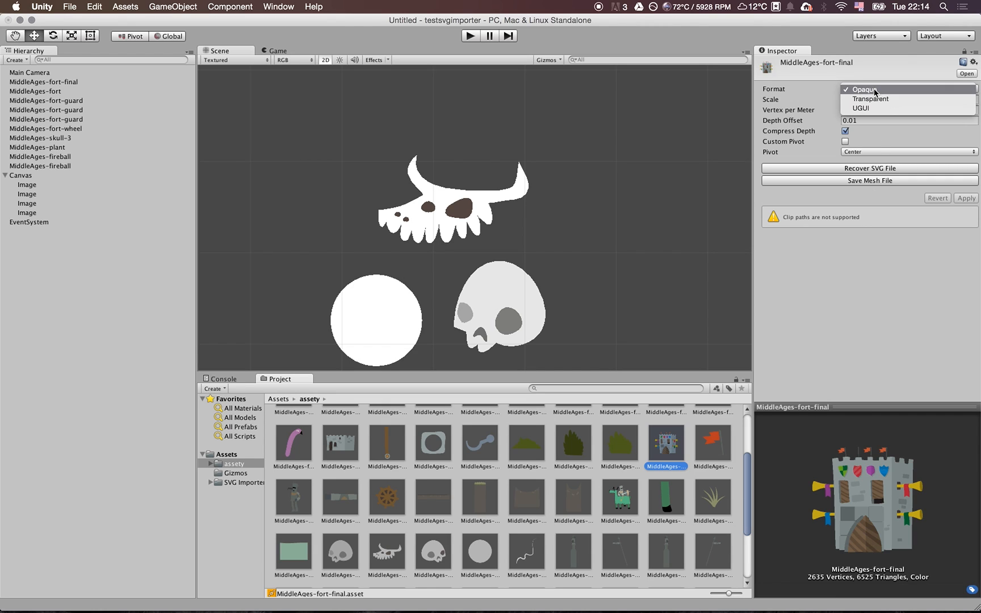
left_click(870, 108)
left_click(964, 177)
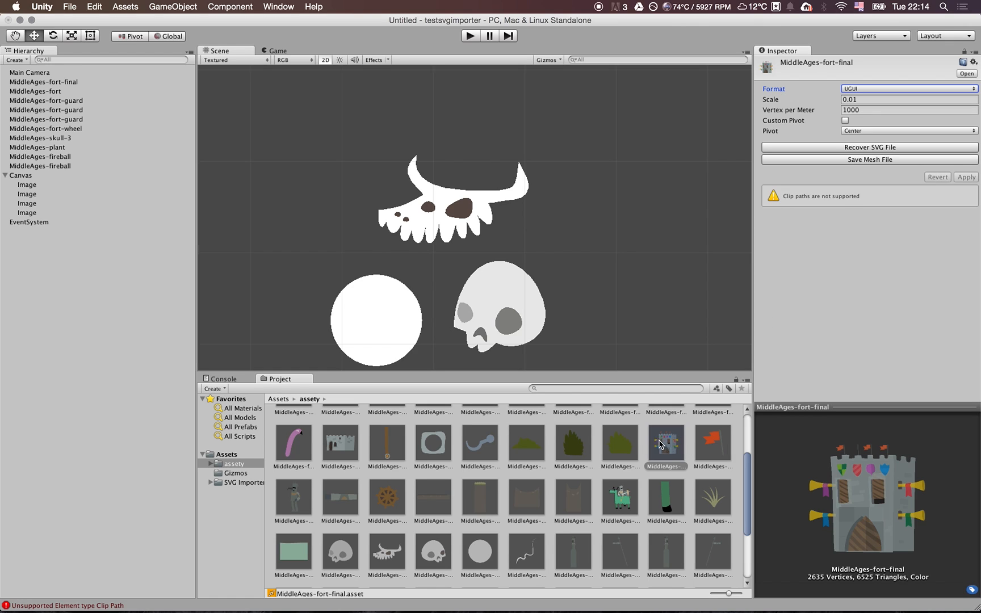
Assign MiddleAges-fort-final as the vector graphics of the duplicated skull image
left_click(31, 214)
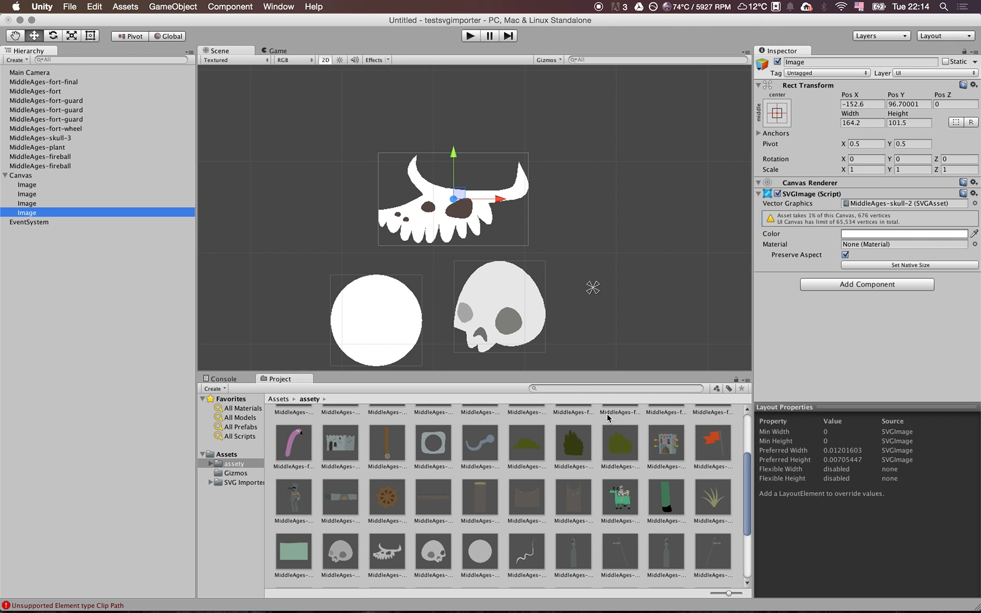
left_click(684, 435)
left_click_drag(683, 435, 902, 204)
scroll(508, 205, "down", 3)
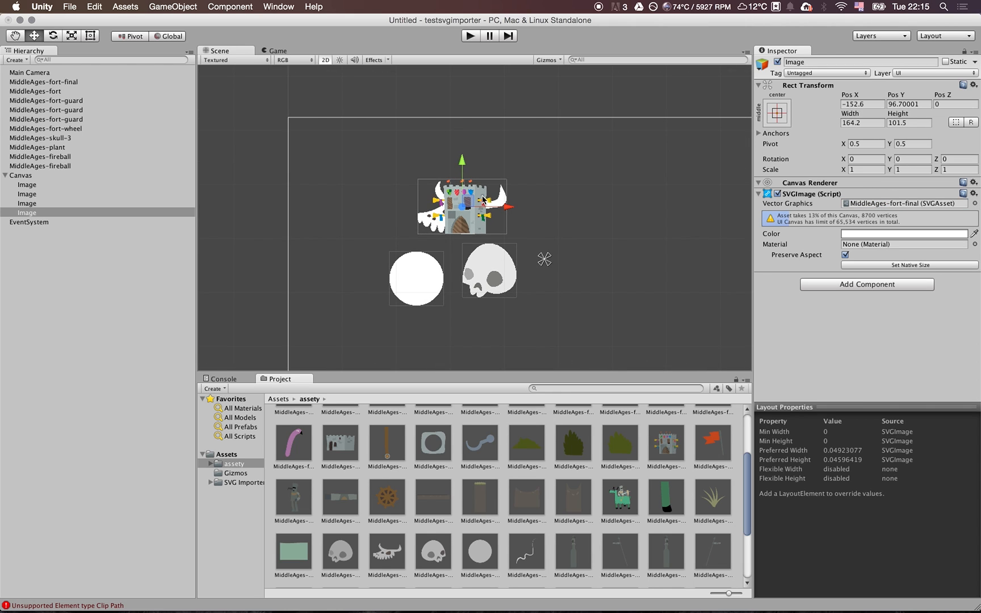
Move the fort image away from the skulls to about X 227, Y 20 and frame it in the scene
left_click_drag(475, 200, 548, 200)
key("q")
key("f")
key("w")
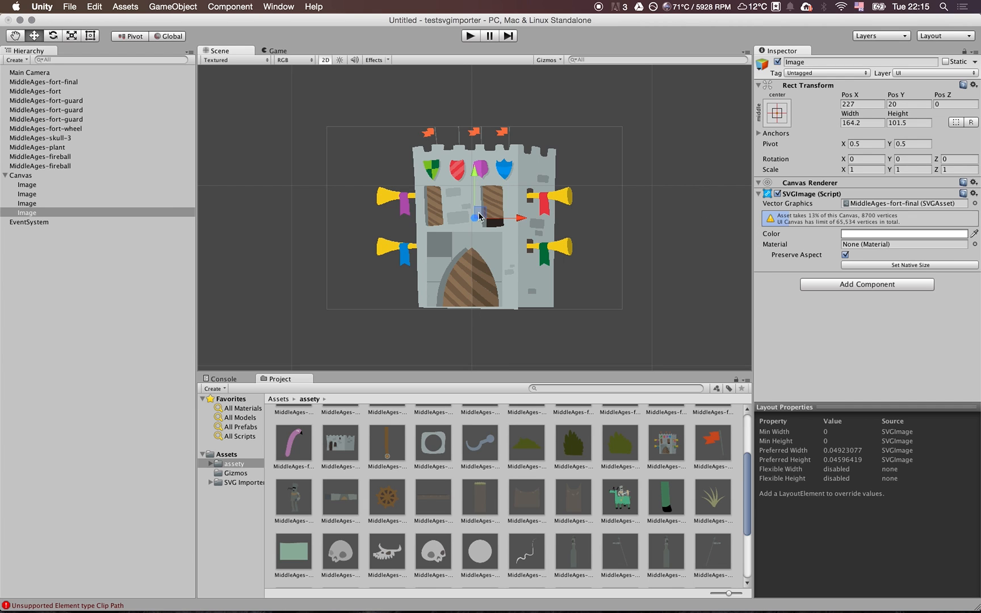
Enlarge the fort image's rect to about 292 by 270 and reposition it at about X 210, Y 2
scroll(509, 216, "down", 10)
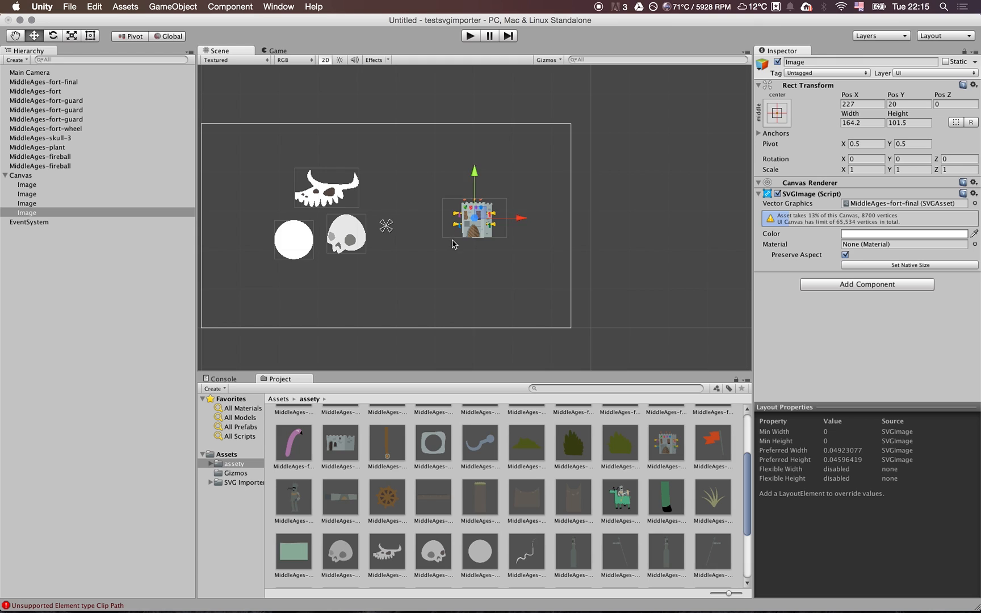
middle_click_drag(452, 244, 488, 263)
scroll(504, 261, "up", 2)
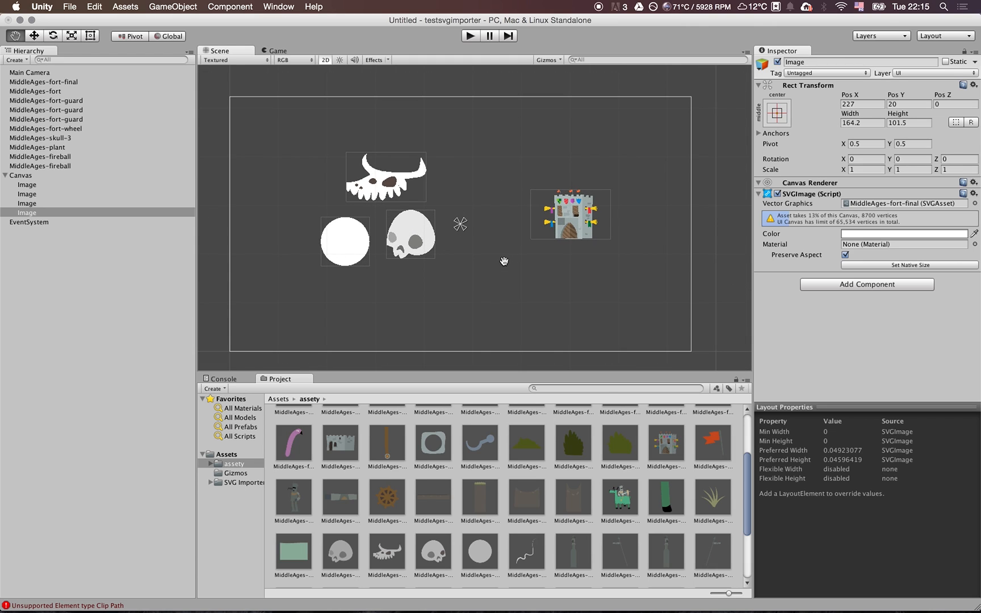
key("w")
left_click(97, 38)
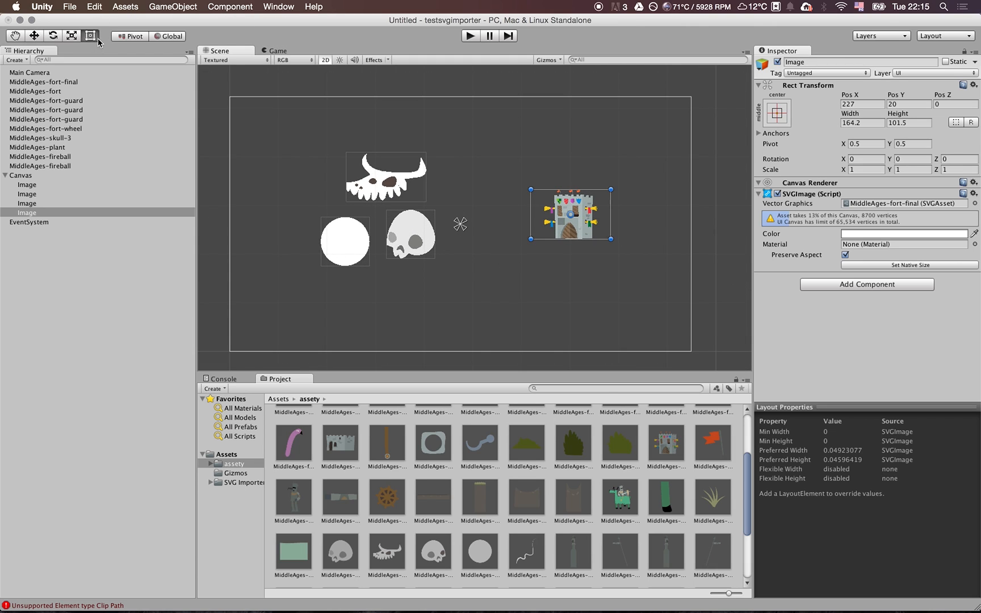
left_click_drag(531, 237, 484, 324)
left_click_drag(540, 279, 562, 246)
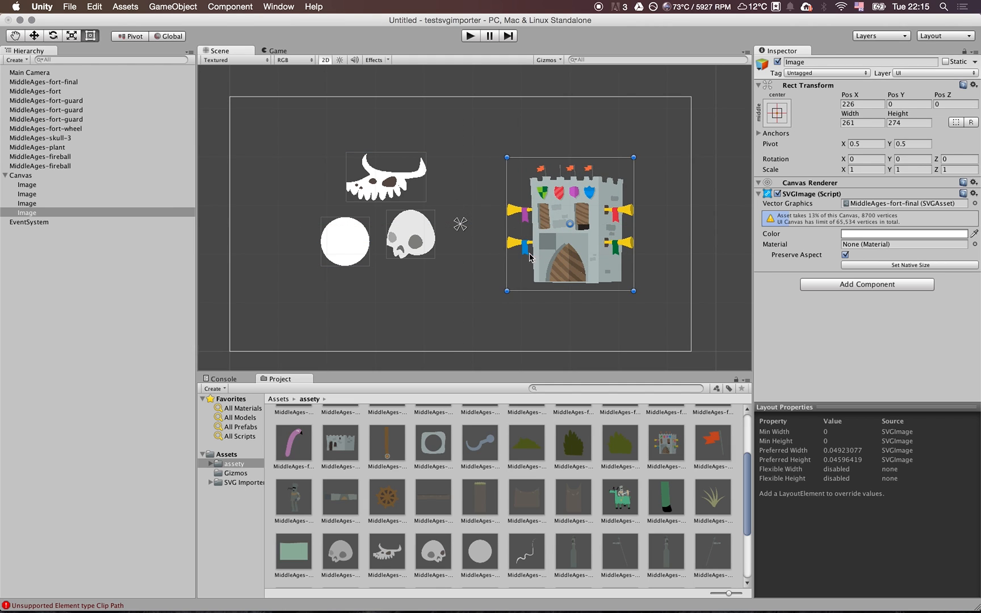
left_click_drag(506, 290, 492, 288)
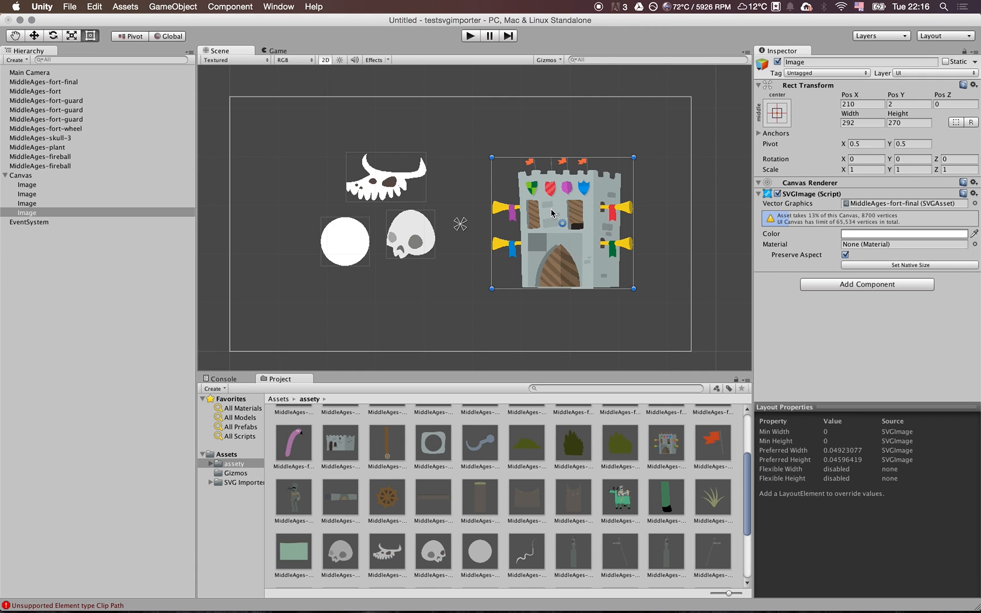
scroll(551, 209, "down", 2)
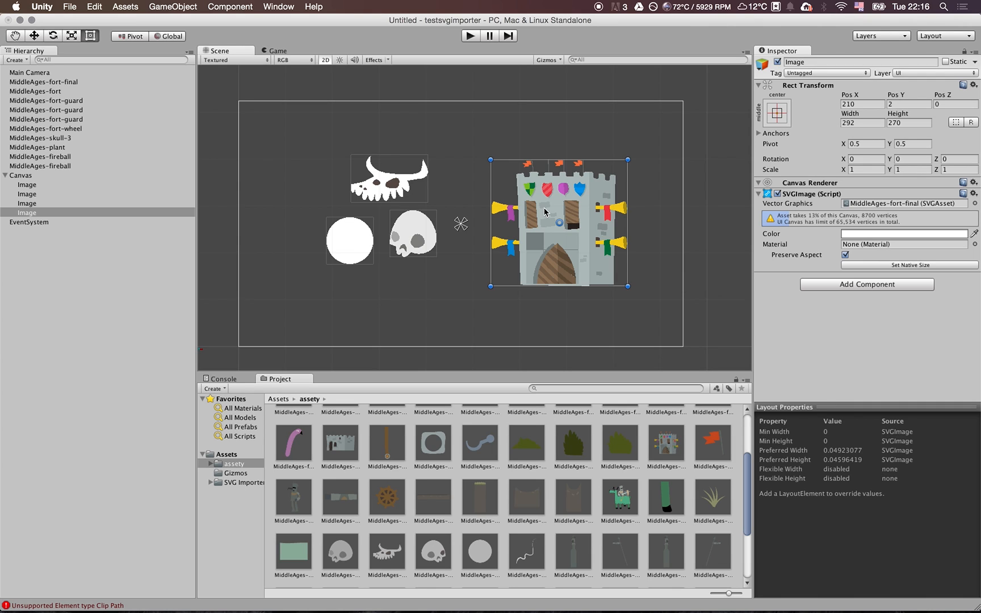
scroll(583, 526, "up", 5)
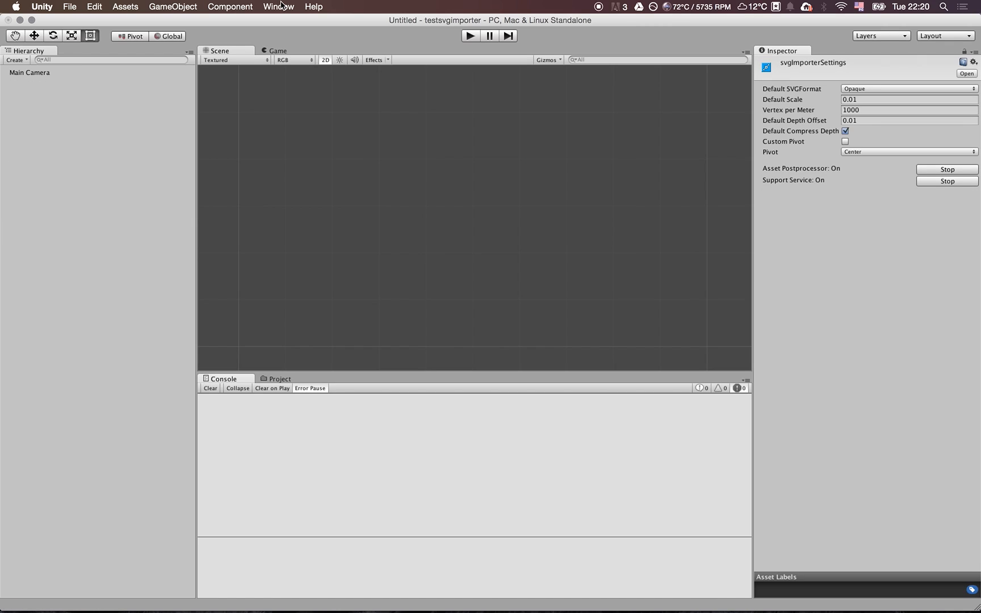
Deselect the svgImporterSettings asset and show the project's files instead of the console
left_click(379, 253)
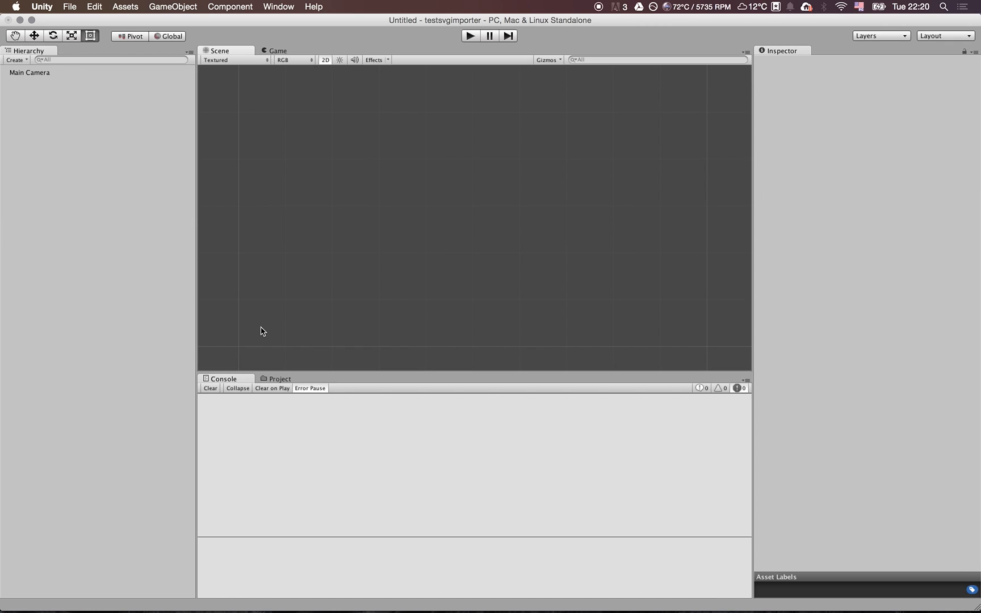
left_click(277, 378)
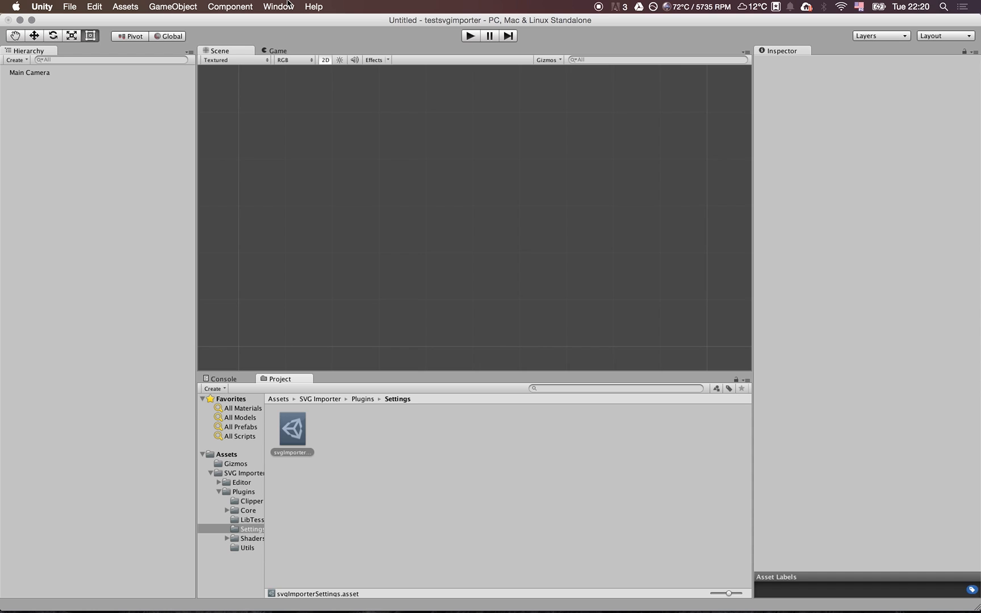
left_click(278, 7)
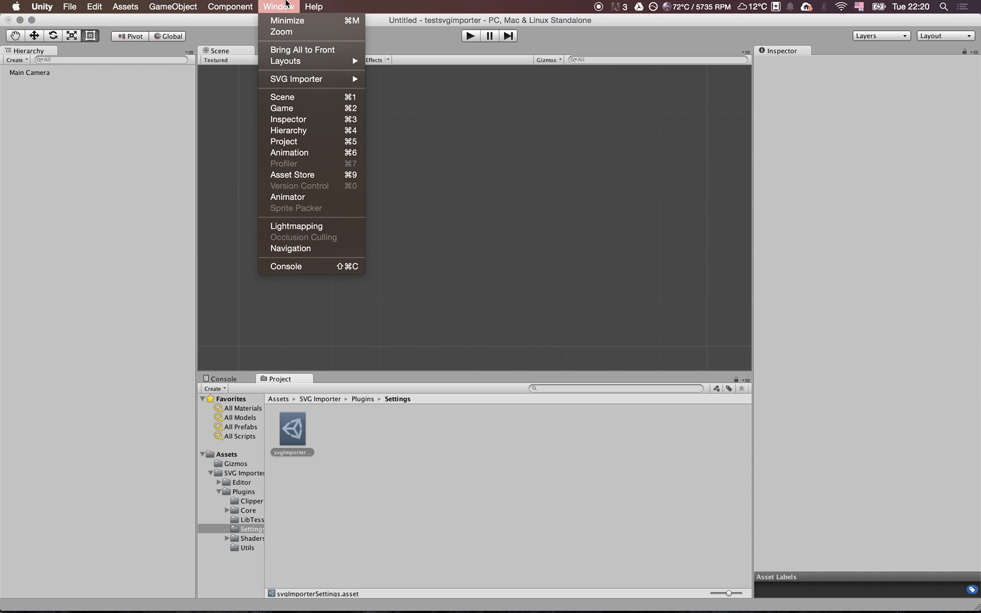
mouse_move(292, 81)
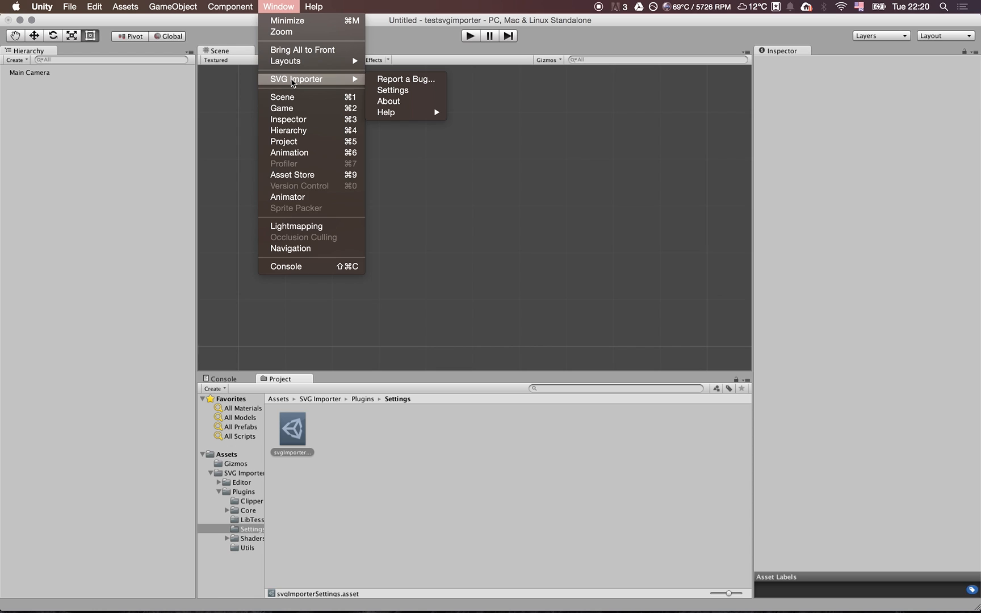
left_click(393, 82)
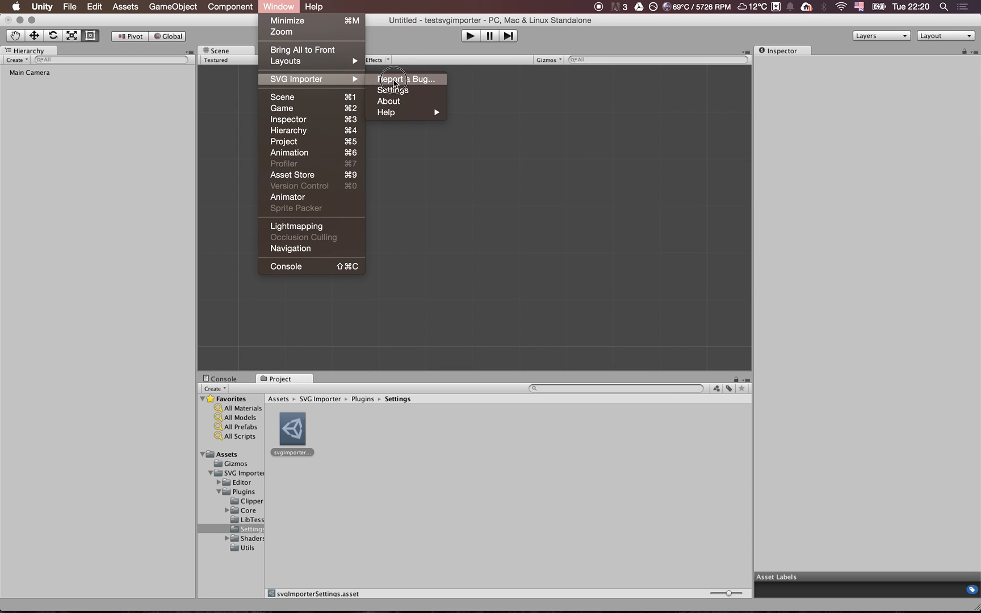
left_click_drag(332, 53, 634, 98)
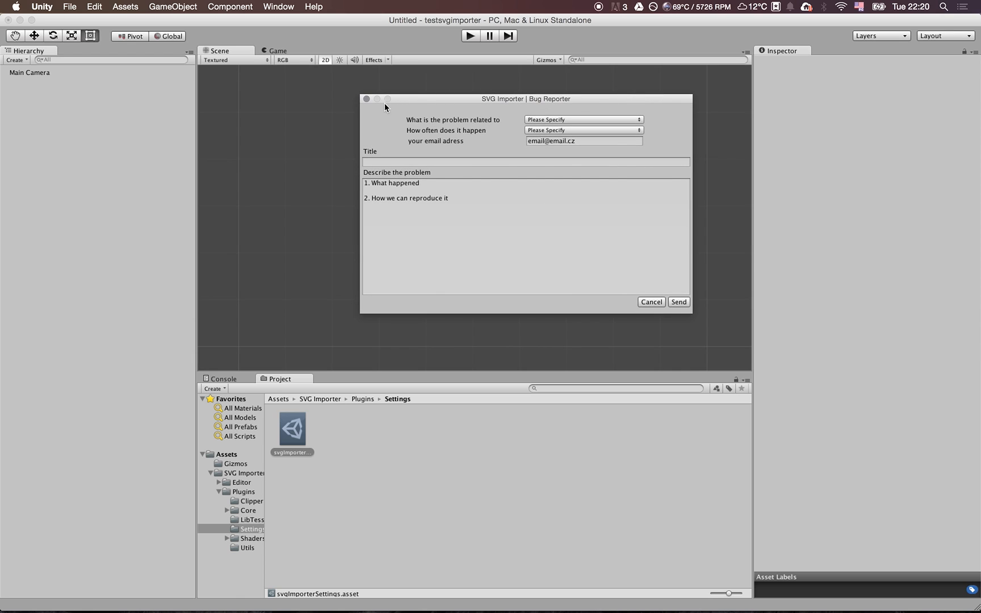
left_click(365, 98)
Open the SVG Importer bug reporter and place its window over the middle of the scene view
left_click(278, 6)
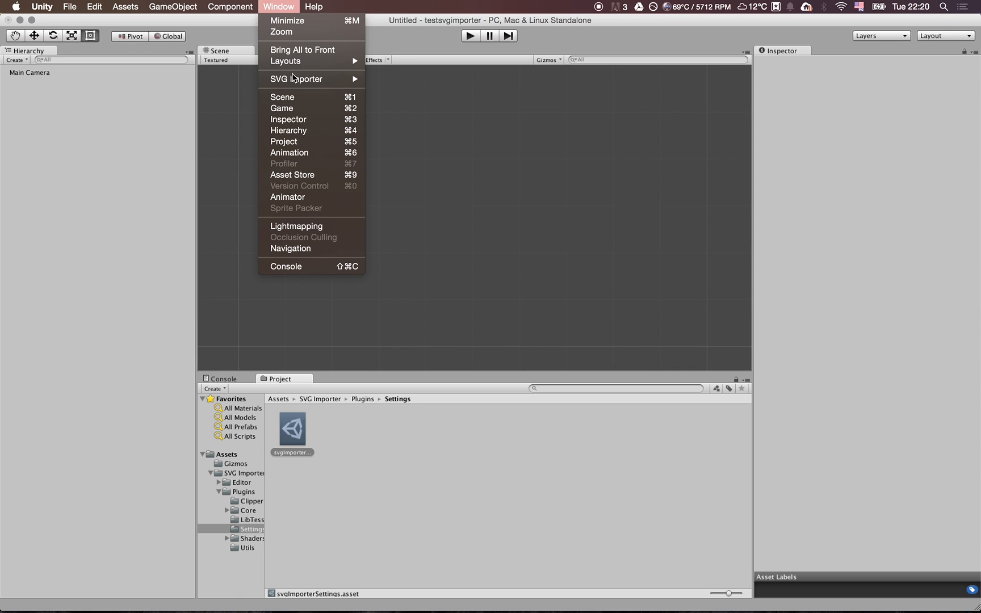
mouse_move(293, 79)
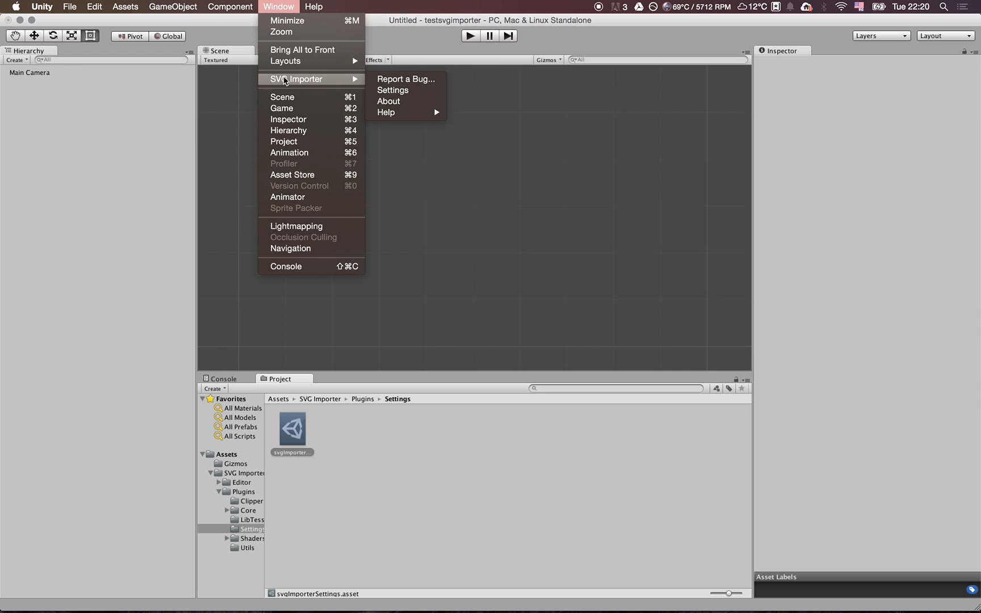
left_click(396, 84)
left_click_drag(325, 48, 517, 113)
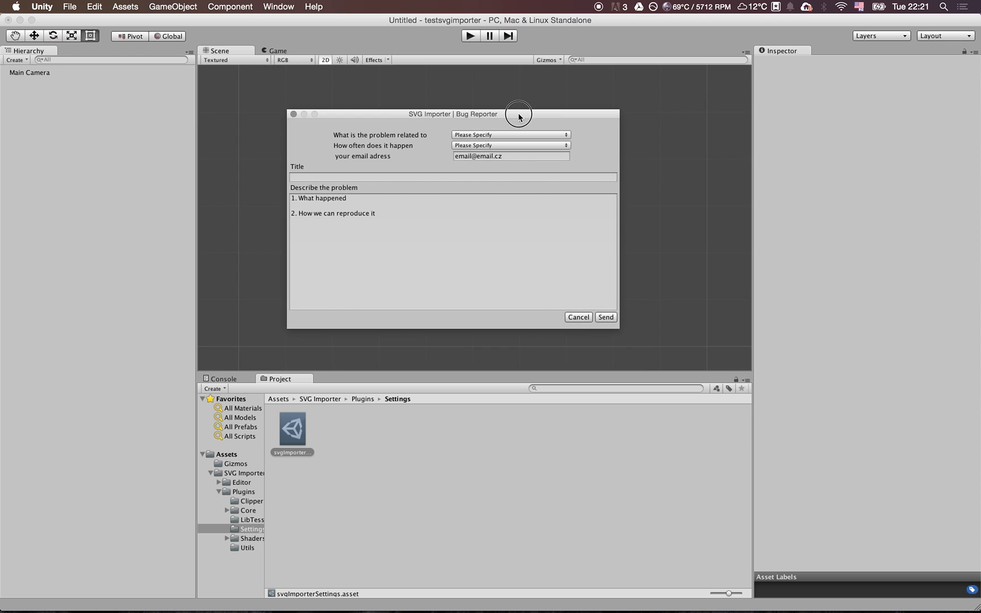
left_click(495, 135)
left_click(361, 134)
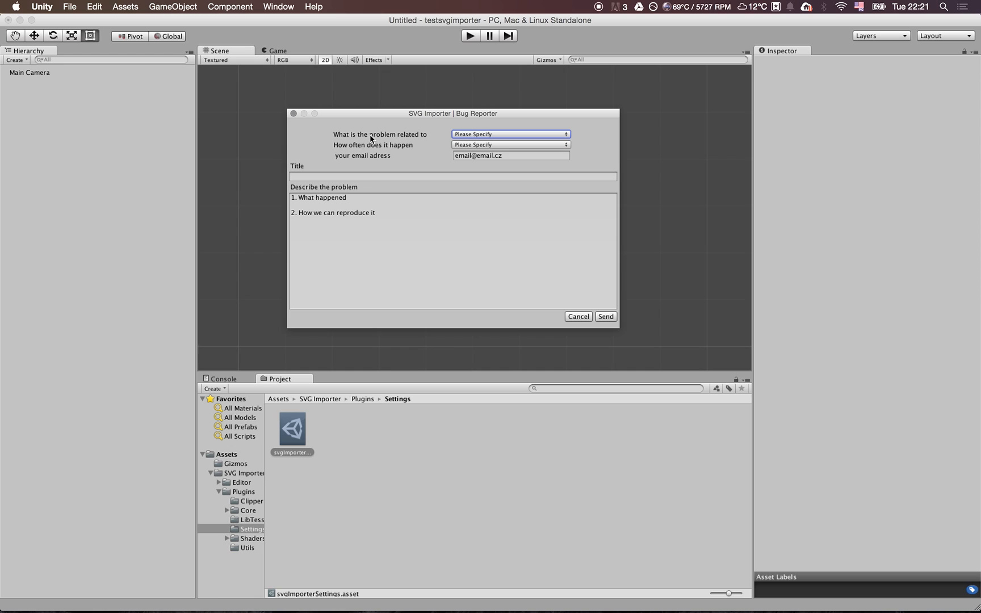
Set the bug report's problem category to Problem In Editor and look through the frequency options
left_click(468, 135)
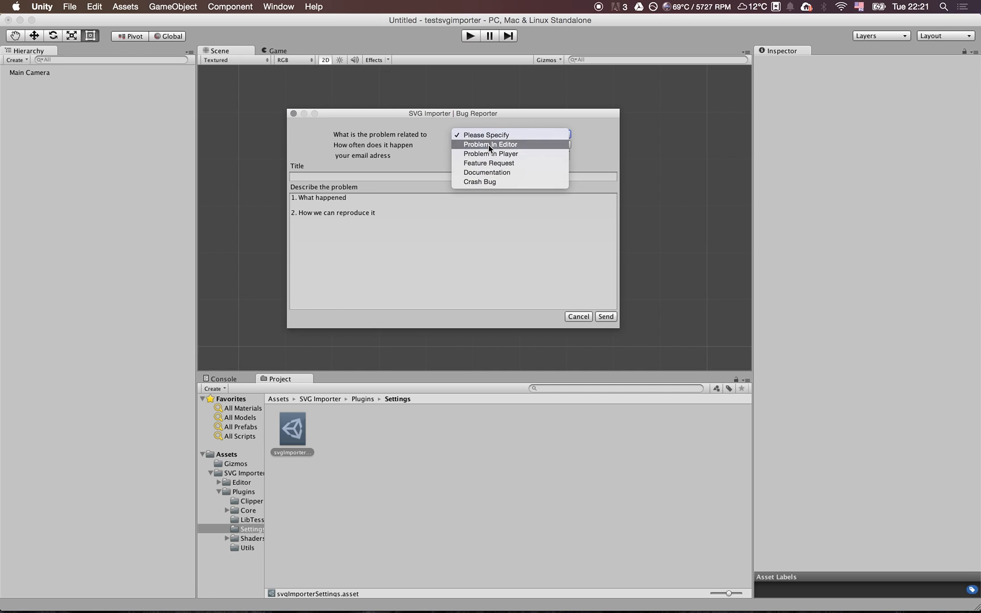
left_click(489, 145)
left_click(479, 146)
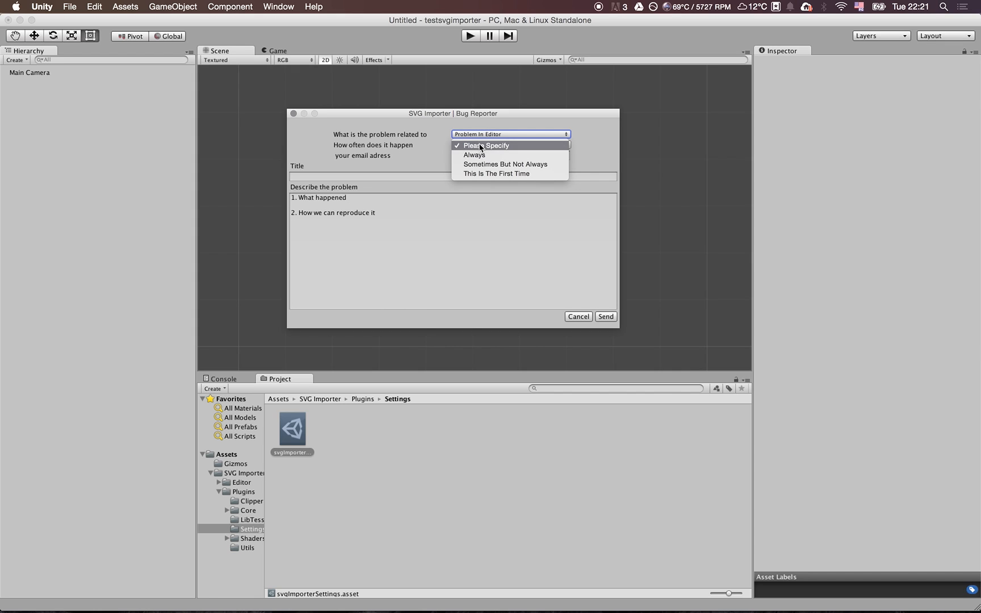
left_click(472, 118)
Go through the bug report's email, title and problem description fields, and cancel the report
left_click(492, 157)
key("Right")
left_click(473, 177)
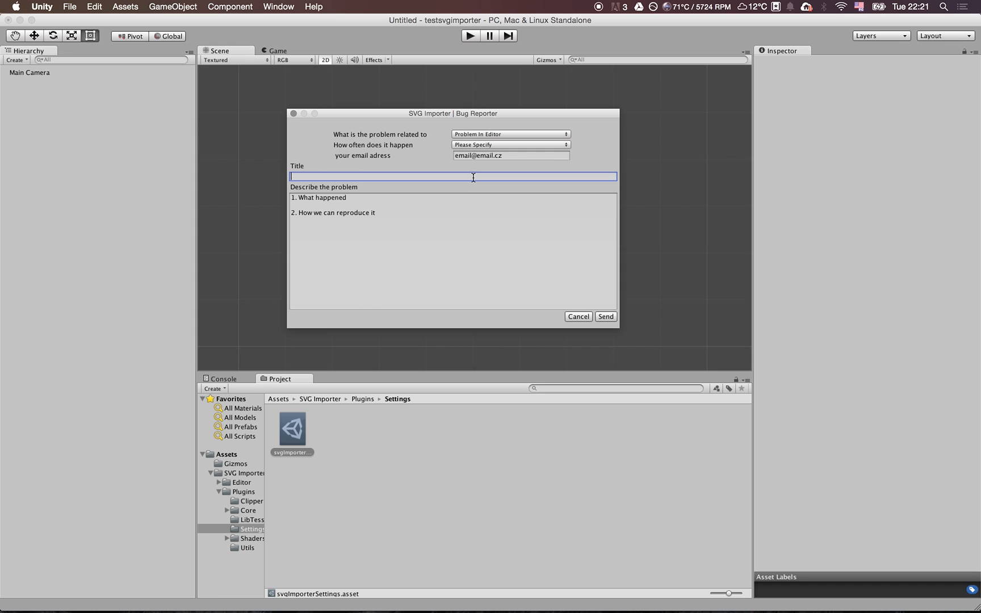
left_click(429, 197)
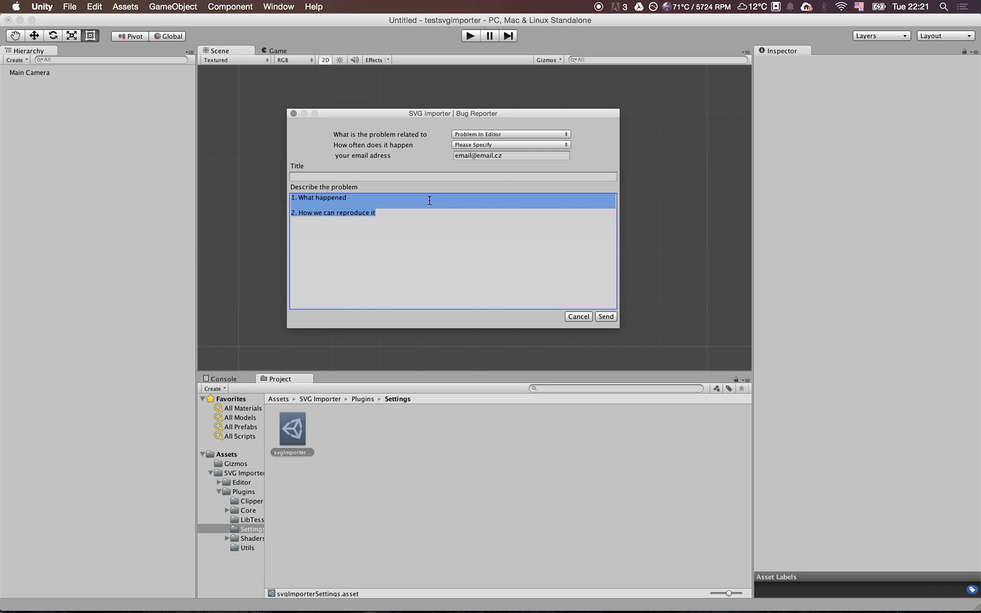
left_click(407, 208)
left_click(418, 220)
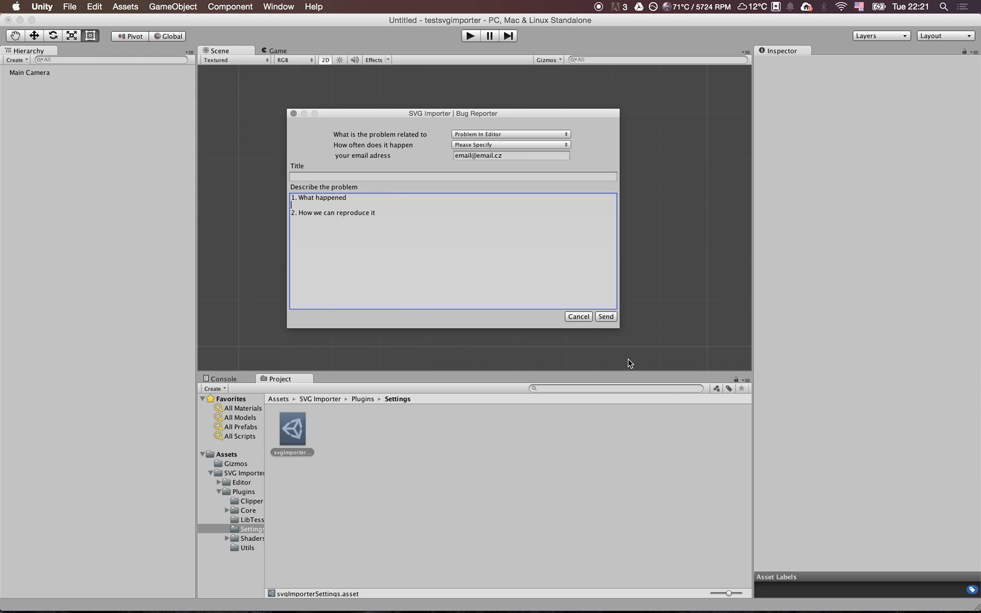
left_click(578, 317)
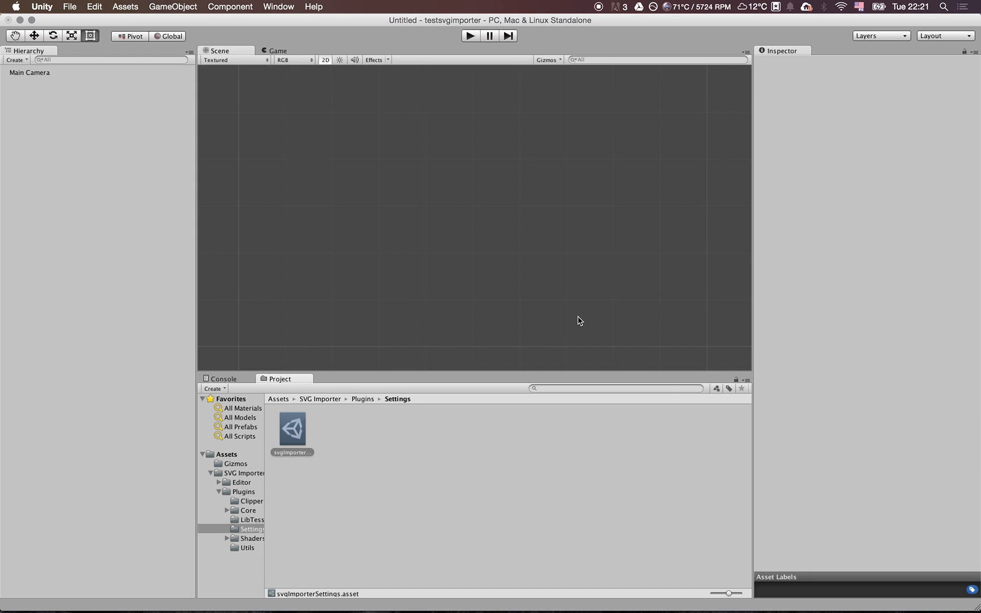
Open the SVG Importer documentation and skim the user manual from its cover through the export pages and back to the contents
left_click(278, 7)
mouse_move(285, 78)
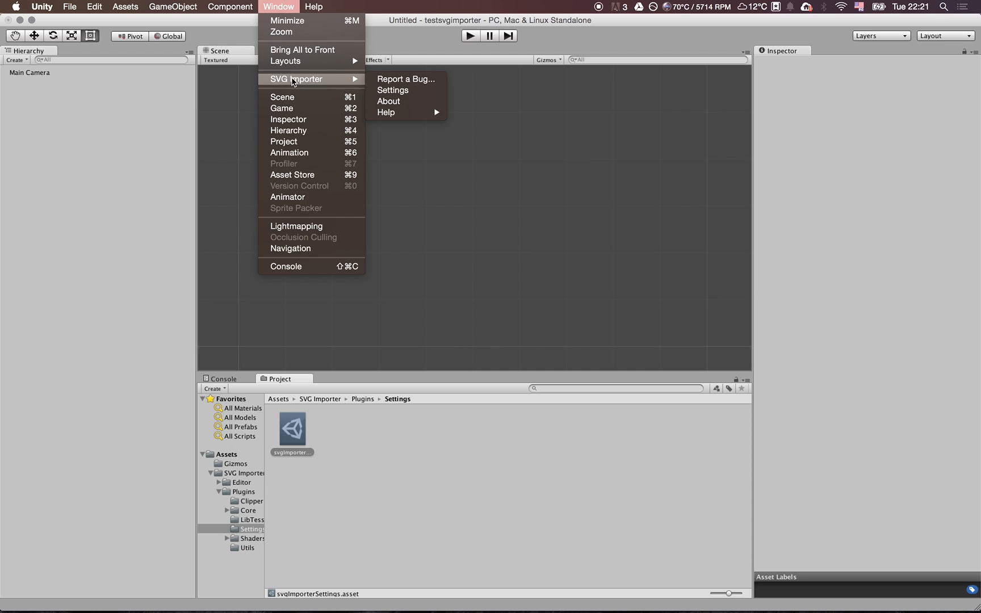
mouse_move(407, 113)
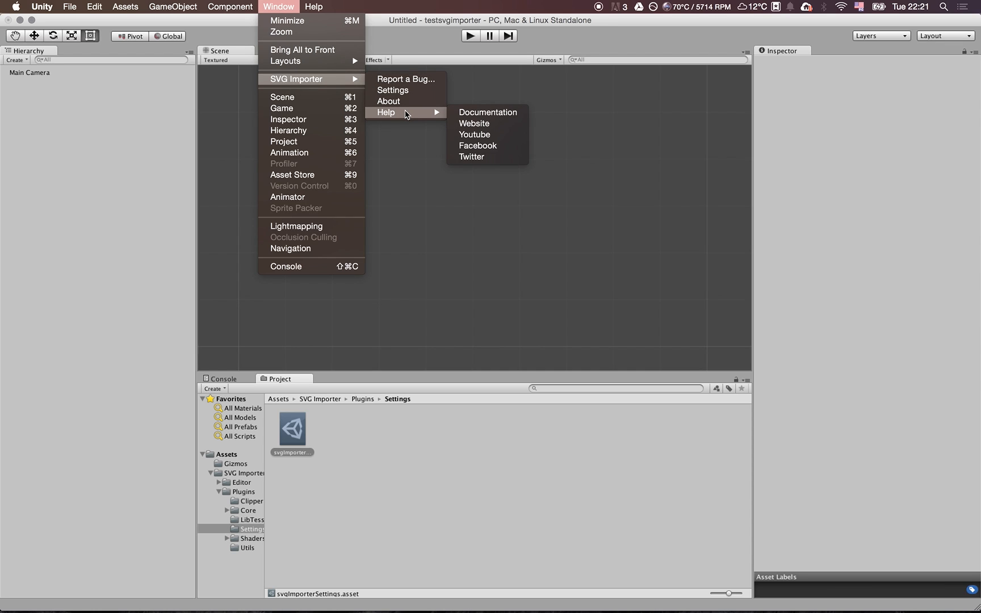
left_click(468, 111)
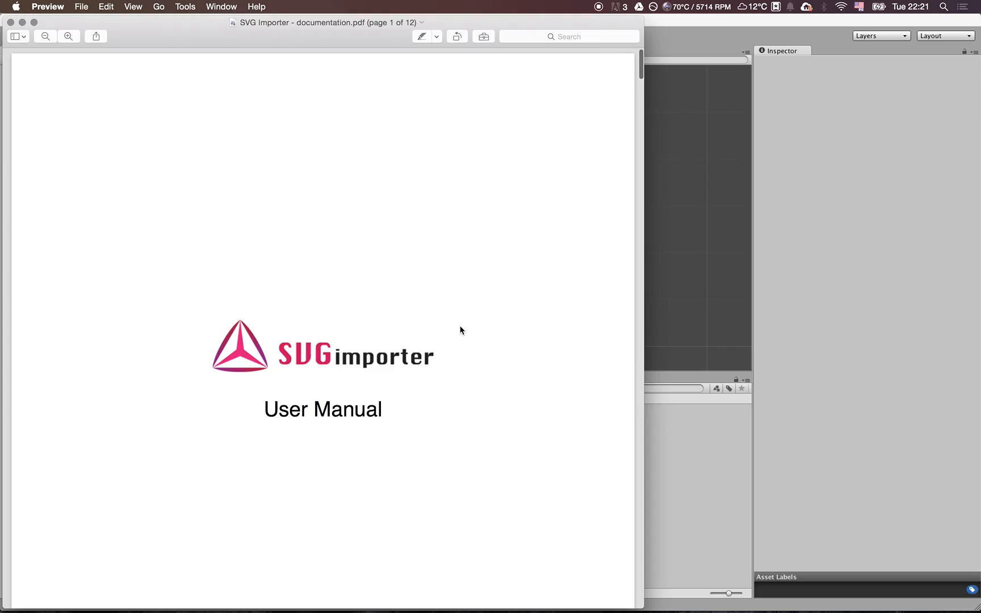
scroll(459, 328, "down", 20)
scroll(459, 328, "down", 20)
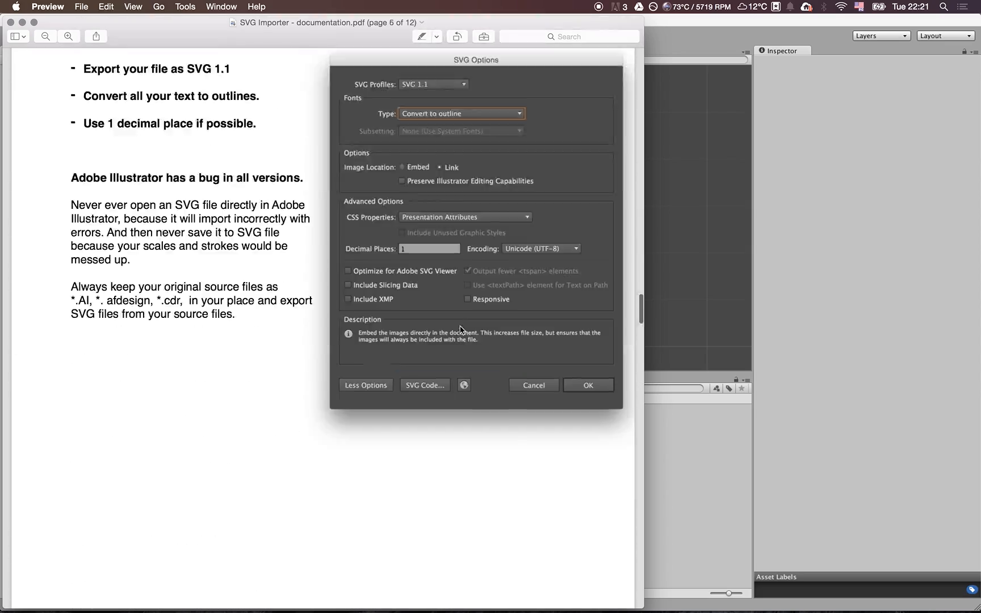
scroll(460, 330, "down", 10)
scroll(461, 330, "up", 20)
scroll(460, 329, "up", 5)
scroll(460, 330, "down", 20)
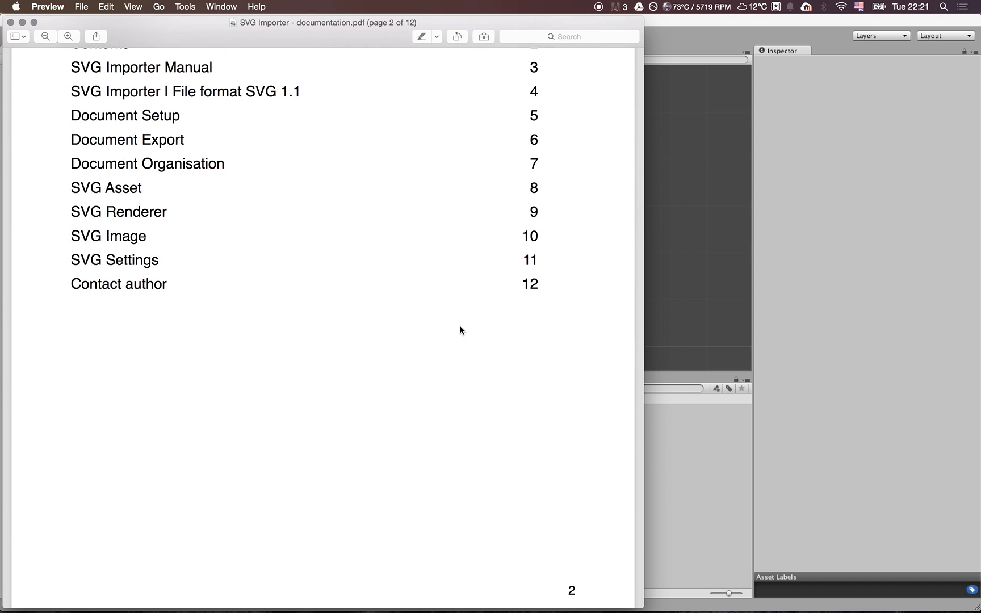
Switch back to Unity and look over the SVG Importer plugin's help options without opening any
key("super+Tab")
left_click(278, 6)
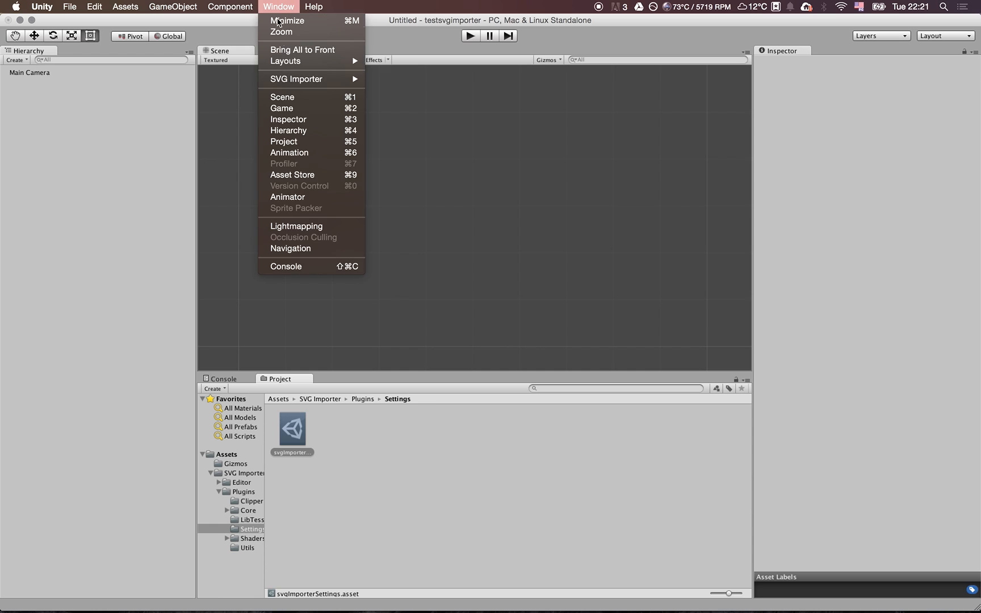
mouse_move(289, 81)
mouse_move(408, 113)
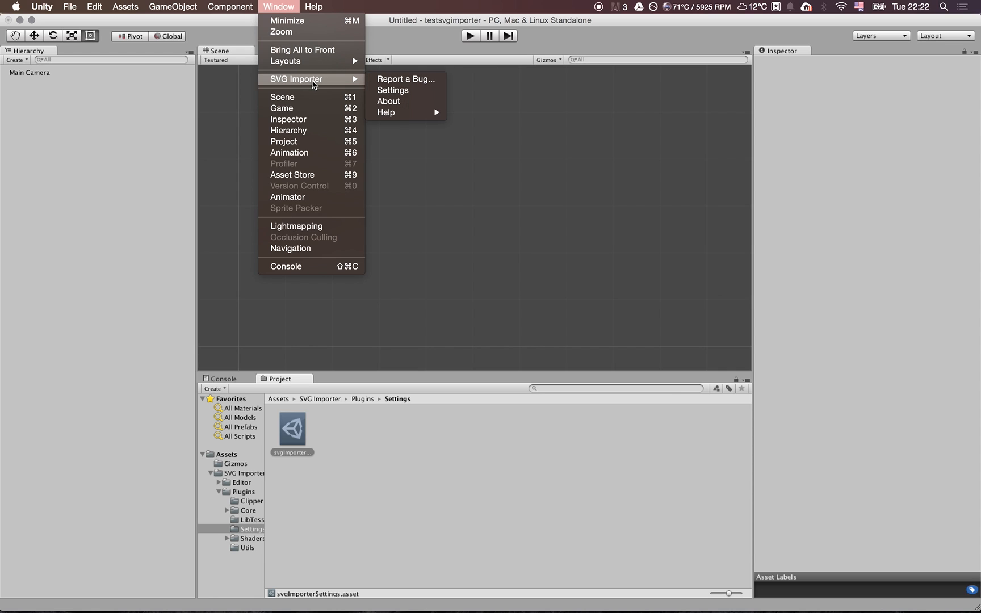
left_click(278, 5)
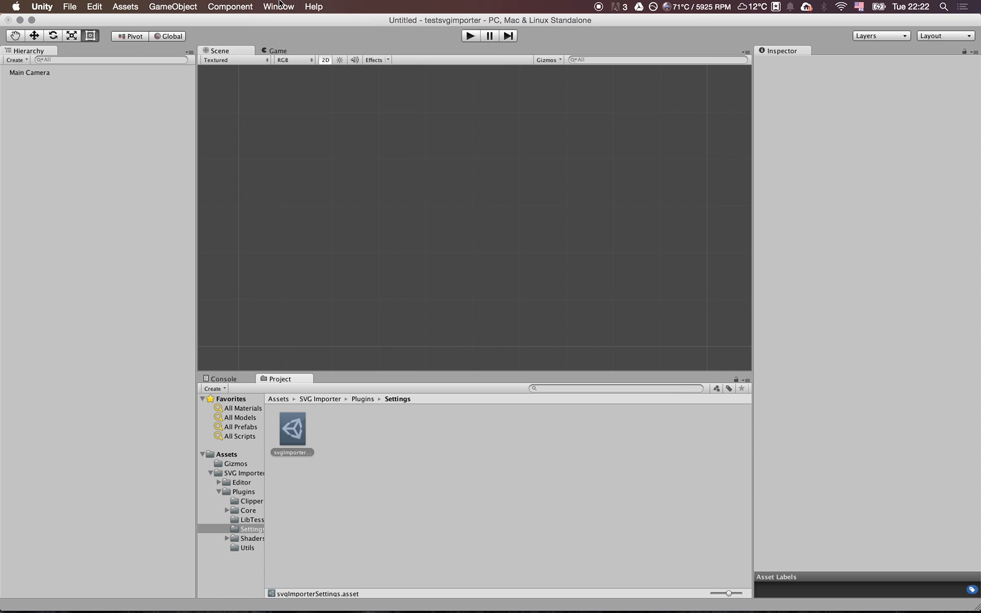
left_click(224, 379)
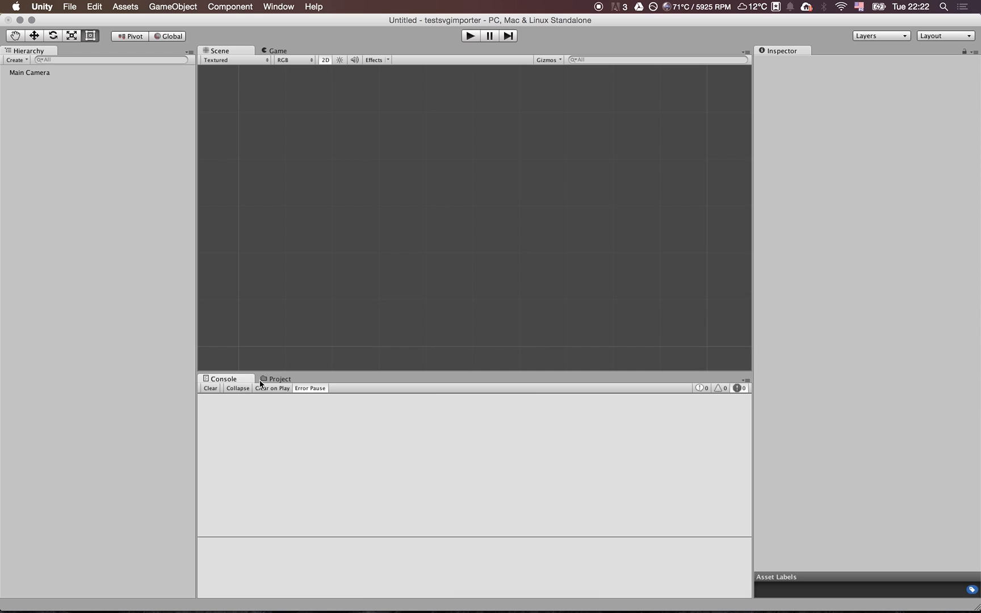
left_click(282, 379)
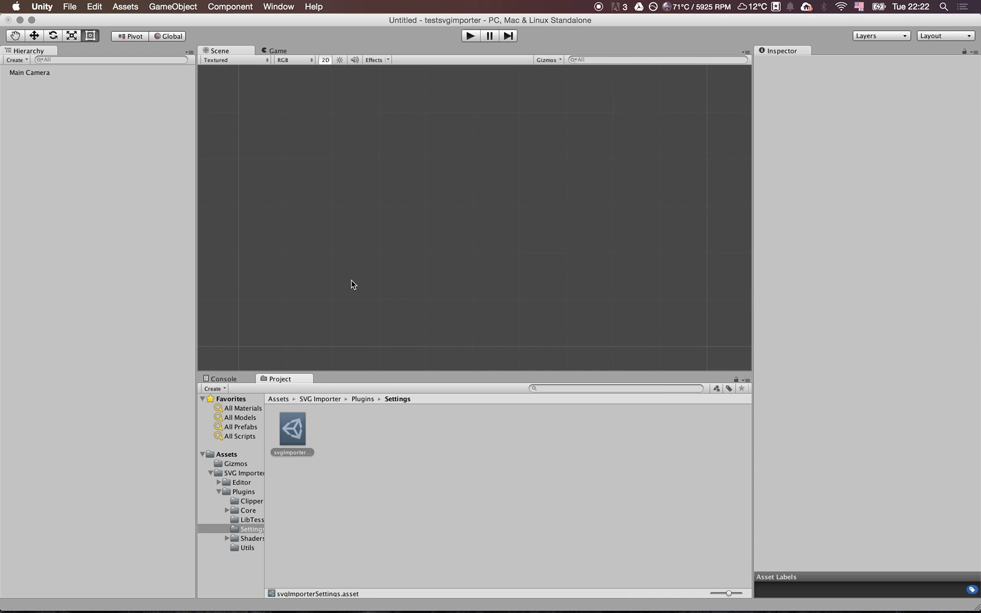
mouse_move(449, 597)
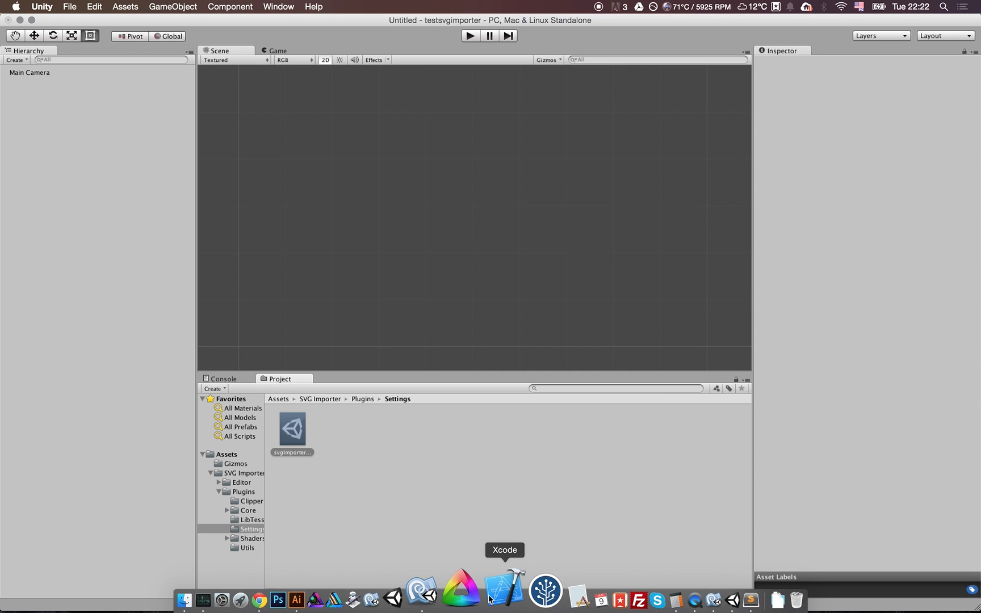
left_click(238, 379)
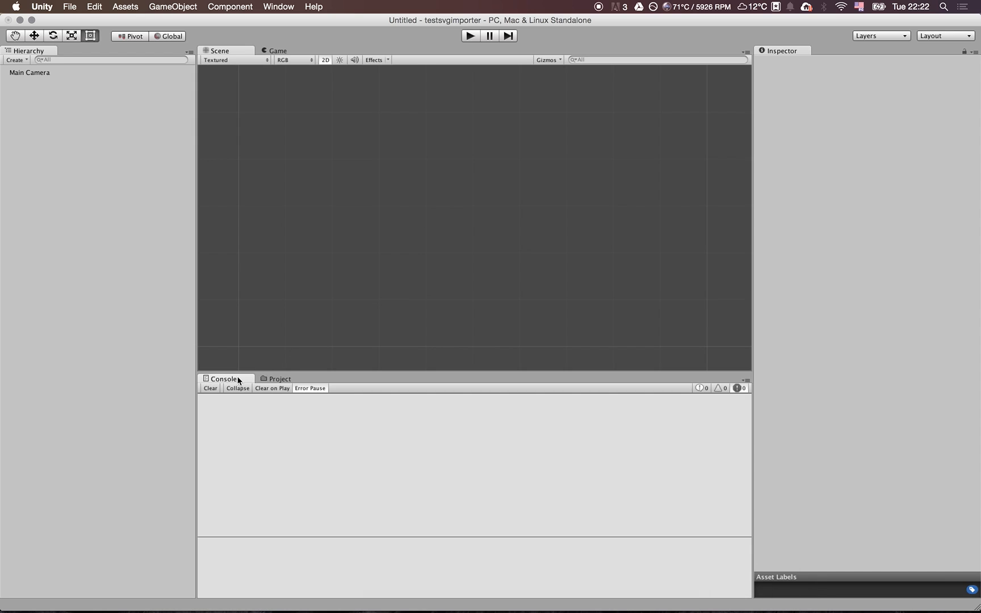
left_click(267, 379)
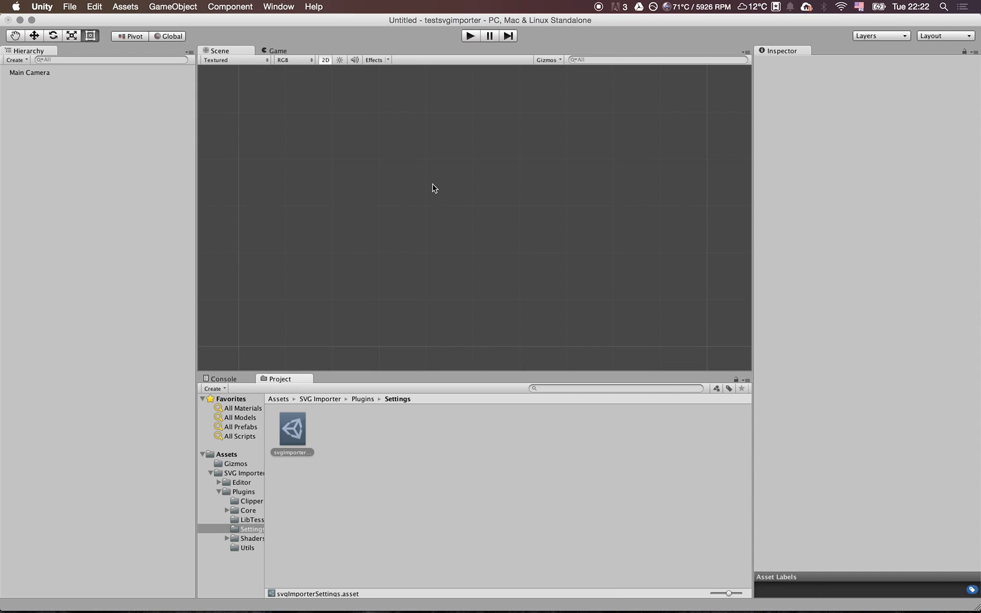